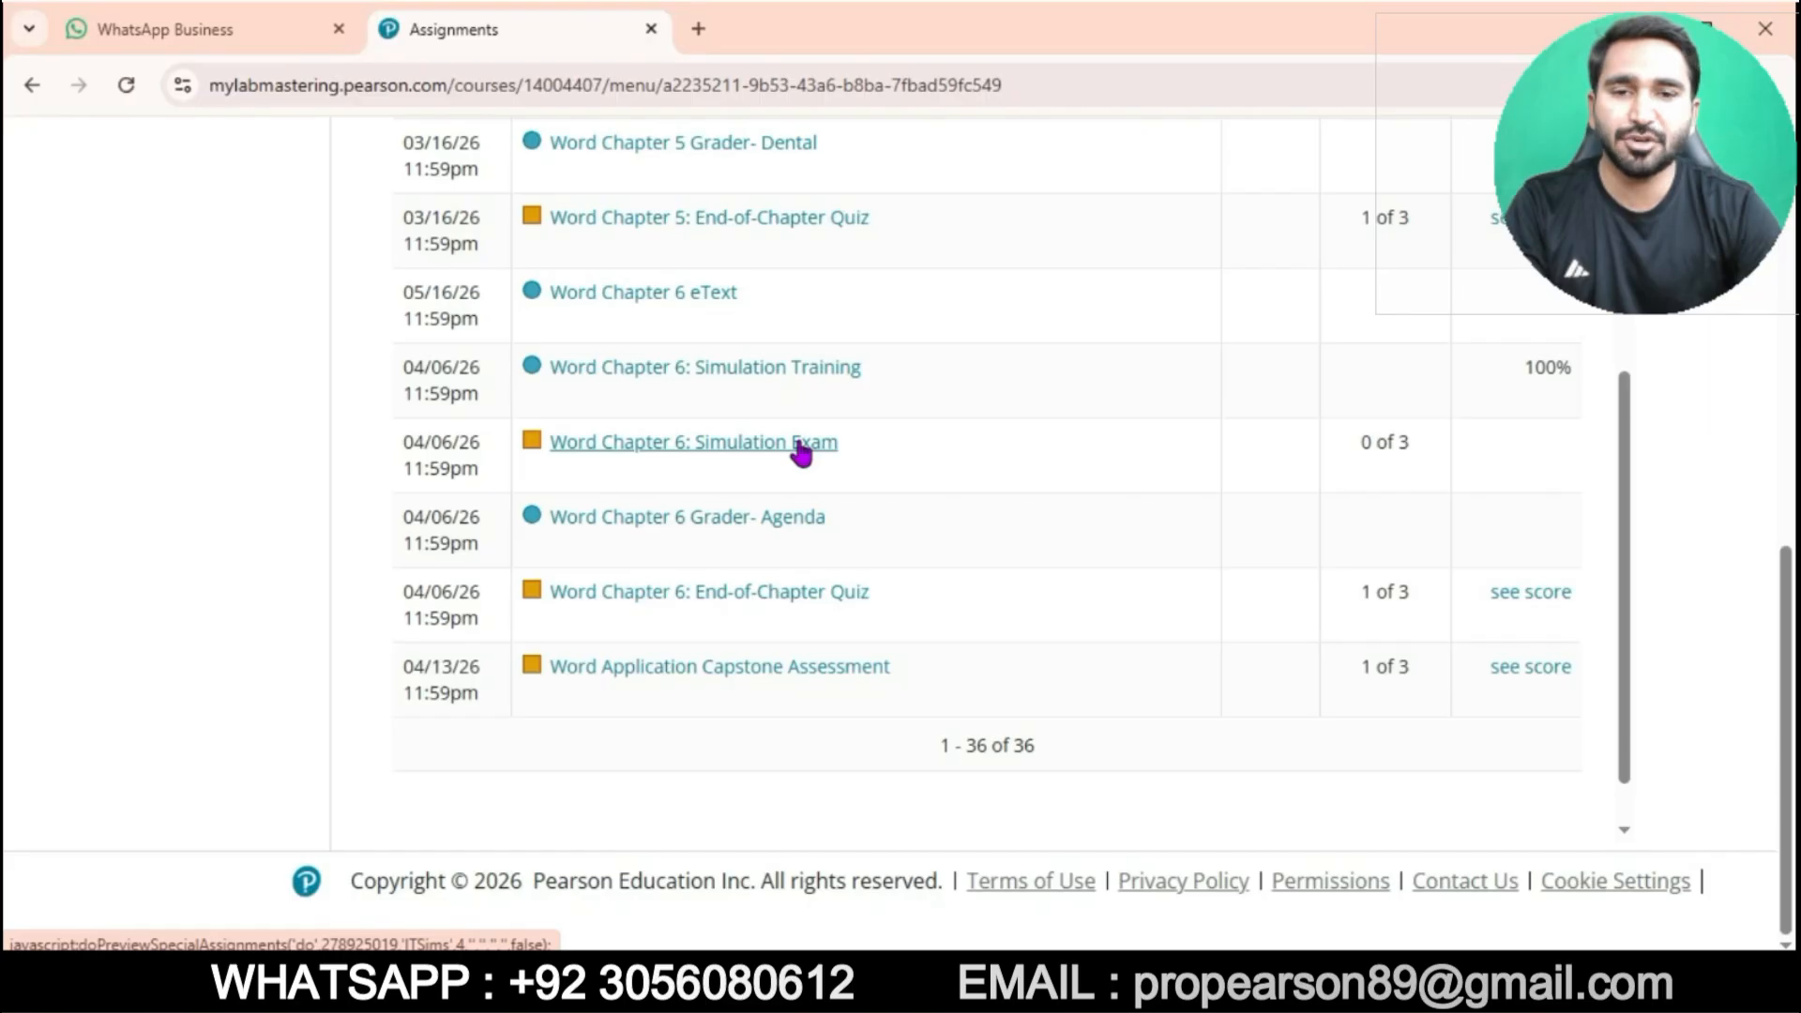
# - Start the Word Chapter 6: Simulation Exam assignment and launch its simulation
pyautogui.click(800, 451)
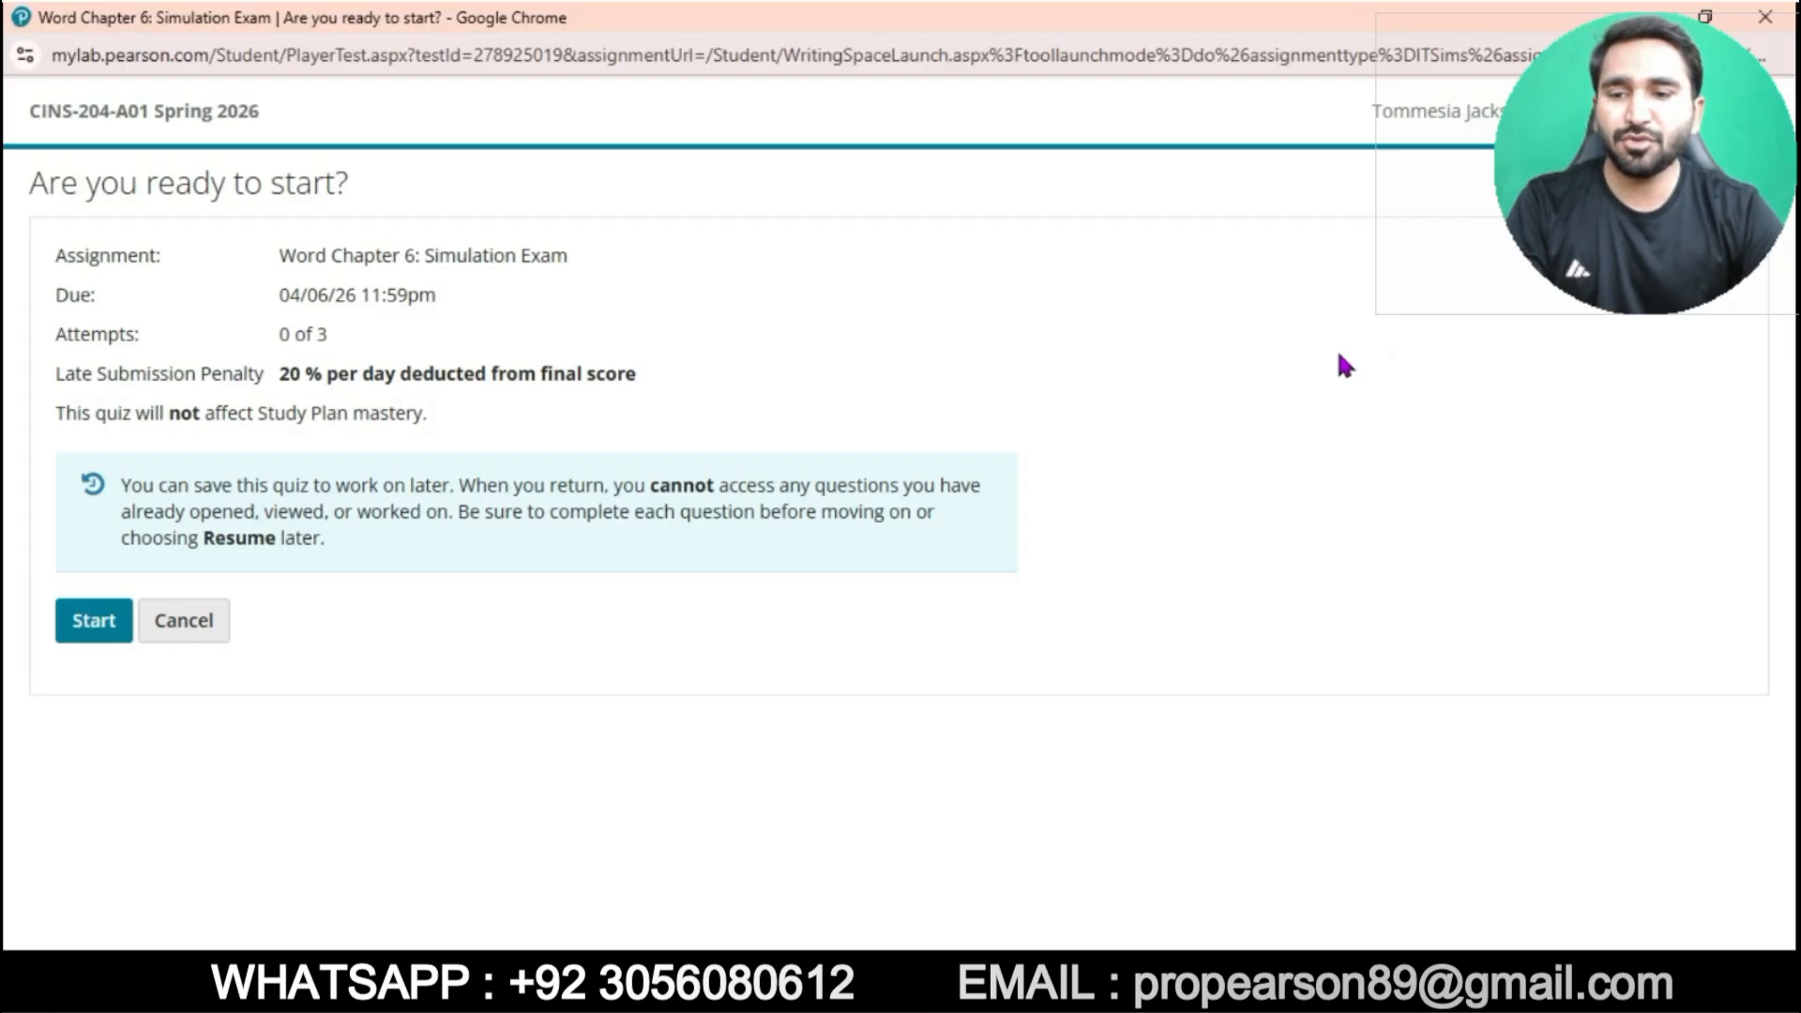
pyautogui.click(86, 634)
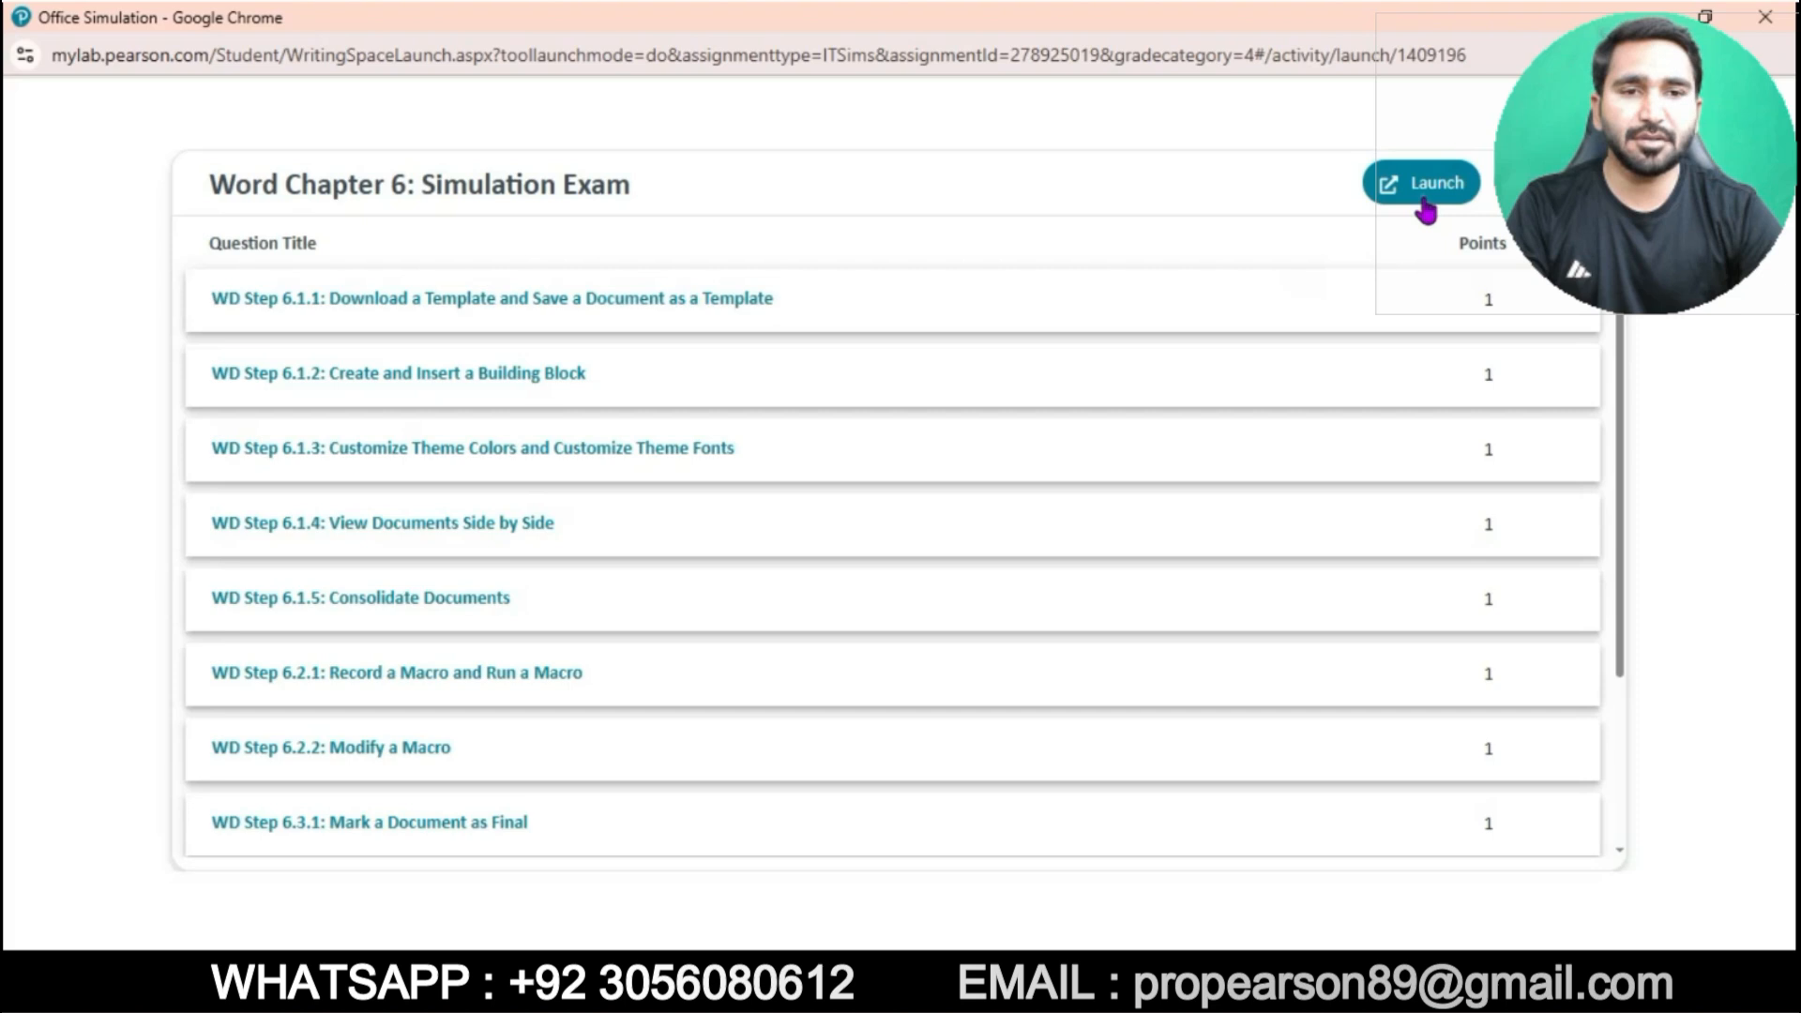
pyautogui.click(1424, 208)
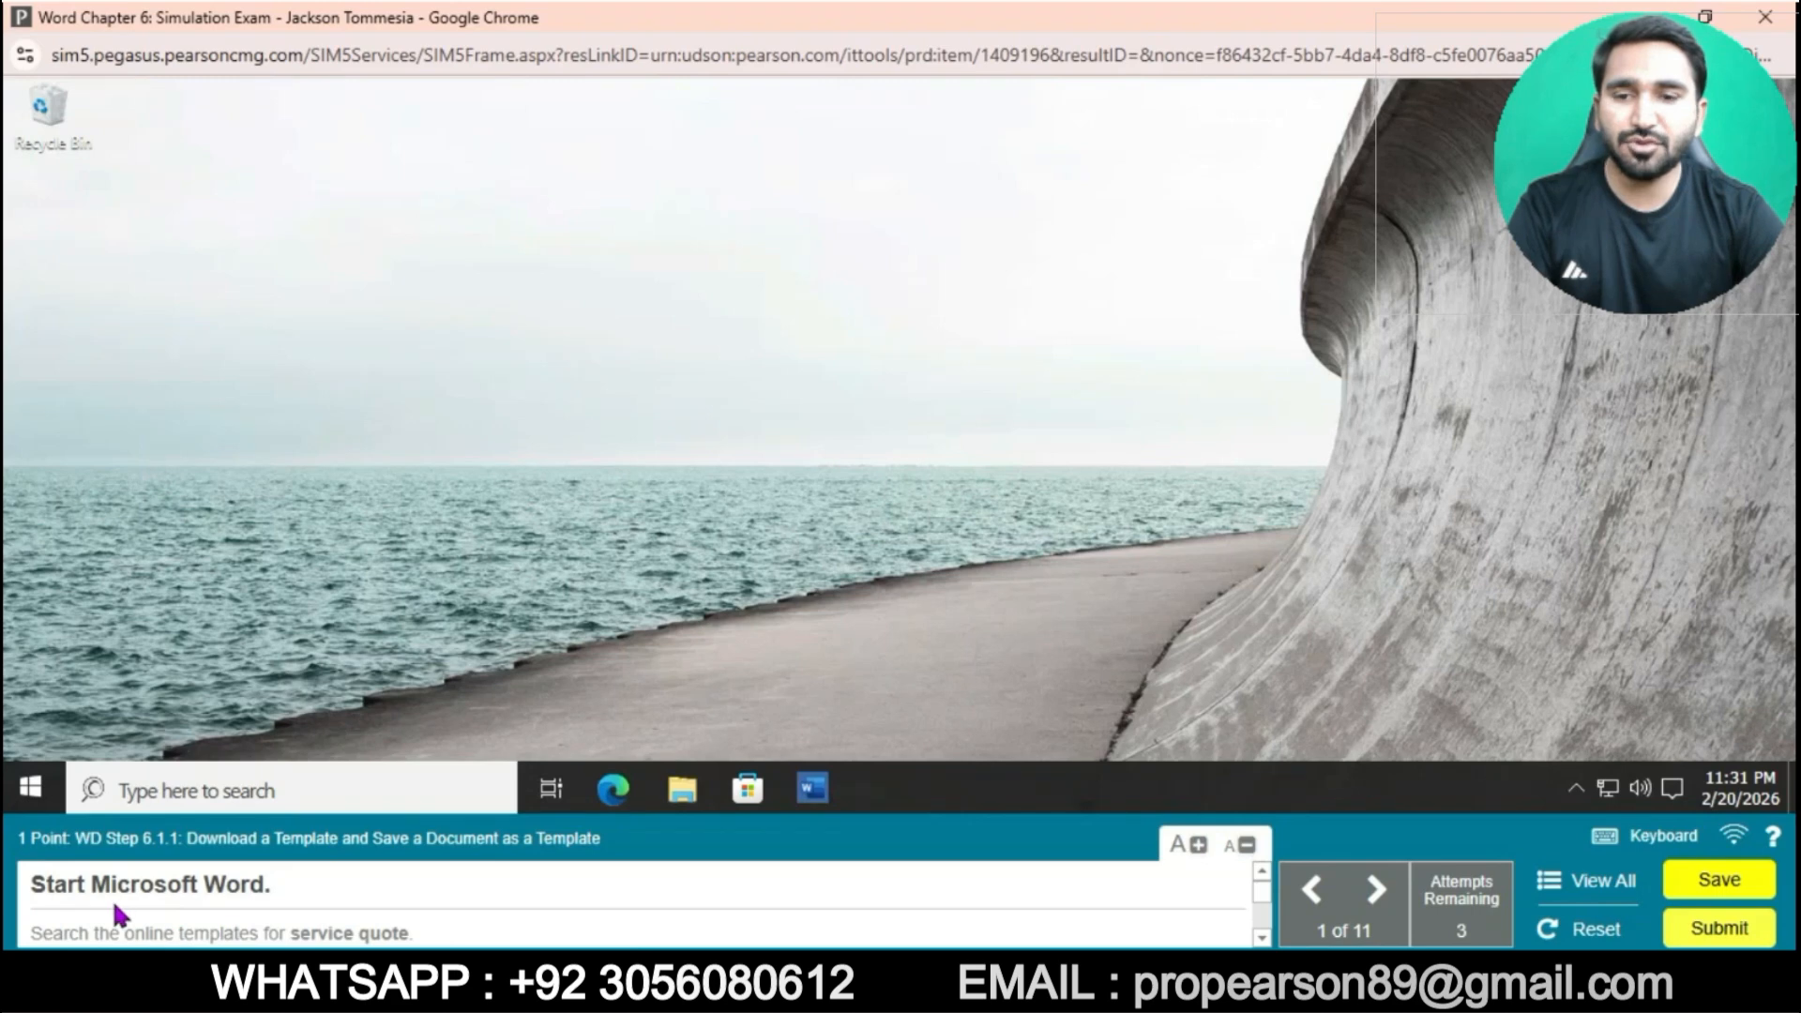
# - Start Word, search the online templates for "service quote", and create a document from the Service quote (Blue Gradient design) template
pyautogui.click(812, 791)
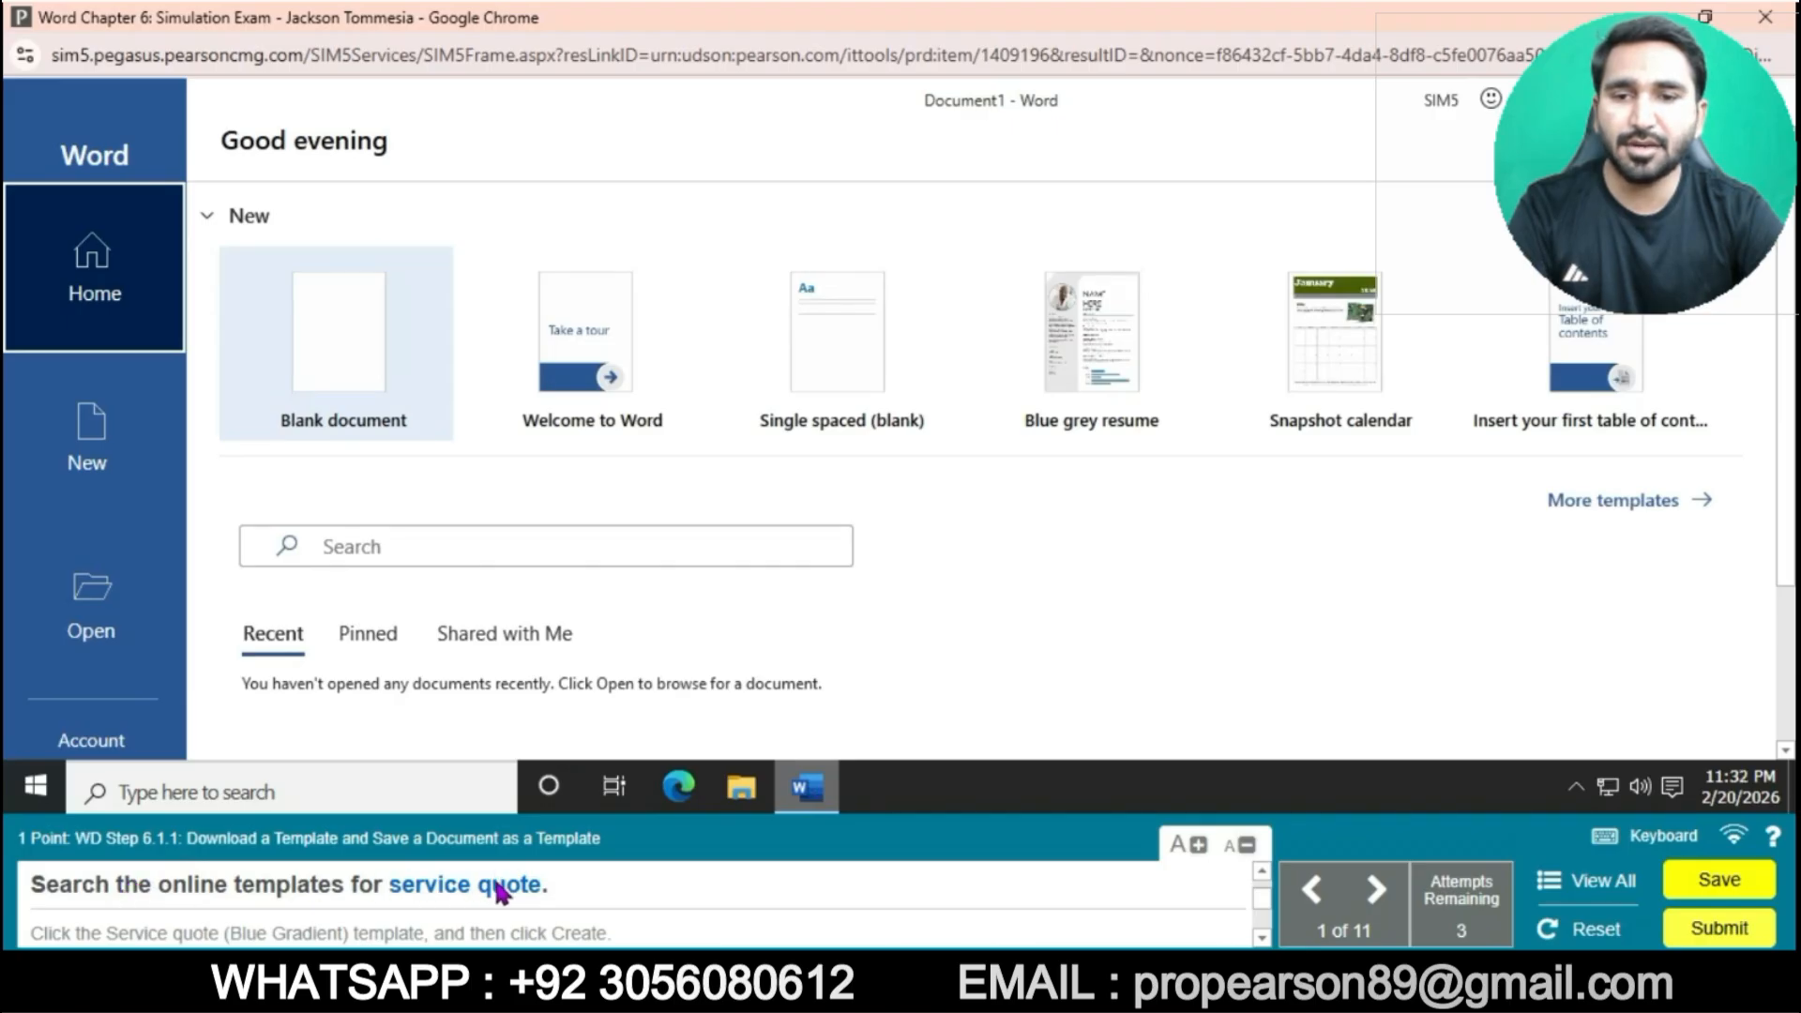
pyautogui.click(137, 471)
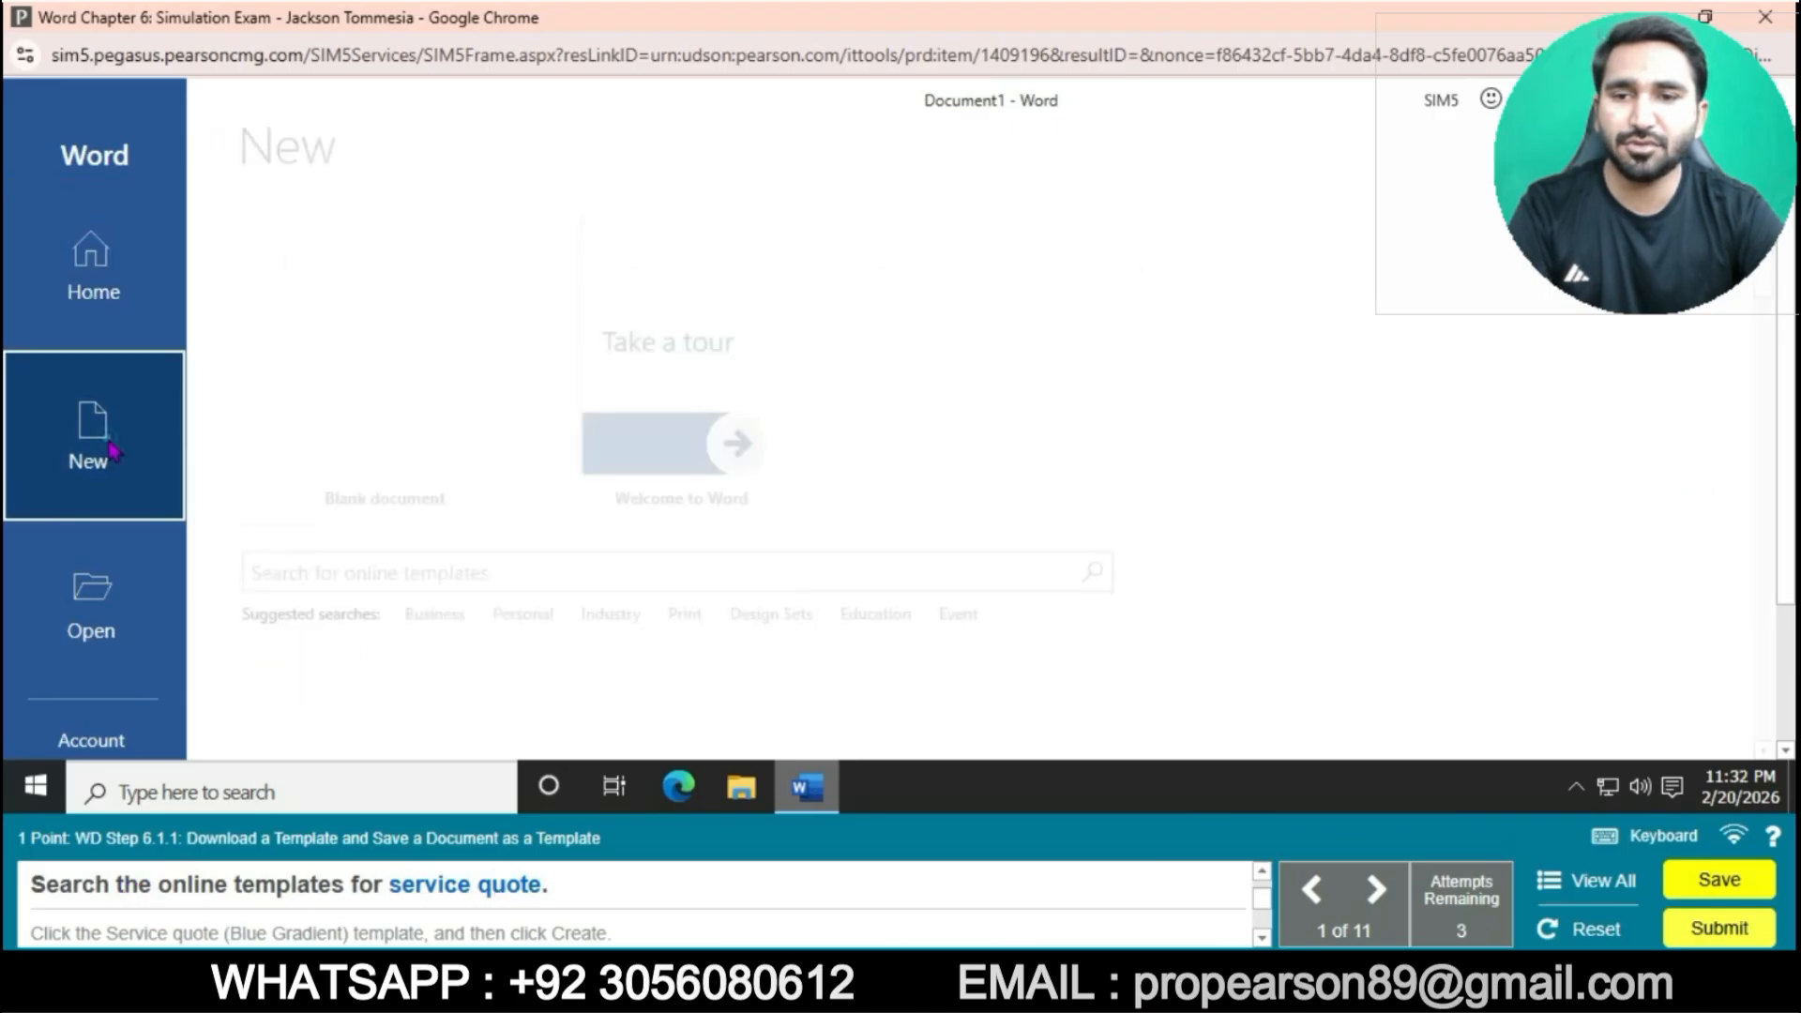
pyautogui.click(371, 577)
pyautogui.write('se')
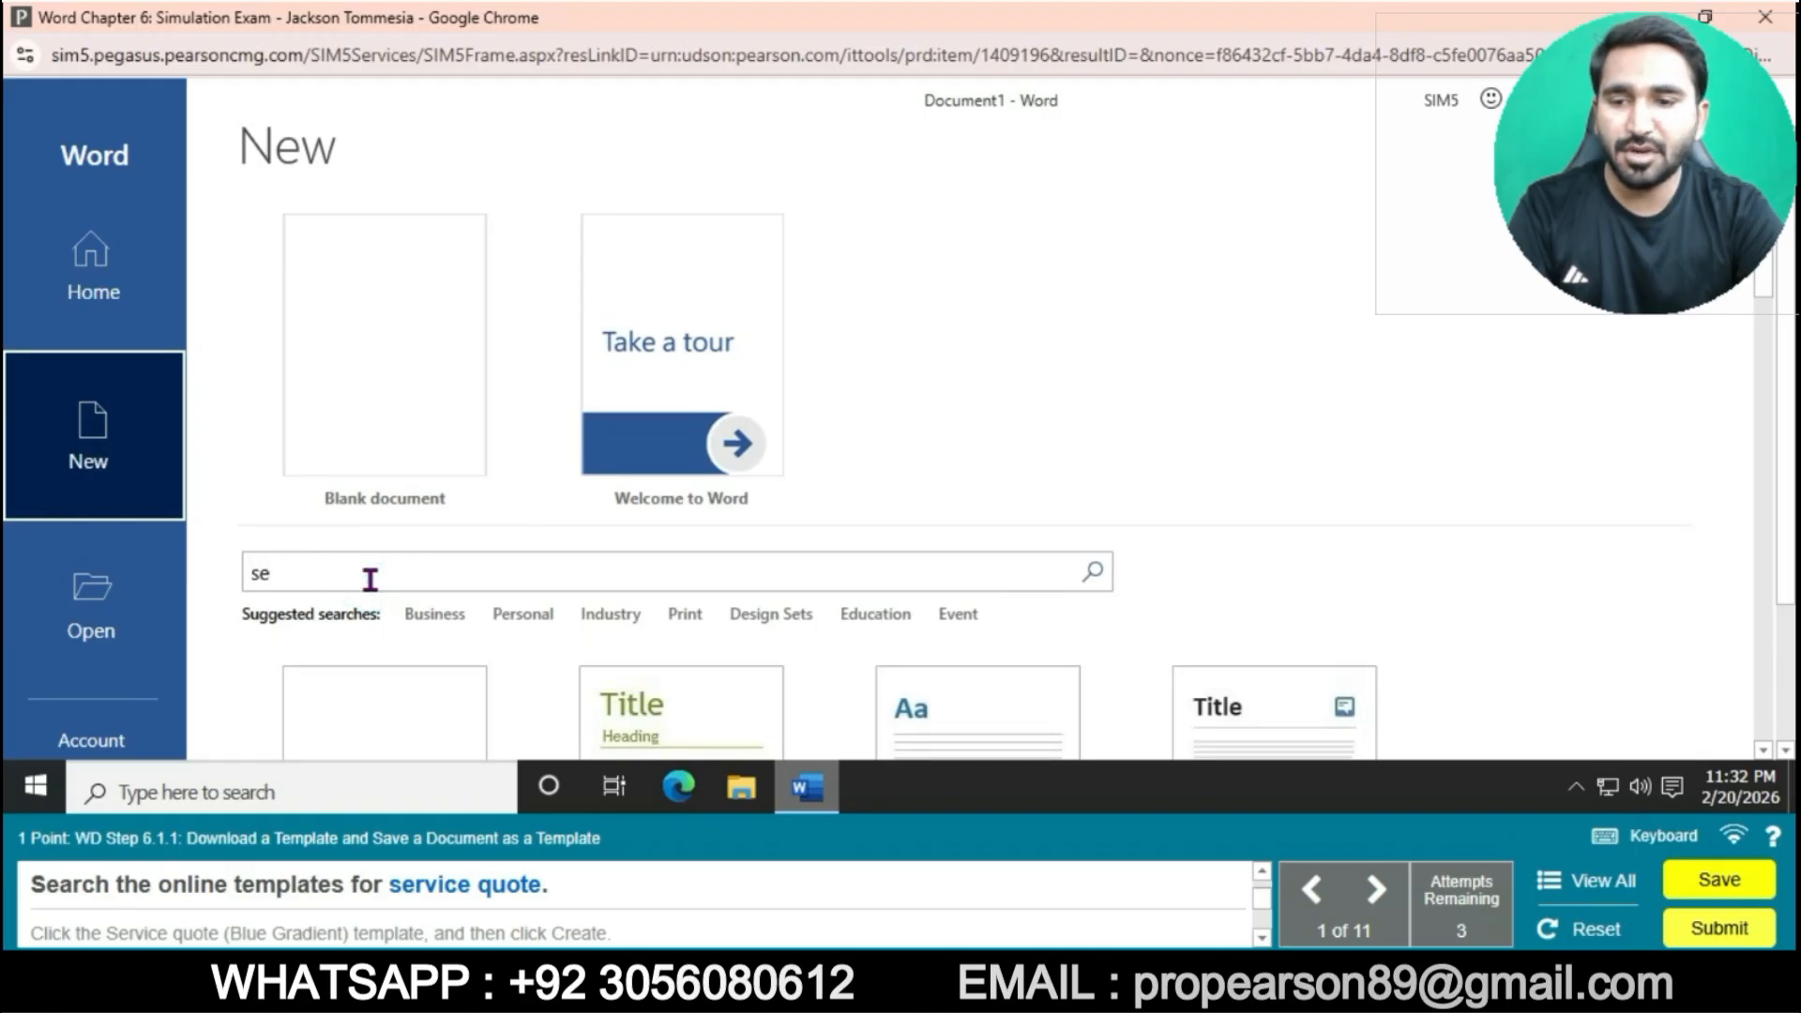
pyautogui.write('rvice')
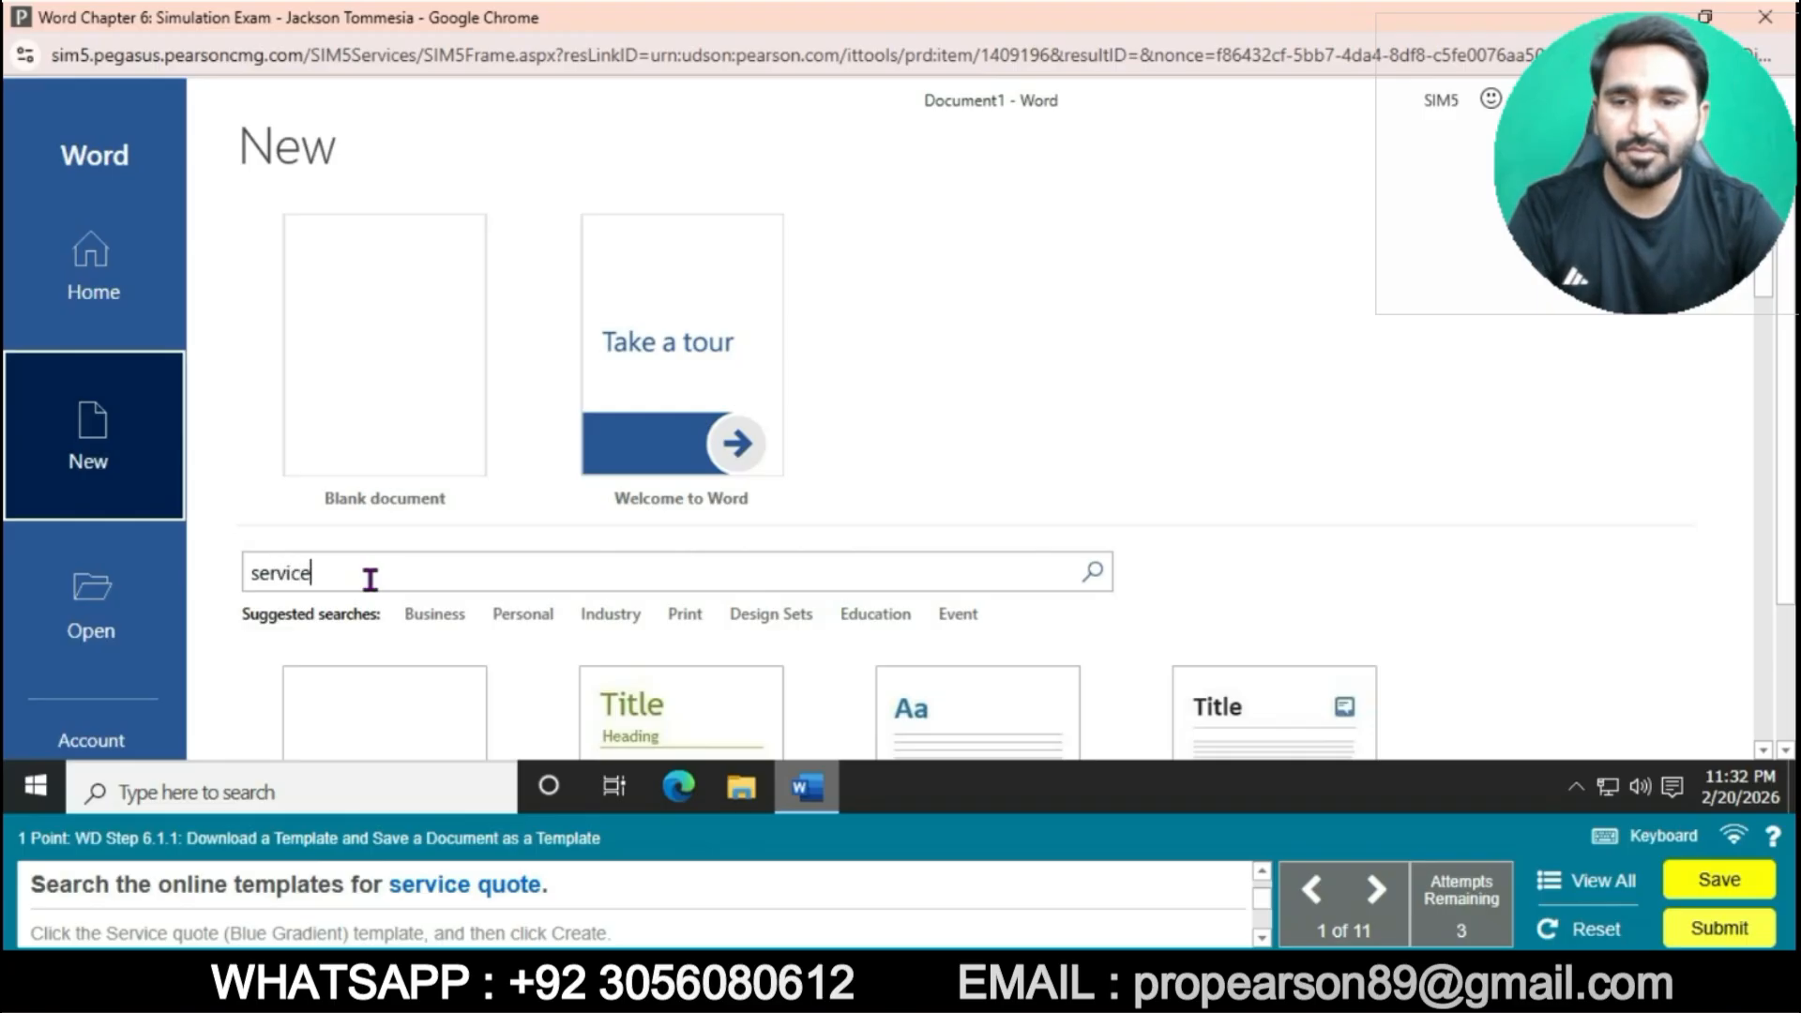
pyautogui.write(' quote')
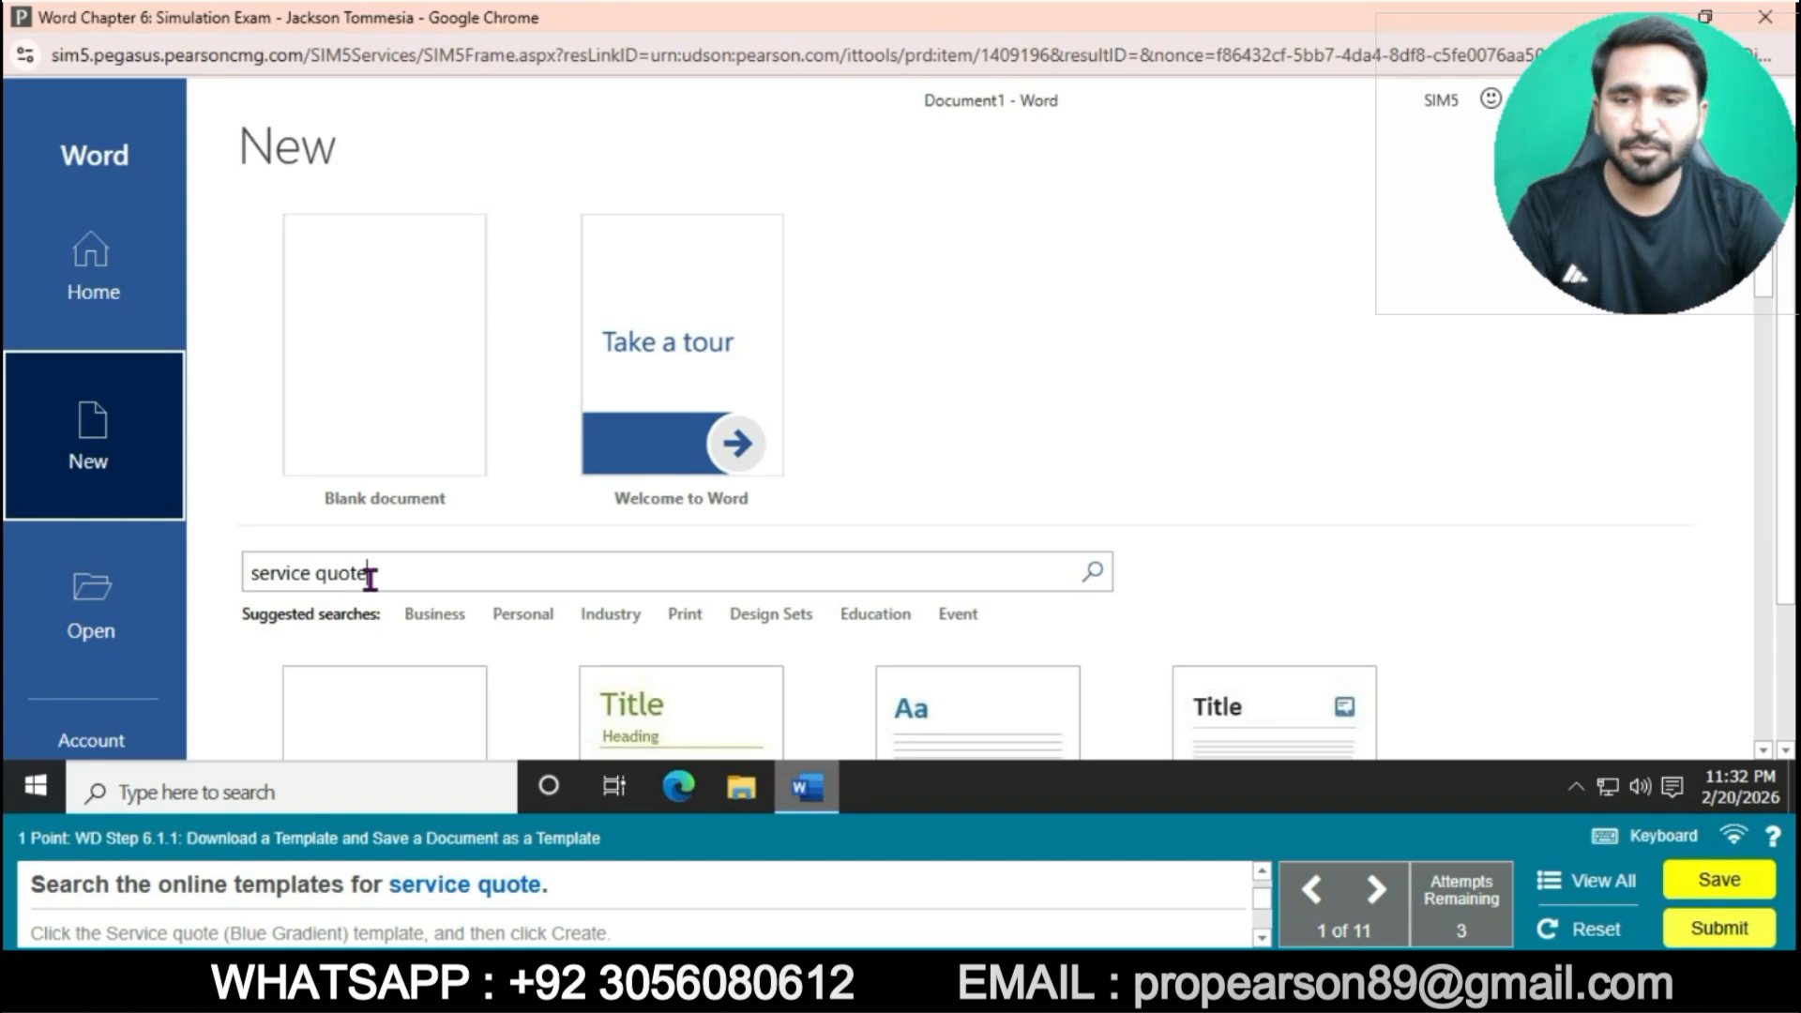
pyautogui.press('Return')
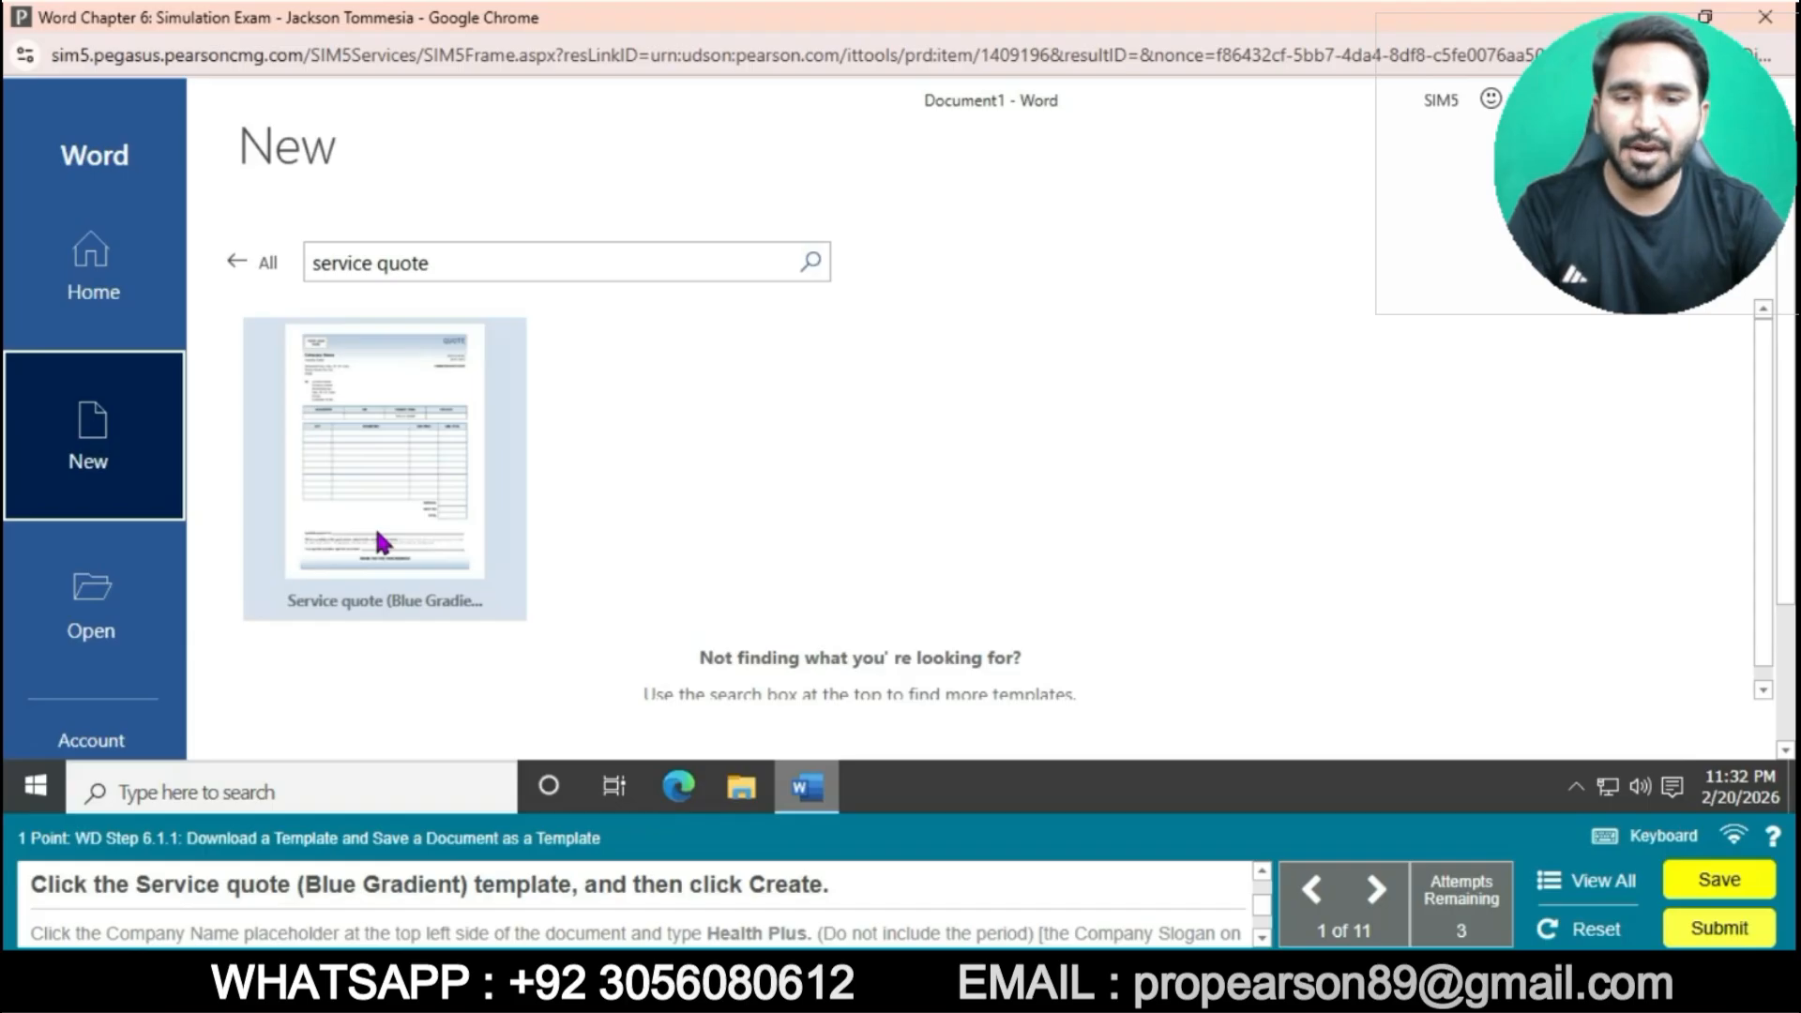
pyautogui.click(380, 542)
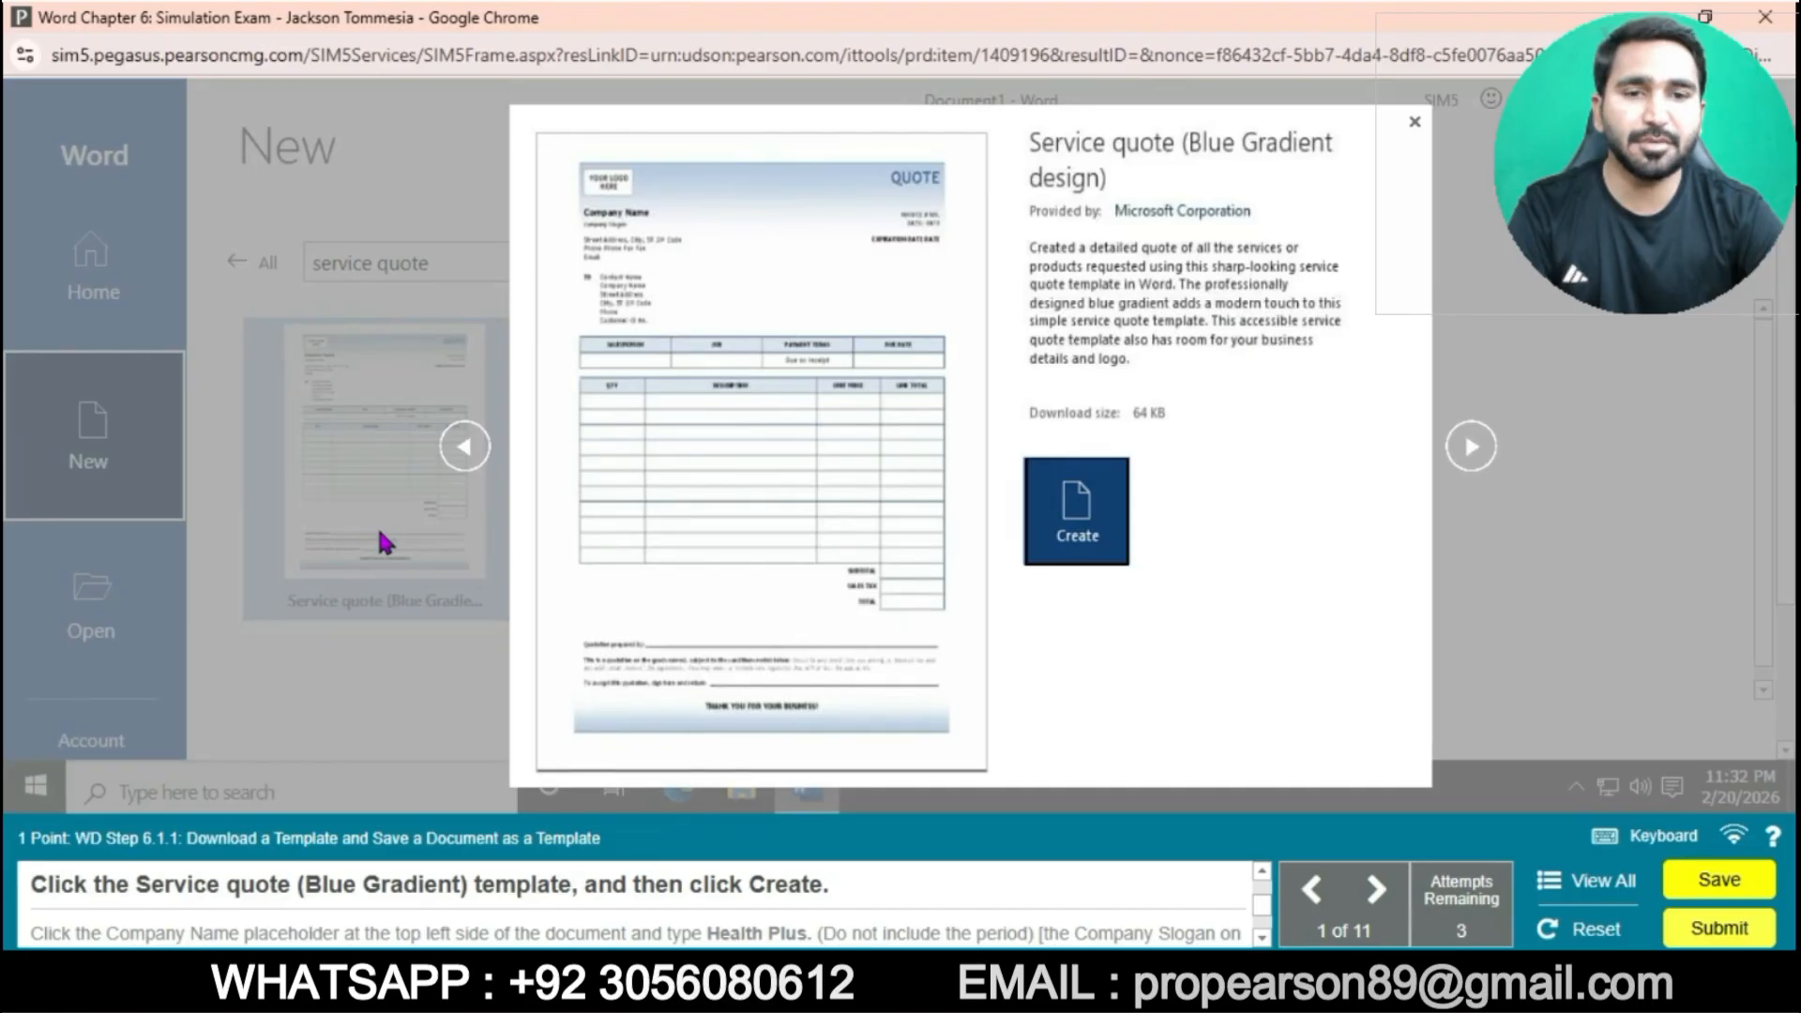
pyautogui.click(1054, 531)
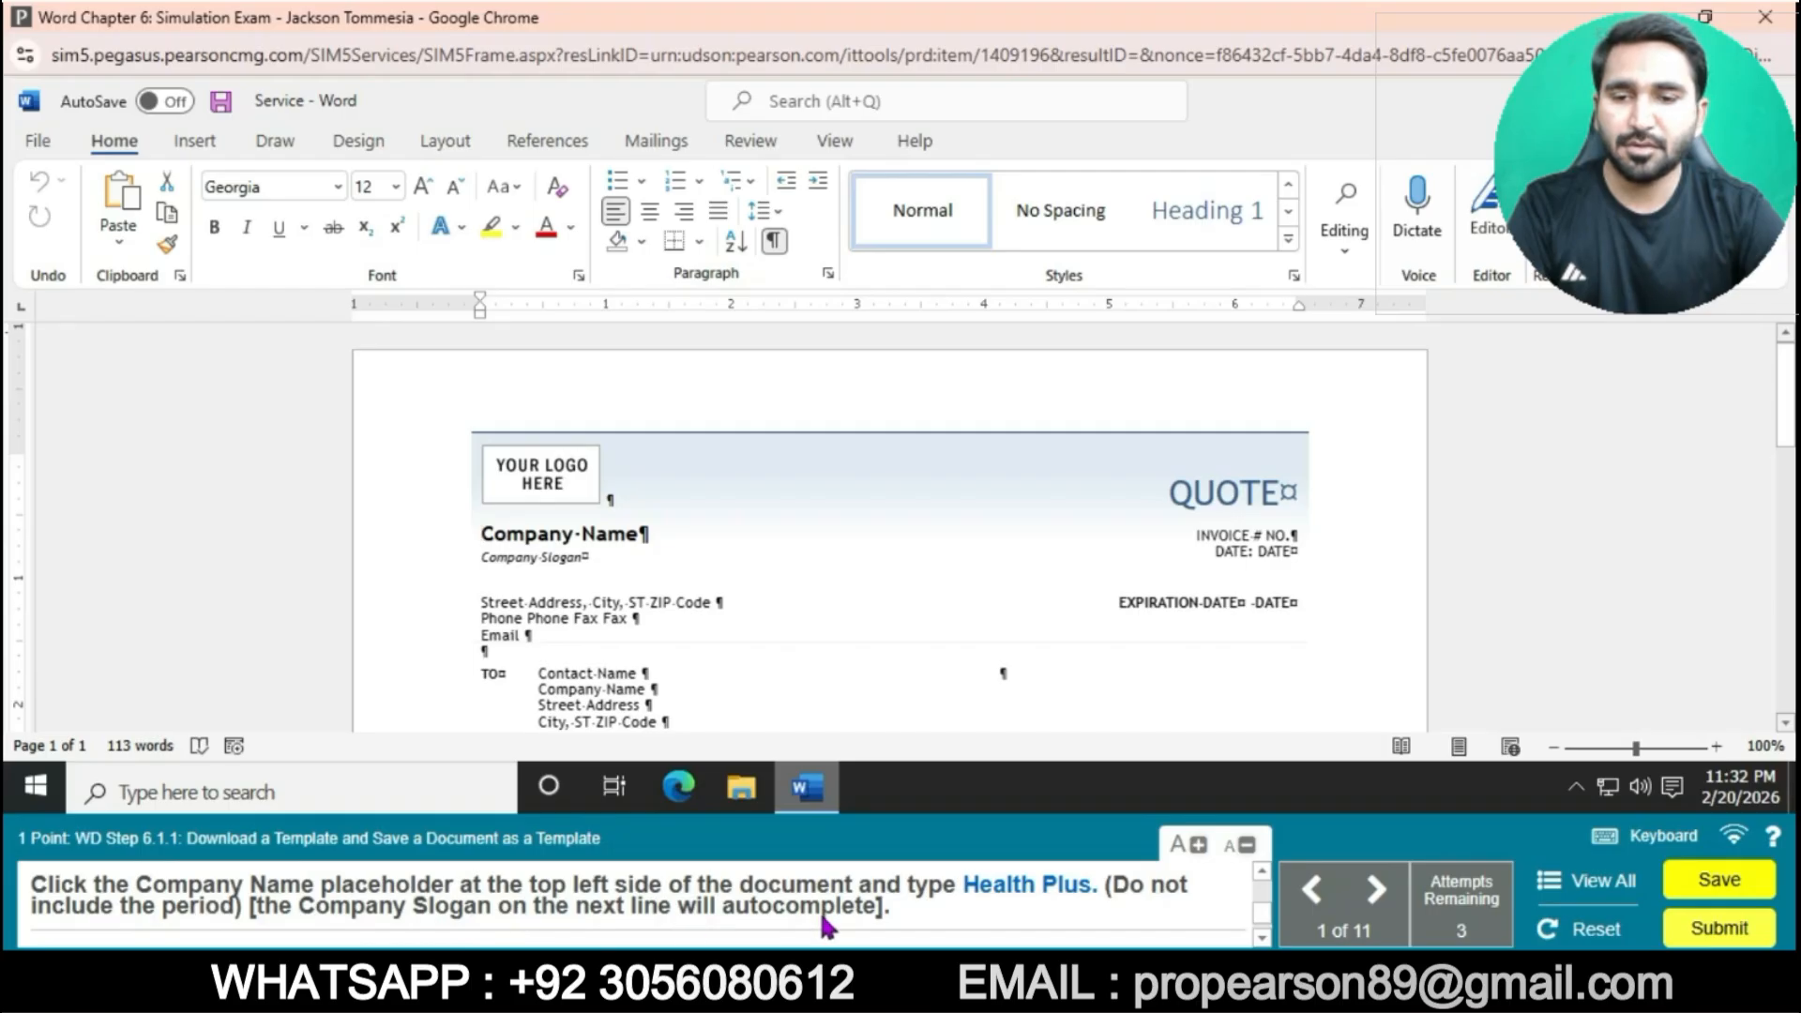
# - Replace the Company Name placeholder below the logo with "Health Plus"
pyautogui.moveTo(480, 533); pyautogui.dragTo(646, 533)
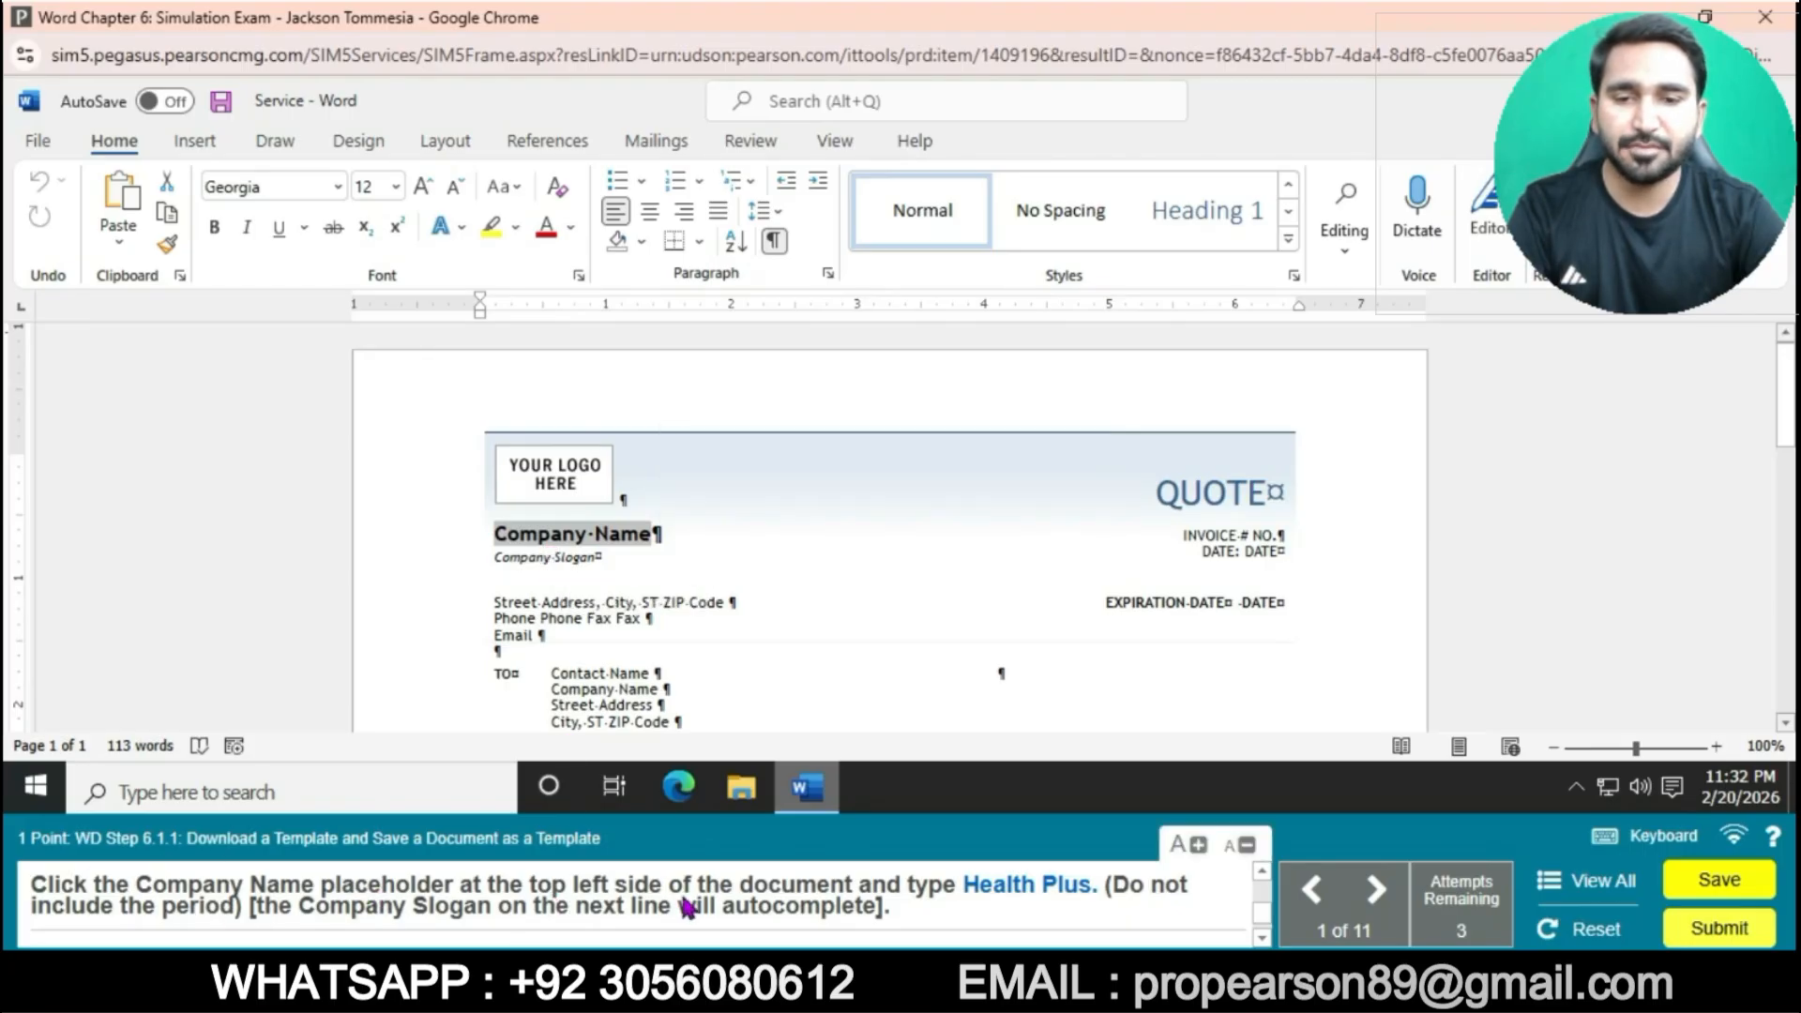
pyautogui.write('H')
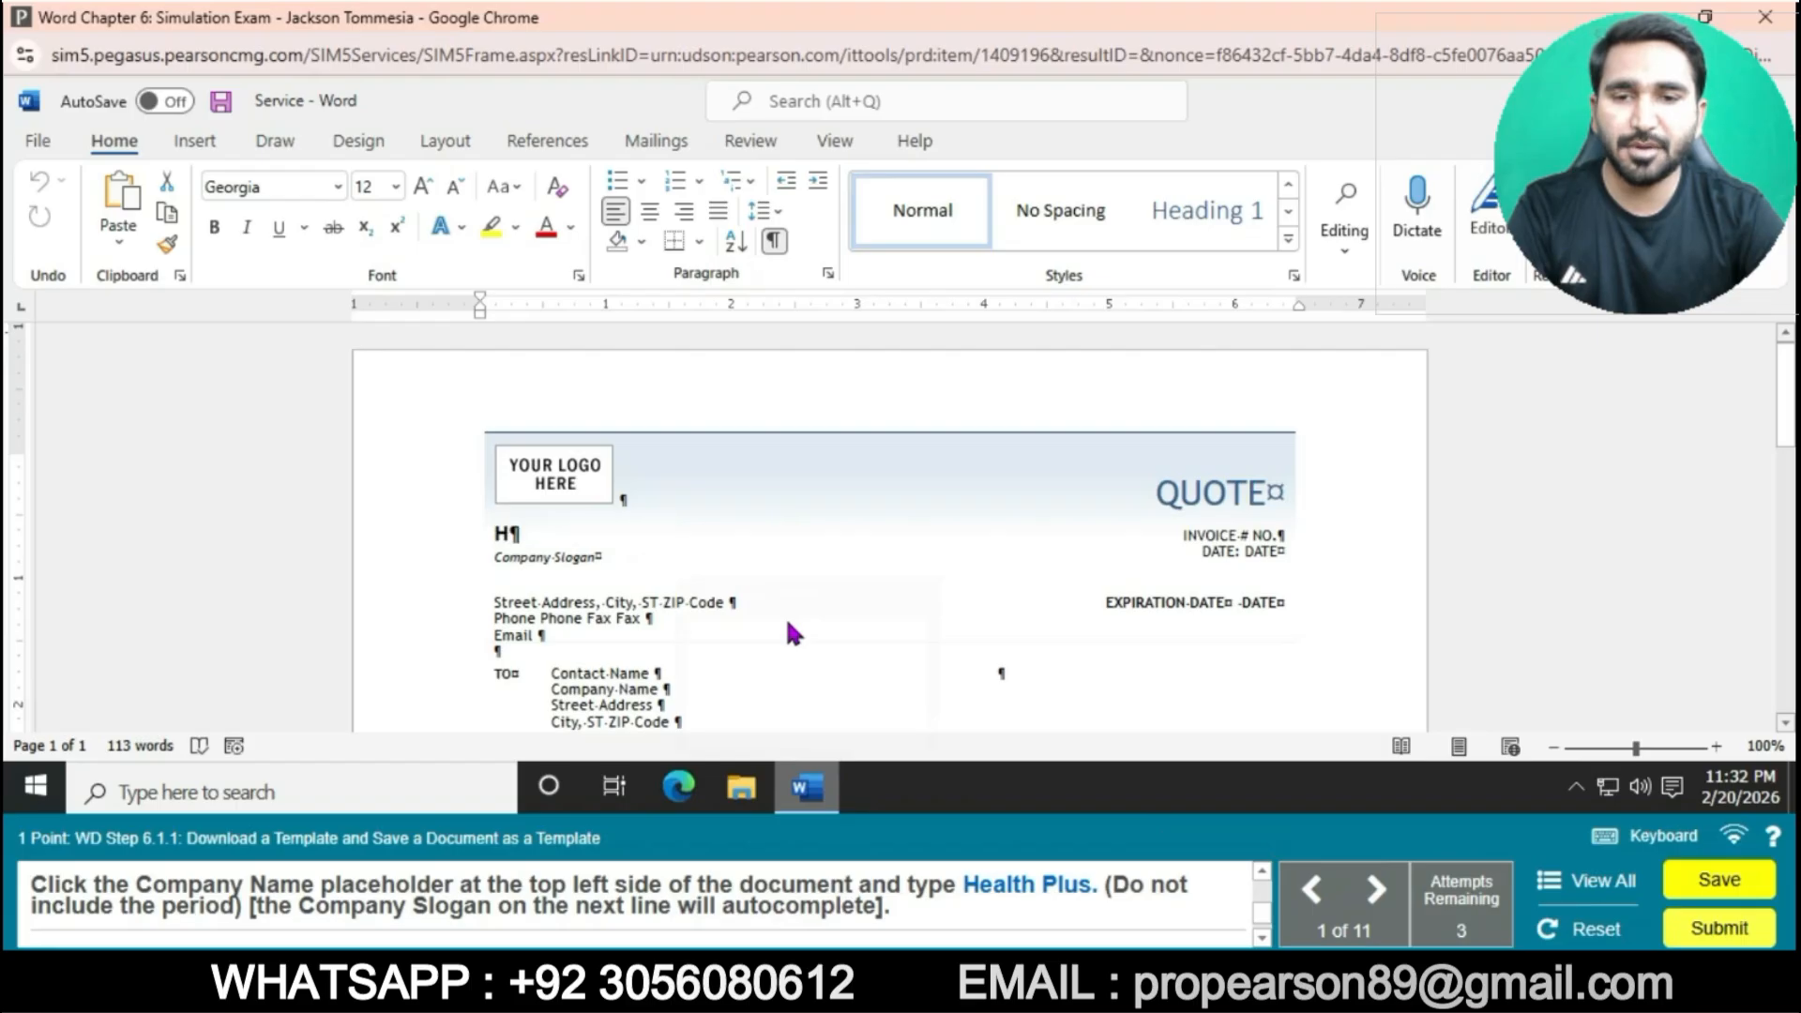
pyautogui.write('ealth ')
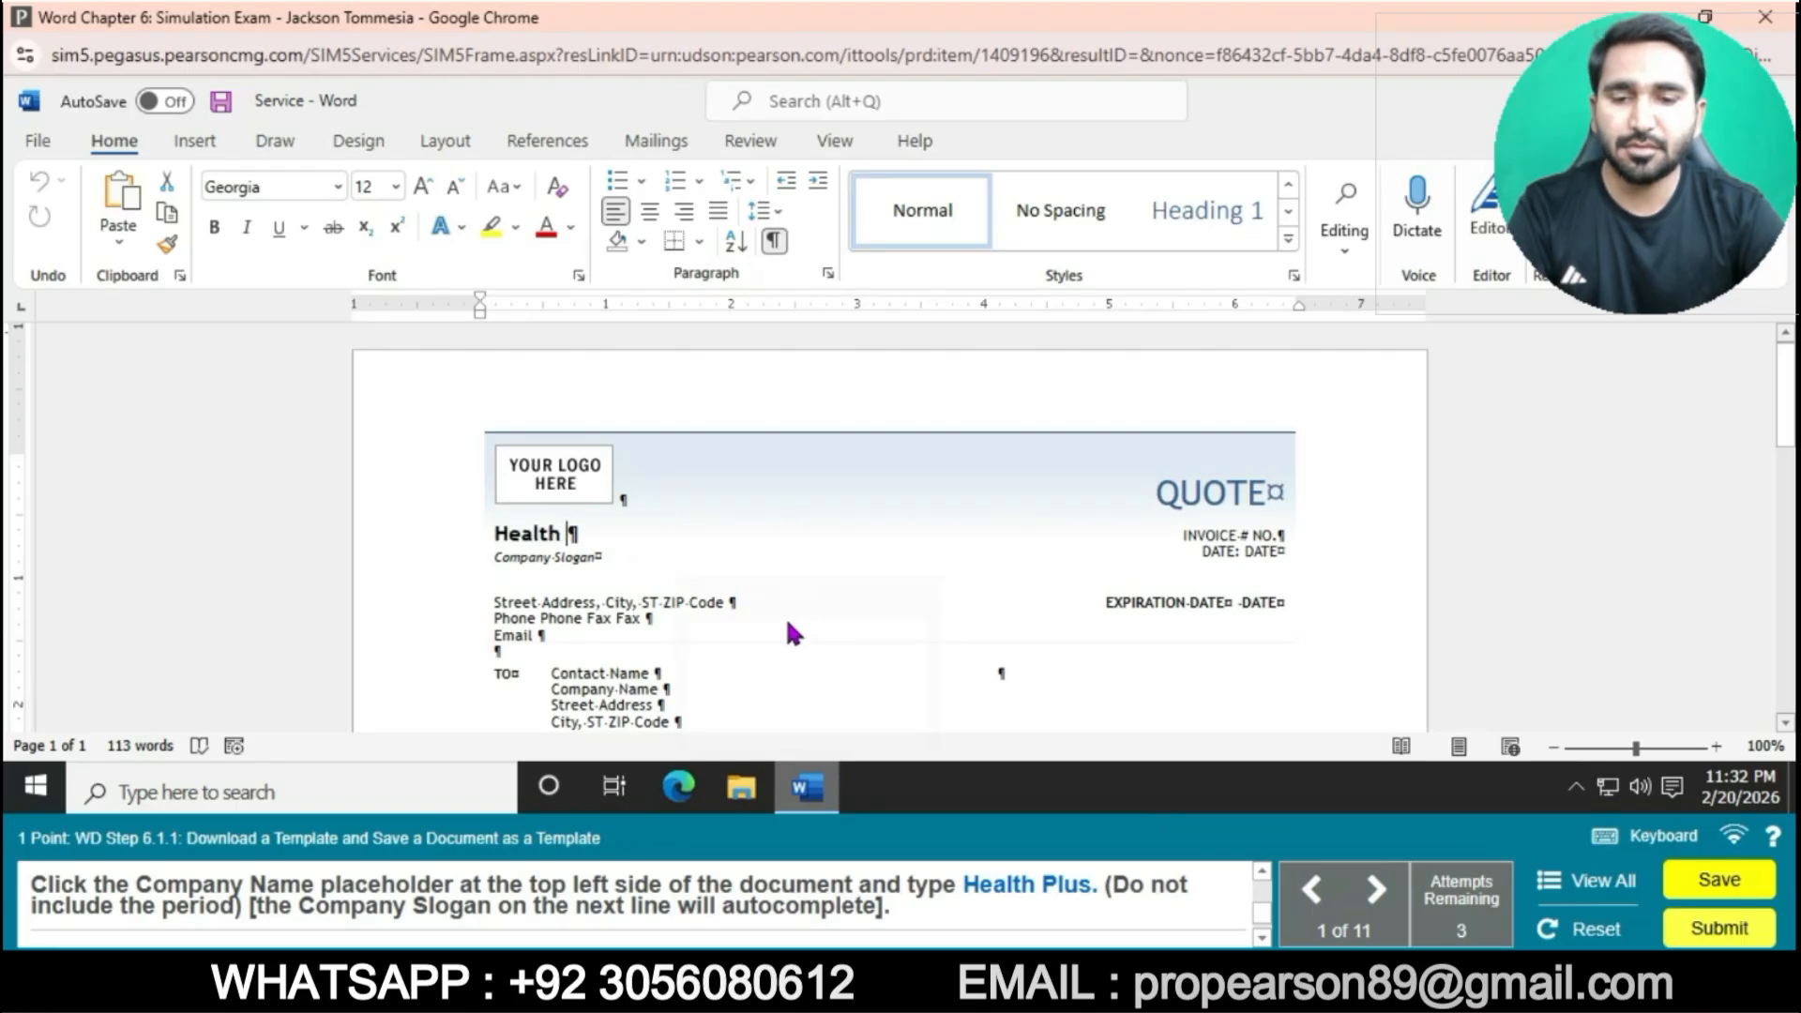
pyautogui.write('Plus')
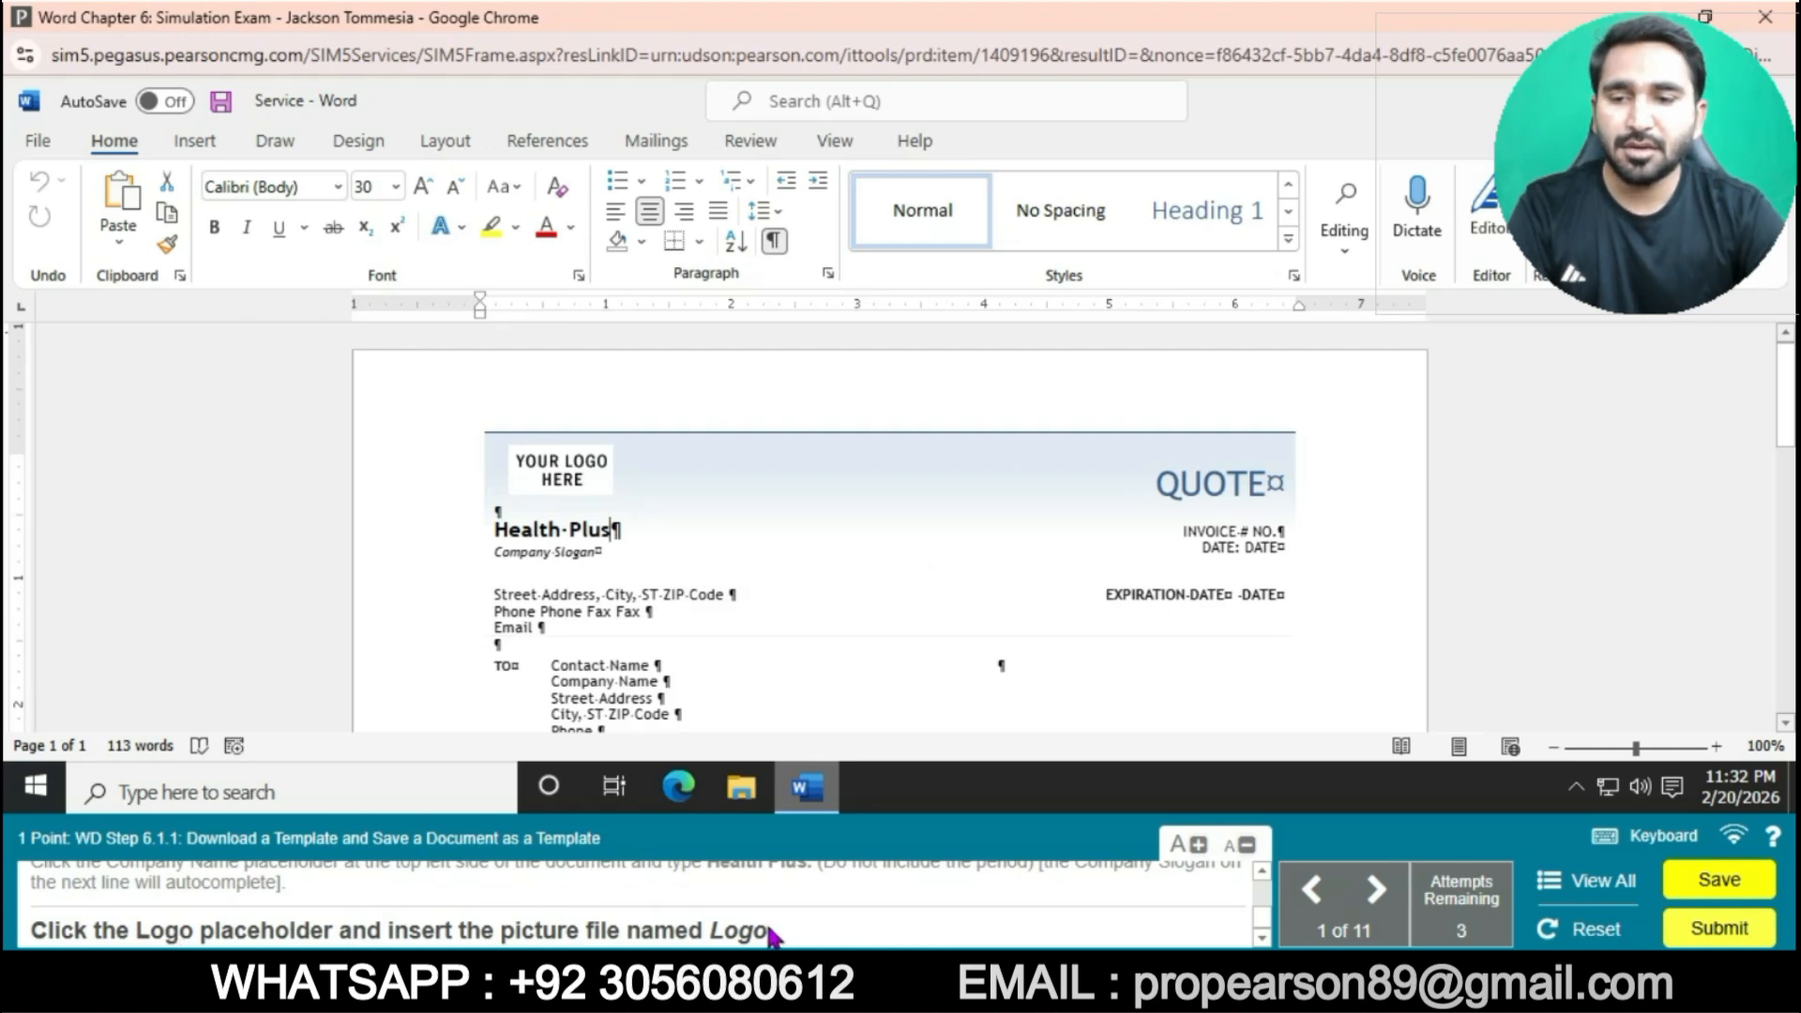
# - Replace the logo placeholder with the picture Logo.png from the Documents folder
pyautogui.click(554, 459)
pyautogui.click(197, 145)
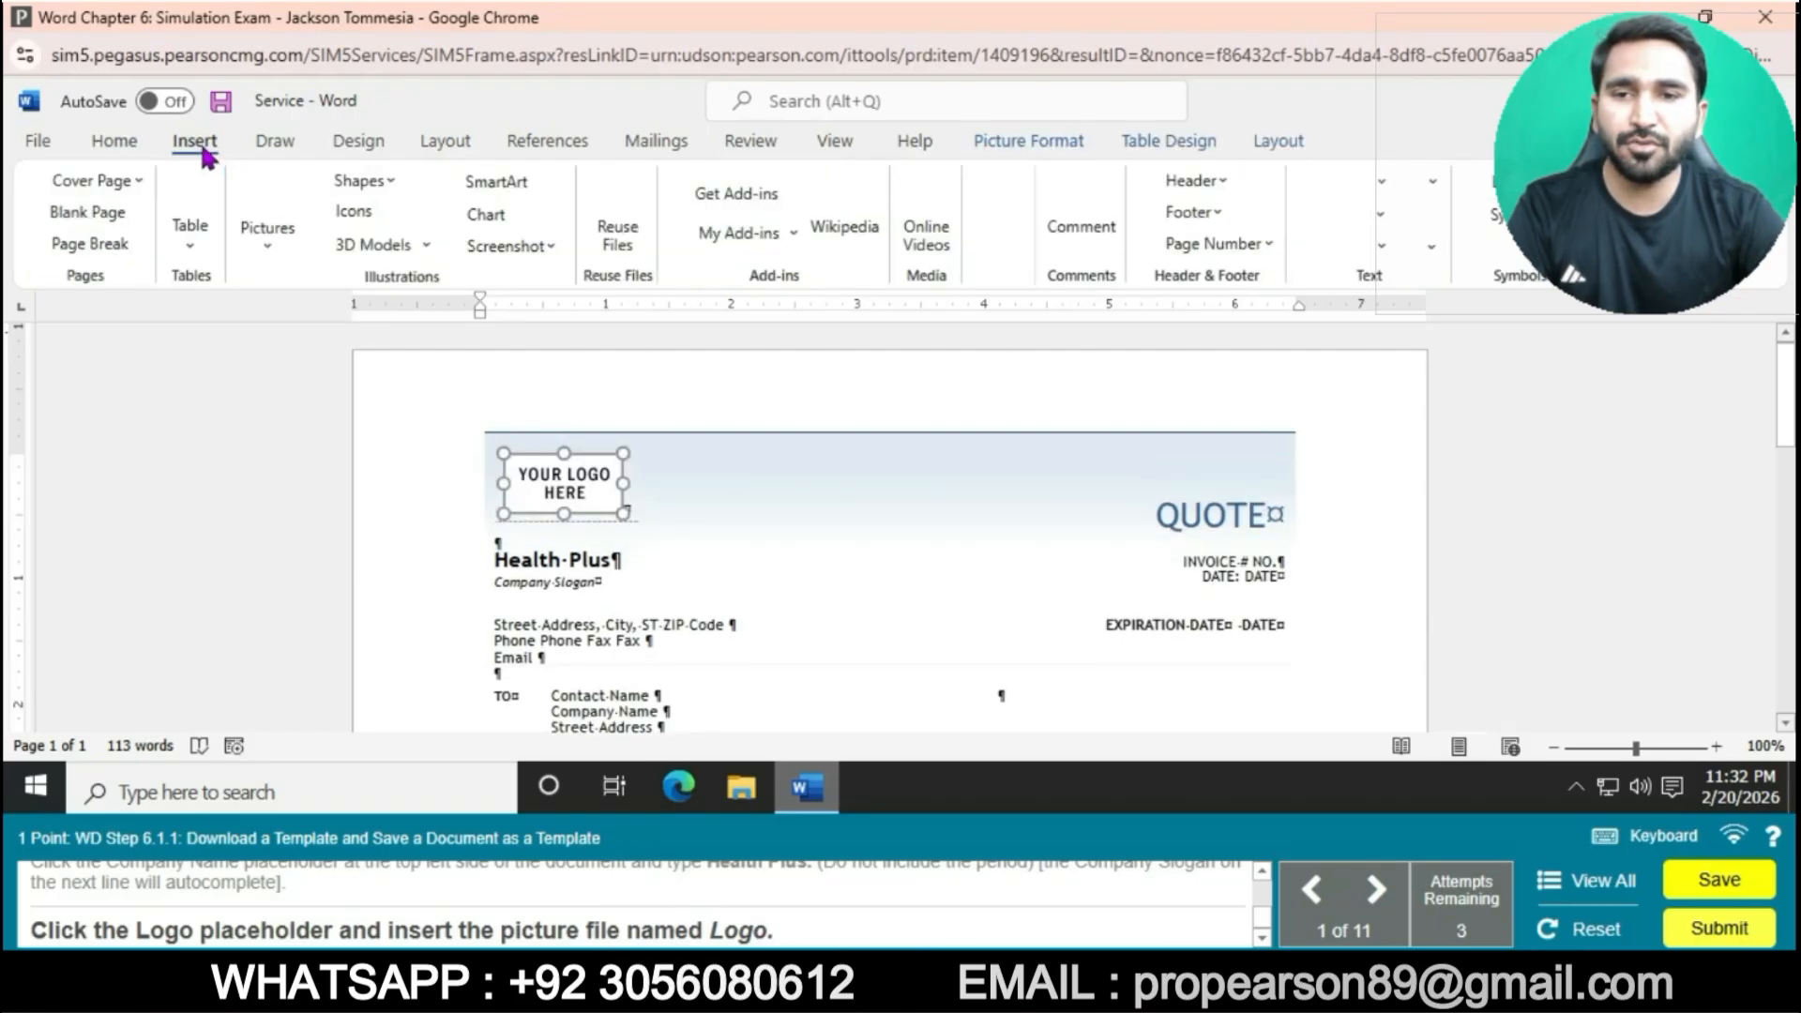
pyautogui.click(270, 249)
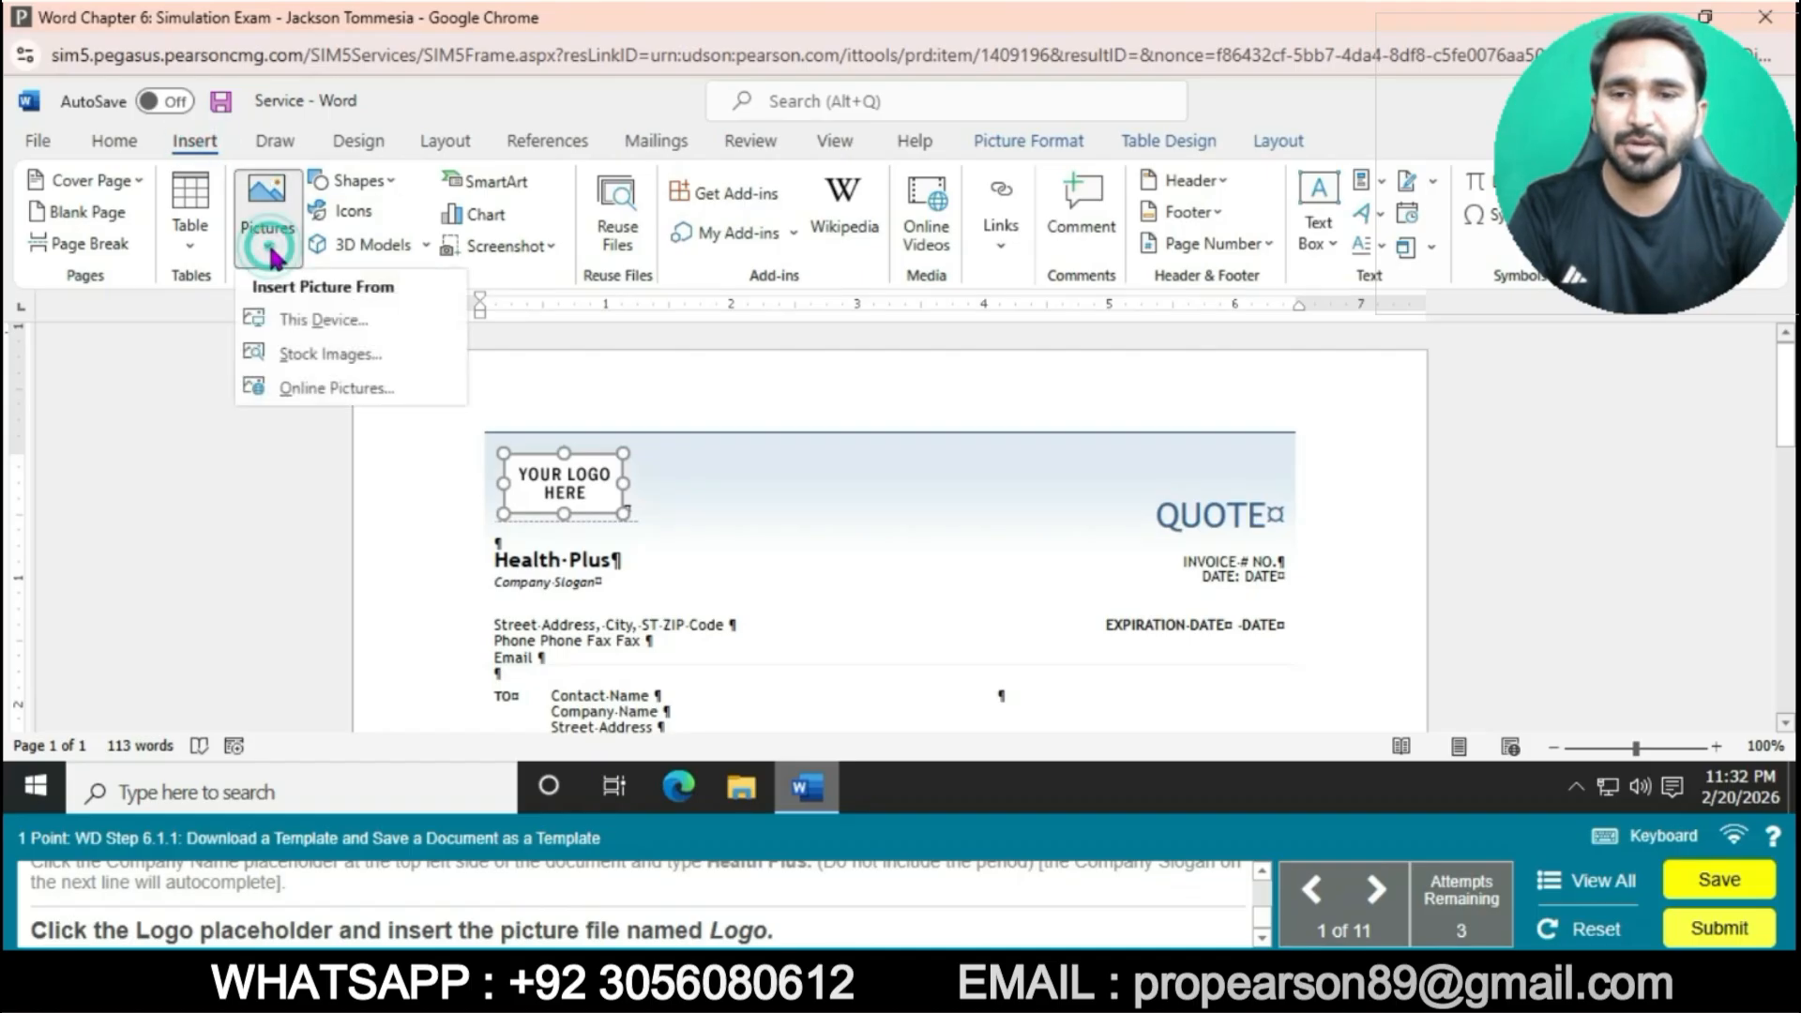
pyautogui.click(325, 319)
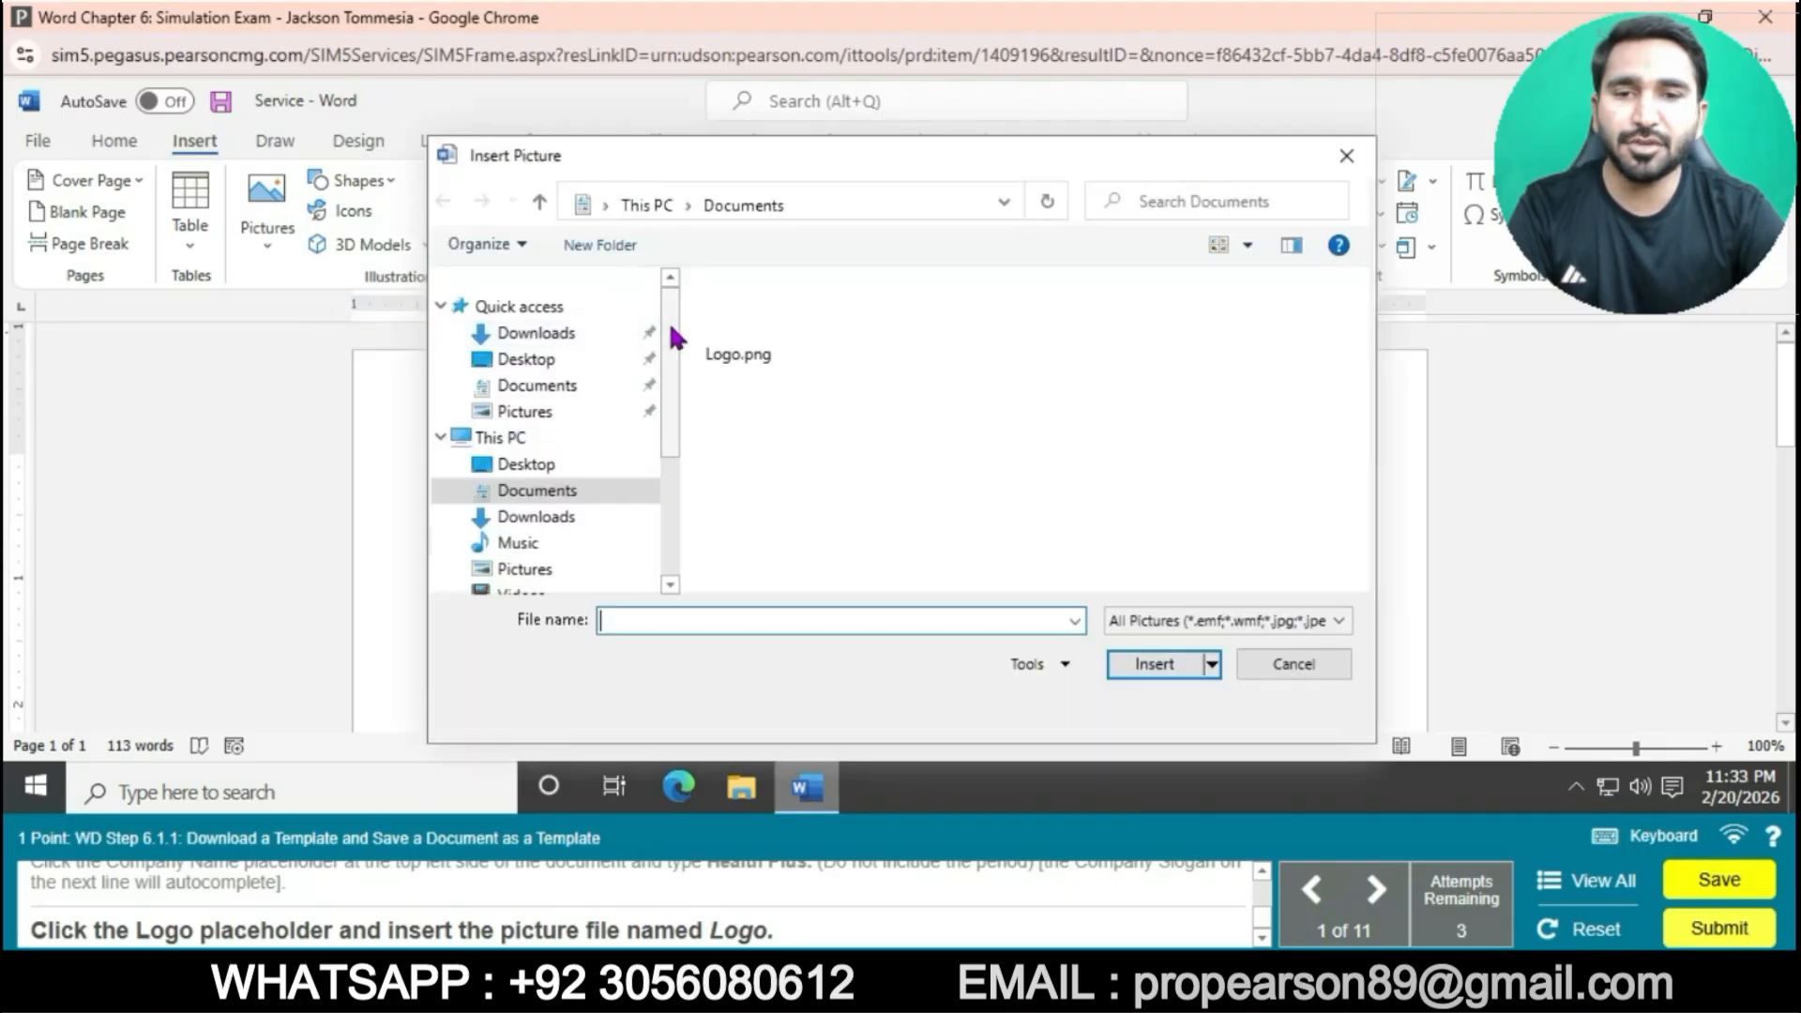
pyautogui.click(741, 347)
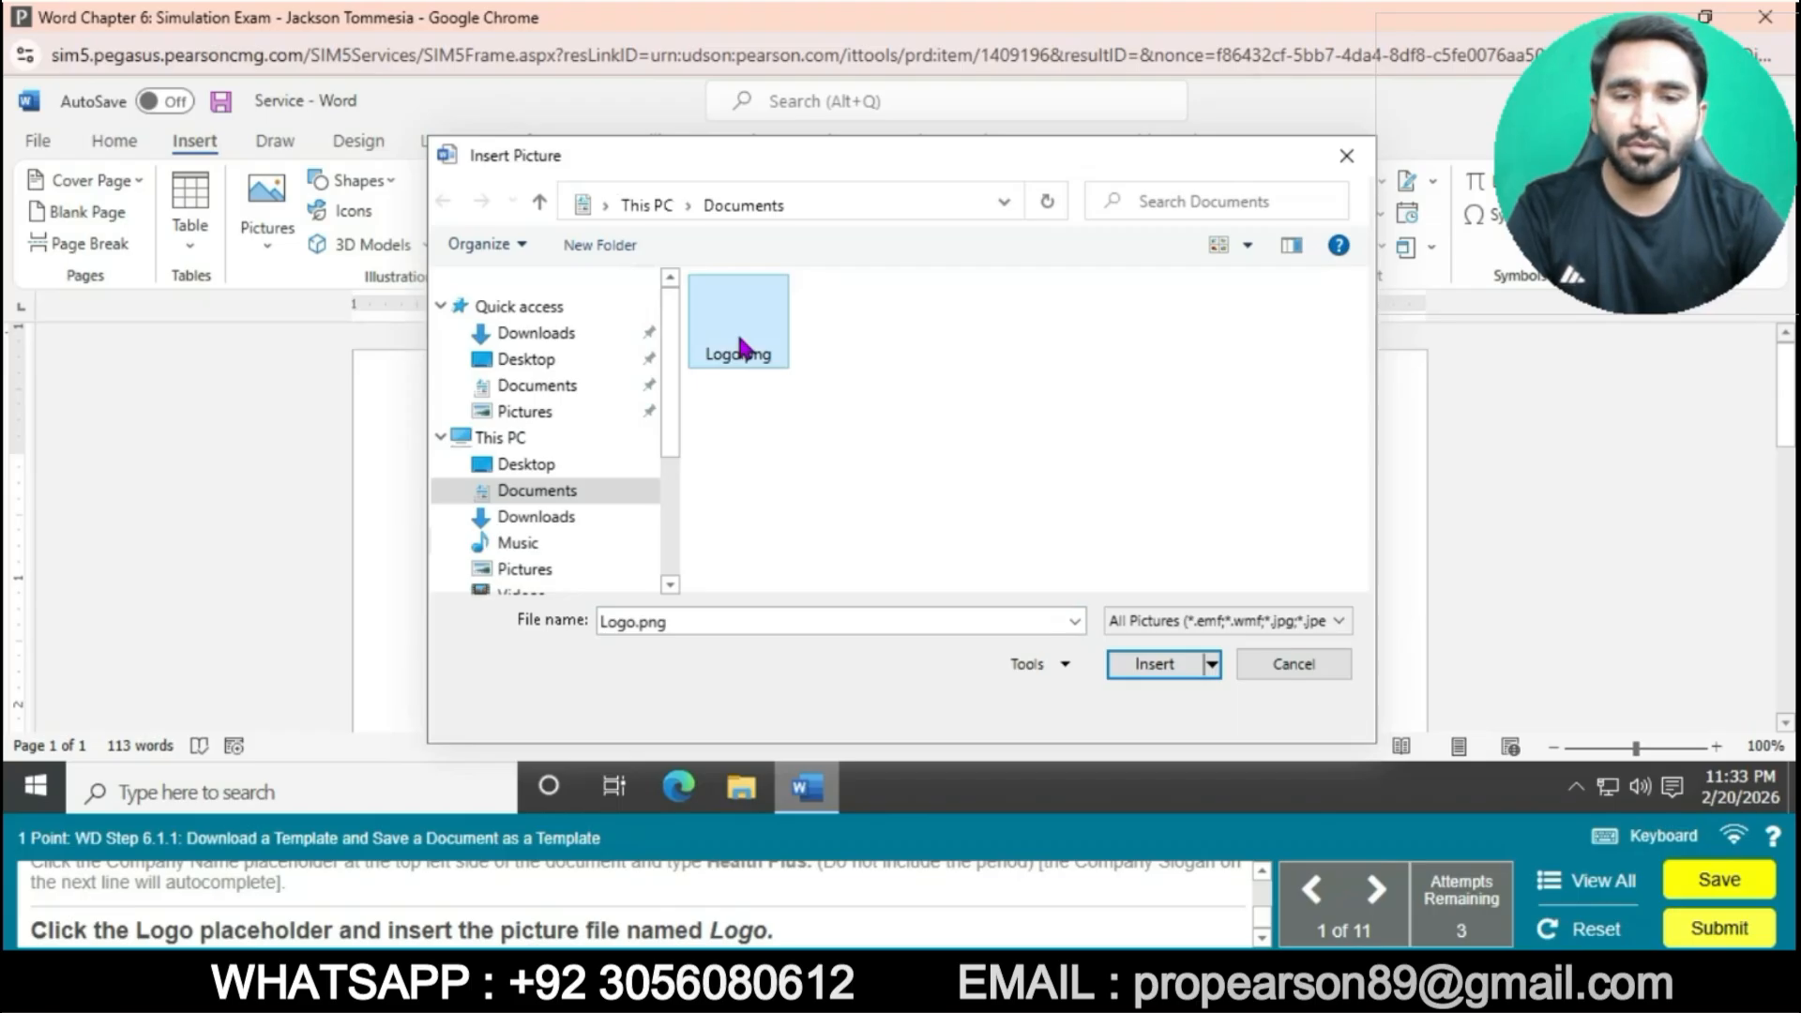
pyautogui.click(1158, 662)
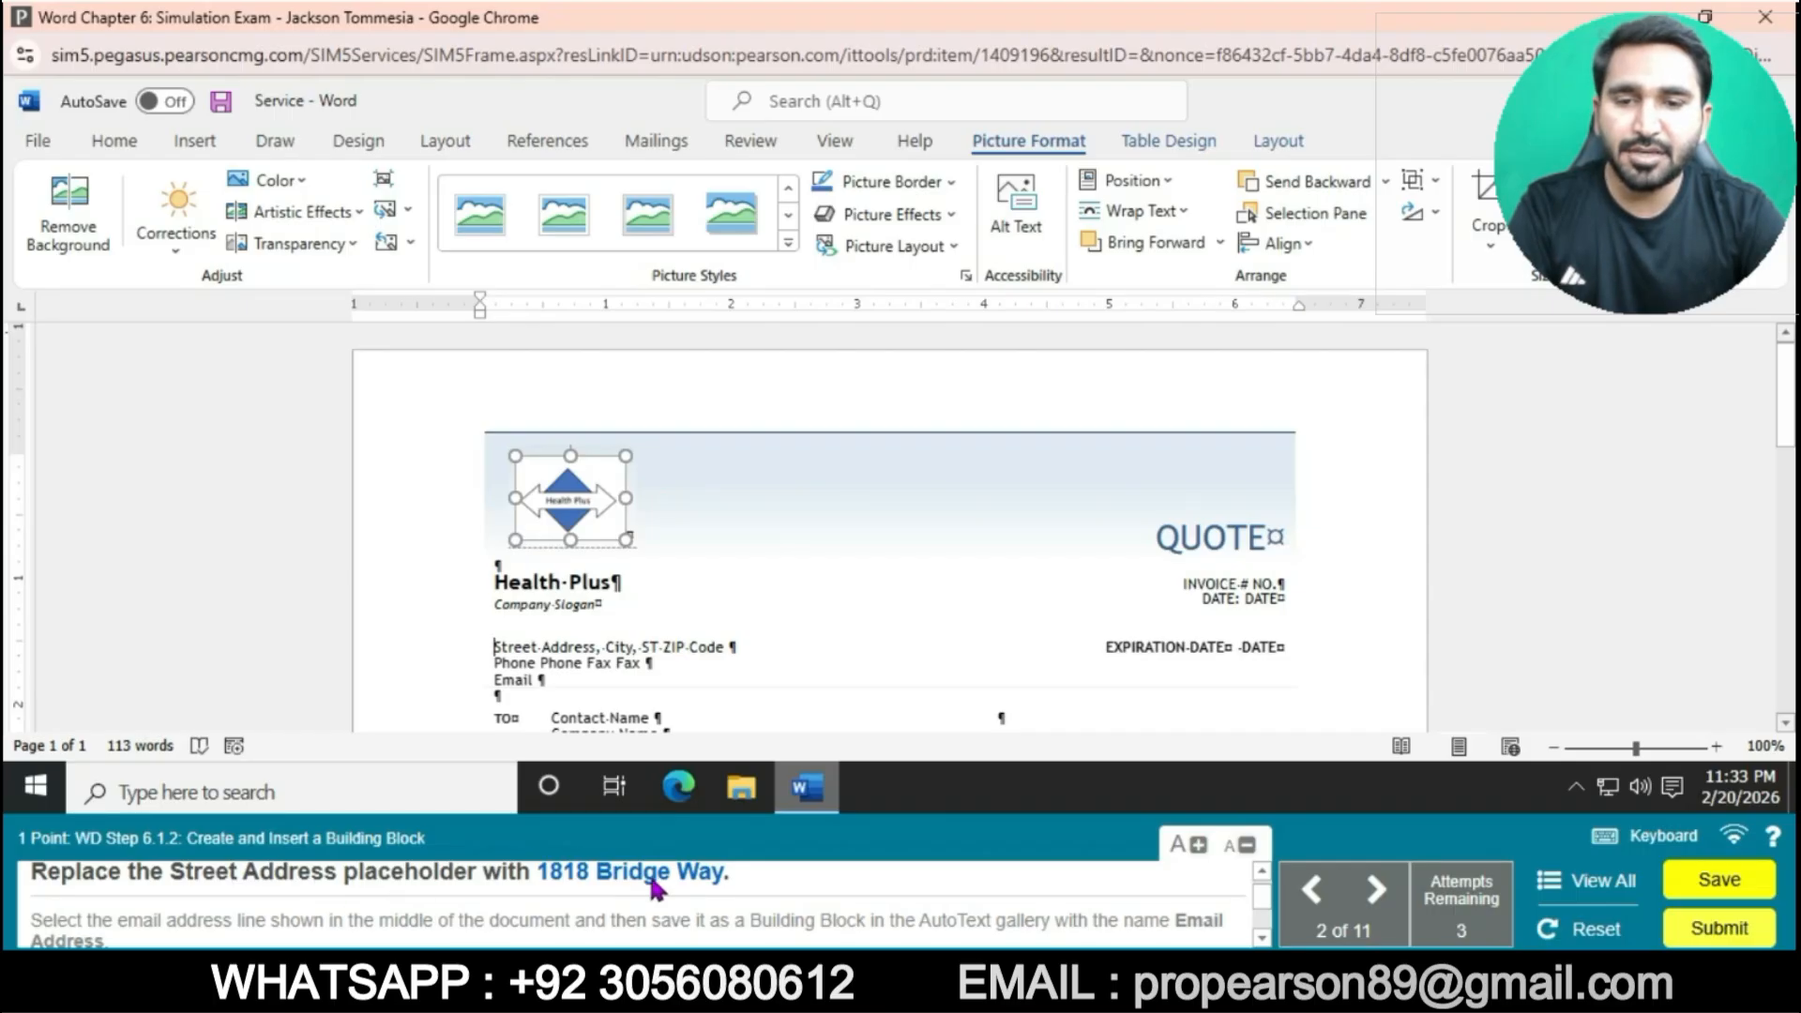
pyautogui.click(492, 647)
pyautogui.scroll(-3, 497, 526)
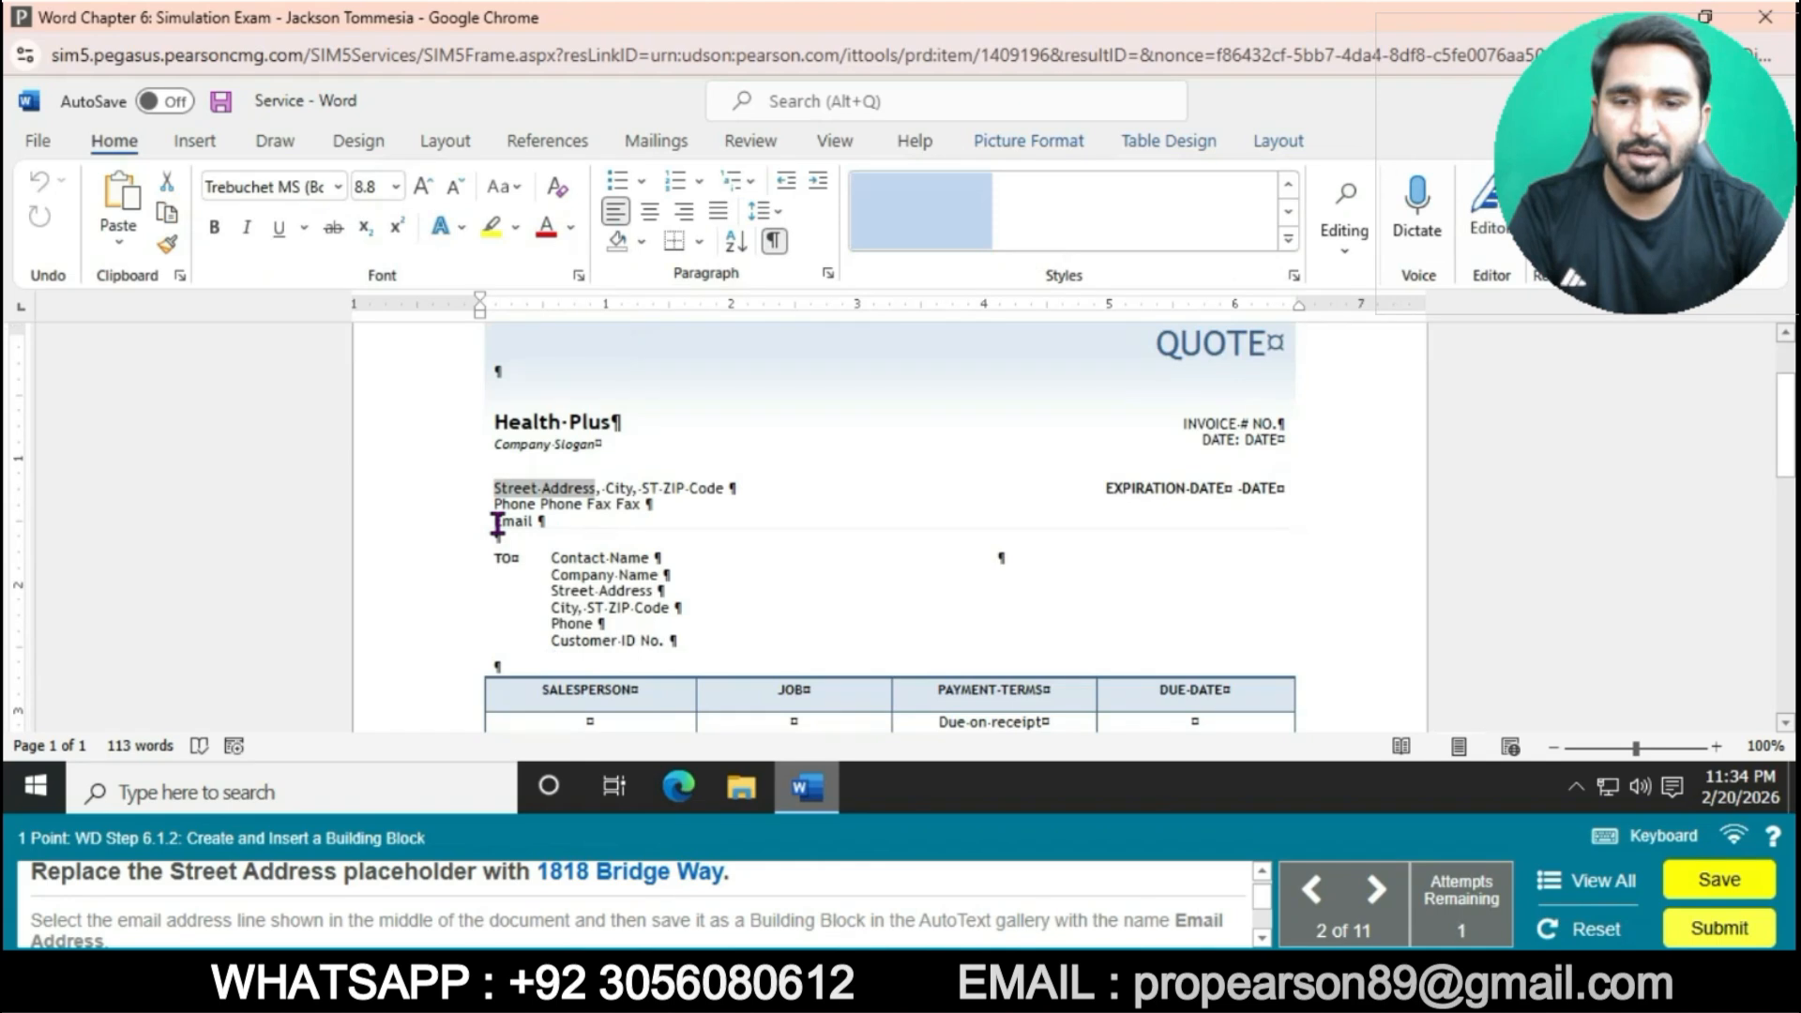
pyautogui.tripleClick(497, 522)
pyautogui.scroll(1, 546, 515)
pyautogui.click(544, 514)
pyautogui.moveTo(495, 545); pyautogui.dragTo(600, 543)
pyautogui.click(598, 544)
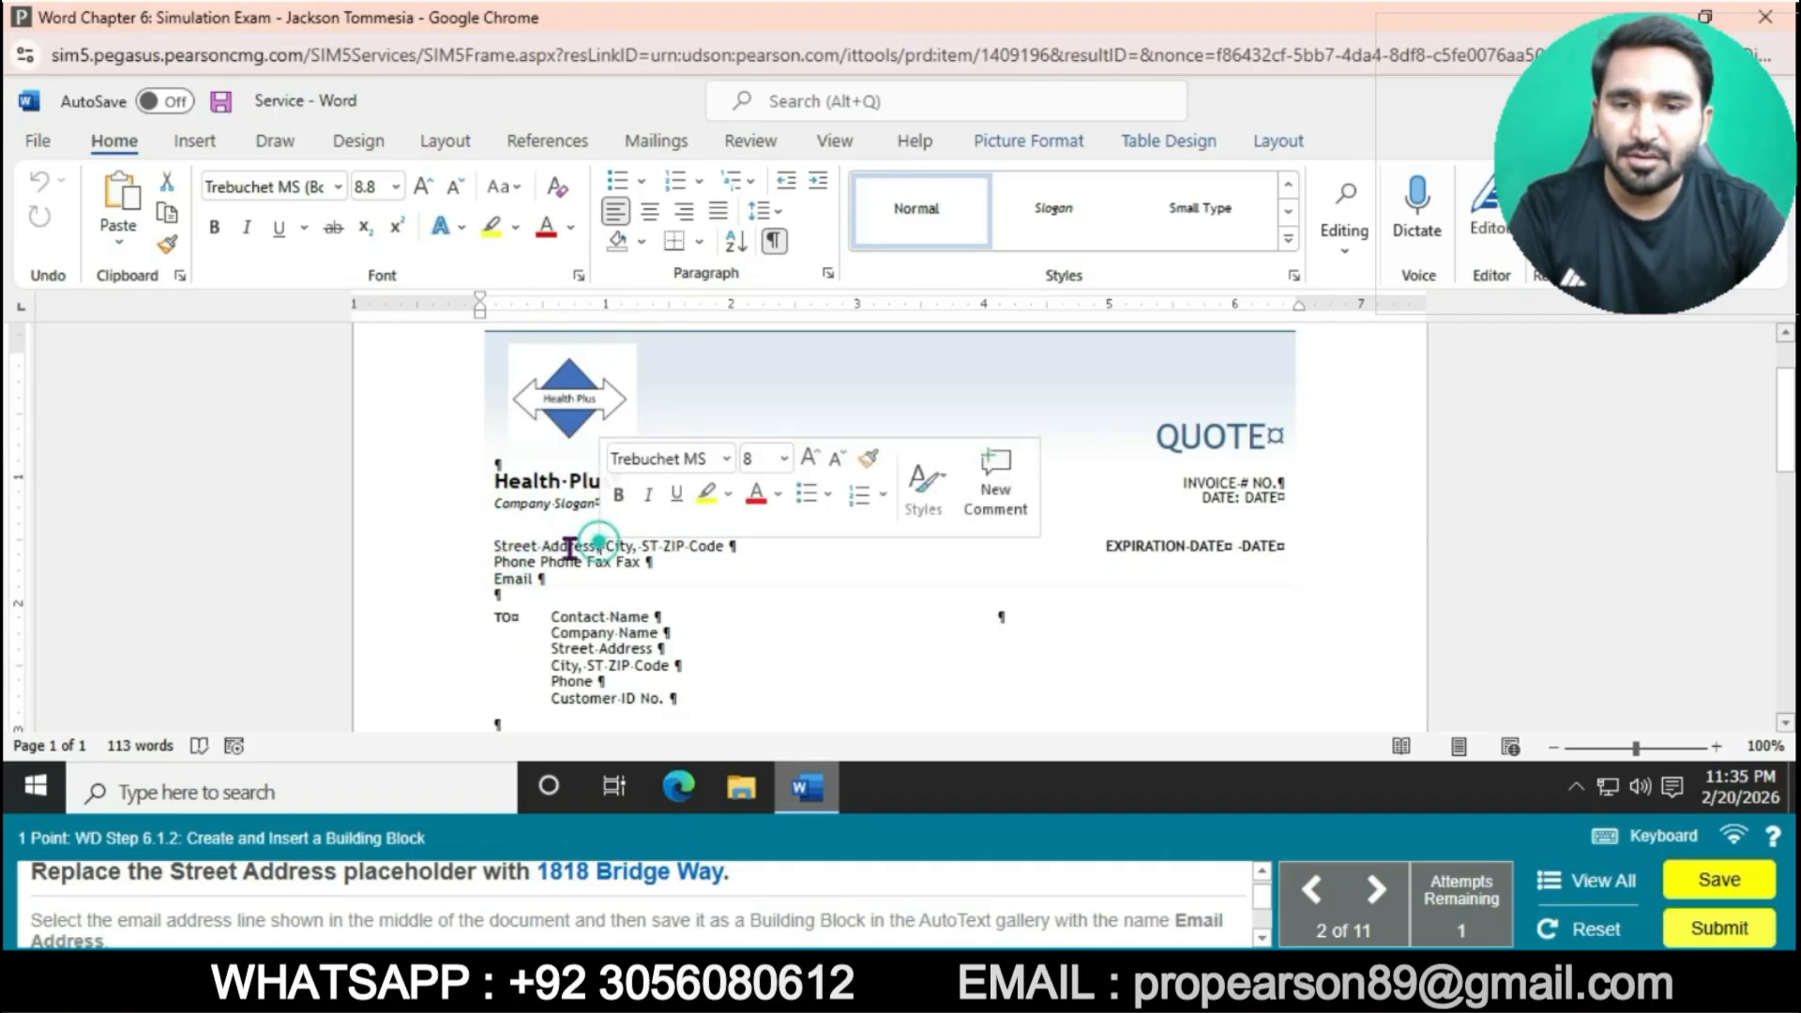
# - Replace the Street Address placeholder under the company slogan with the street address given in the task instruction
pyautogui.moveTo(492, 549); pyautogui.dragTo(594, 546)
pyautogui.press('Delete')
pyautogui.write('1')
pyautogui.write('818 B')
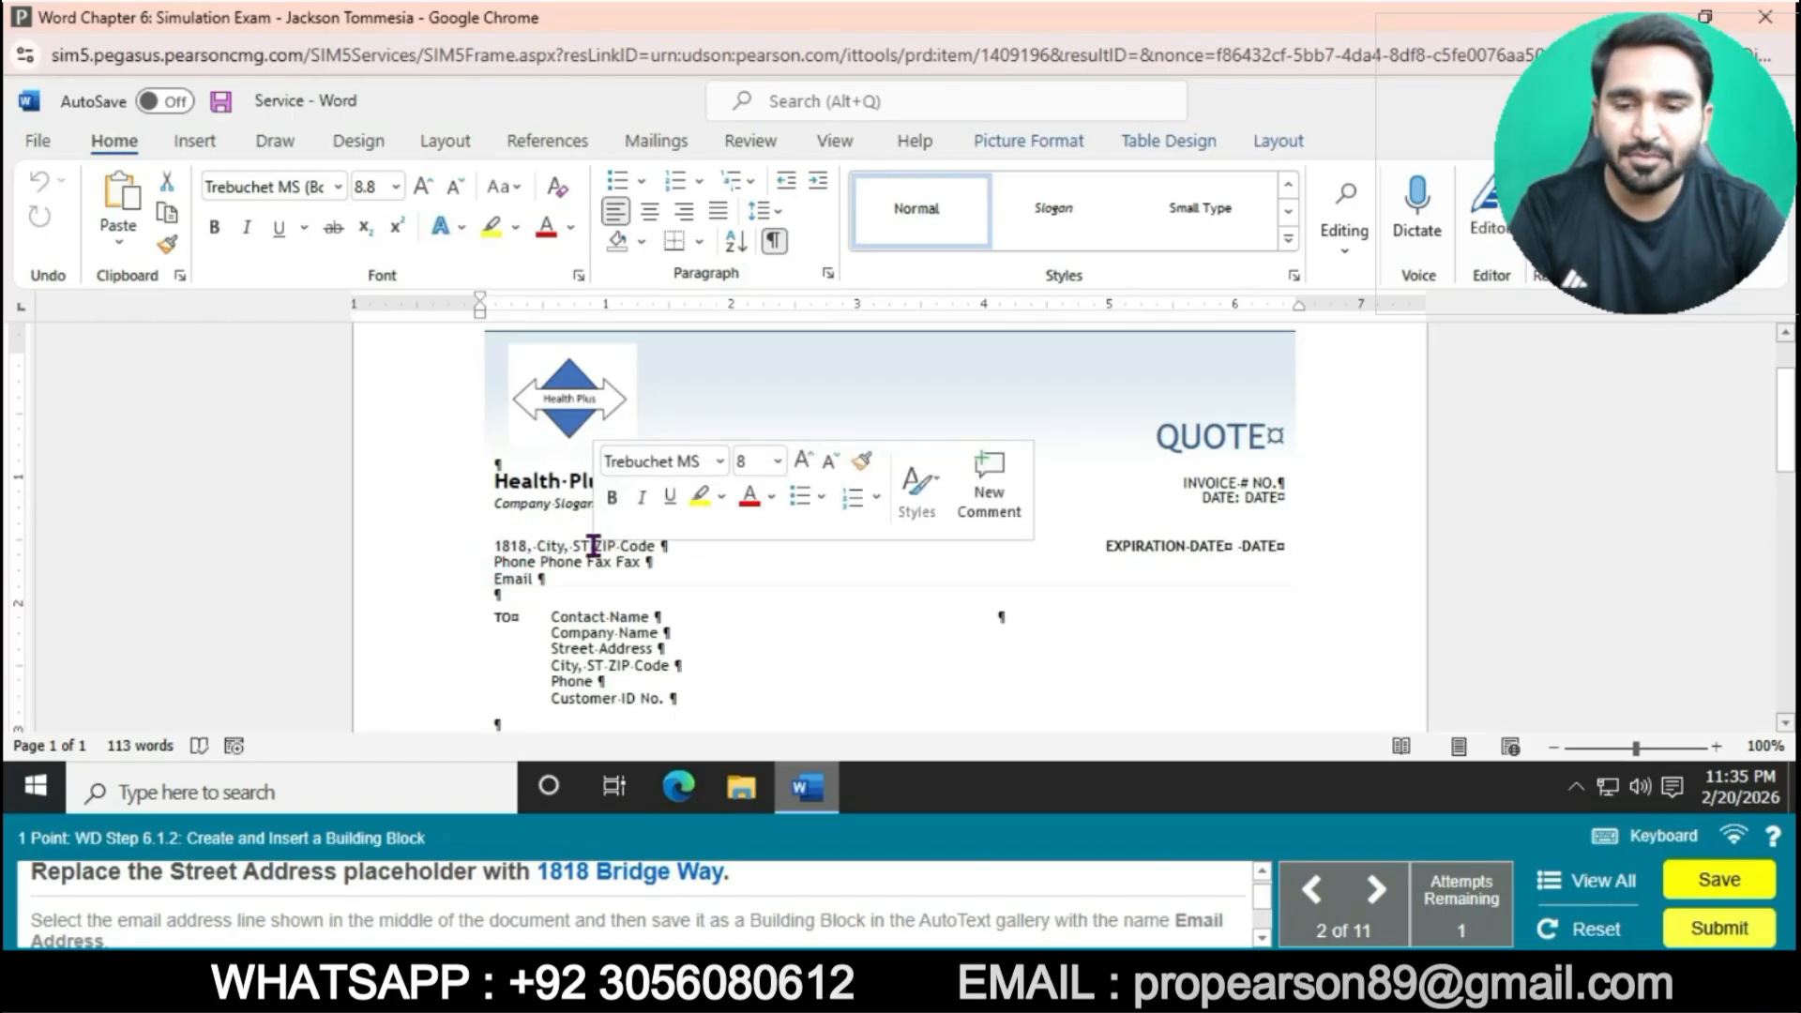
pyautogui.write('ridg')
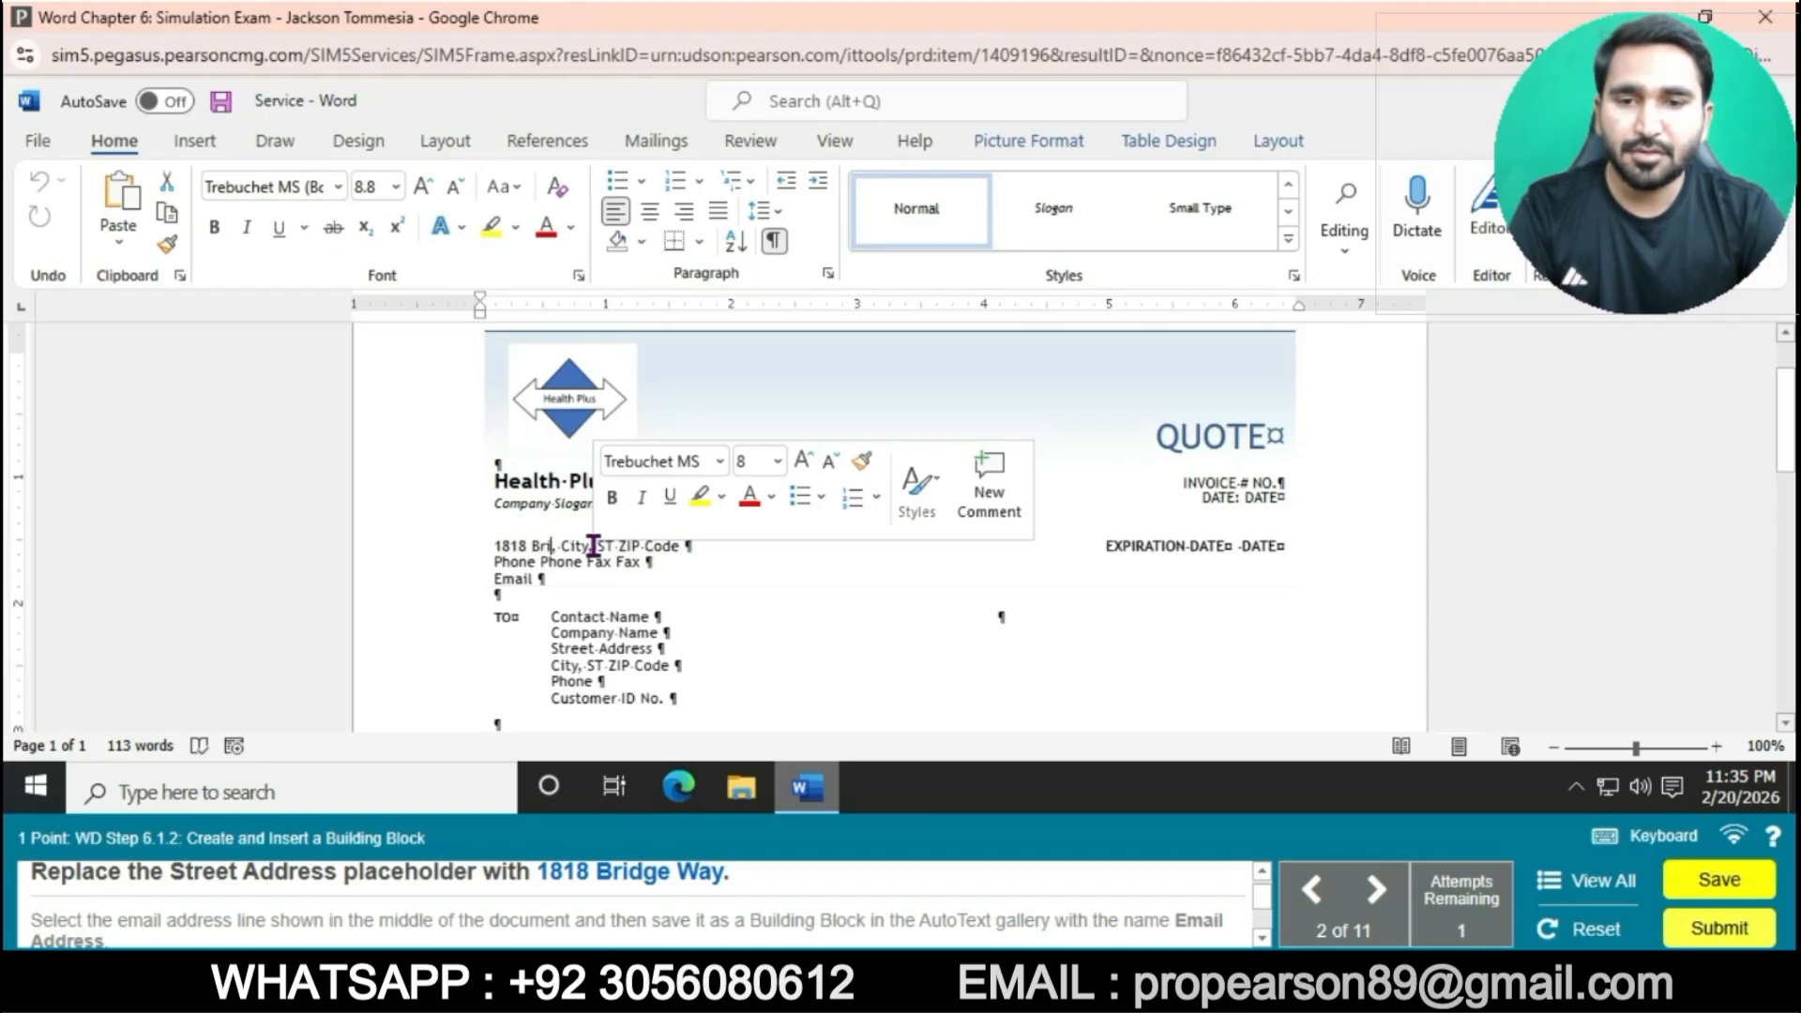
pyautogui.write('e Way')
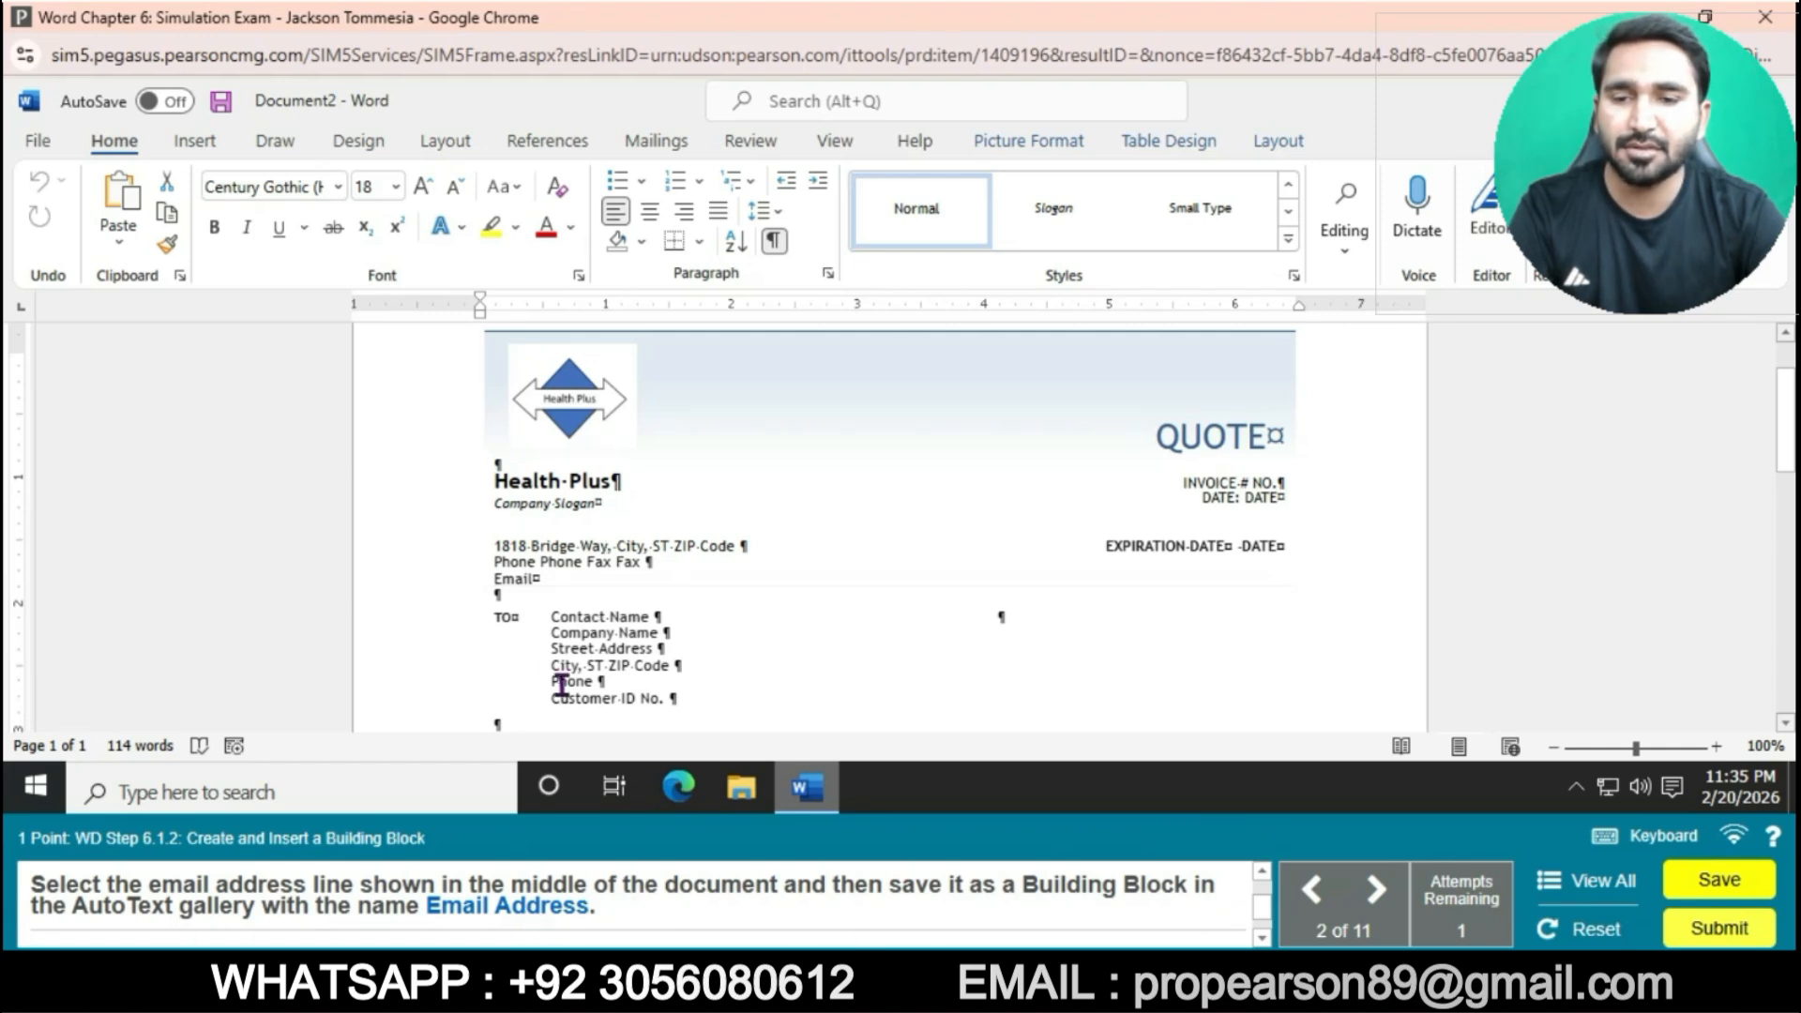
# - Save the Email line under the company address as a building block named "Email Address" in the AutoText gallery
pyautogui.moveTo(493, 578); pyautogui.dragTo(576, 580)
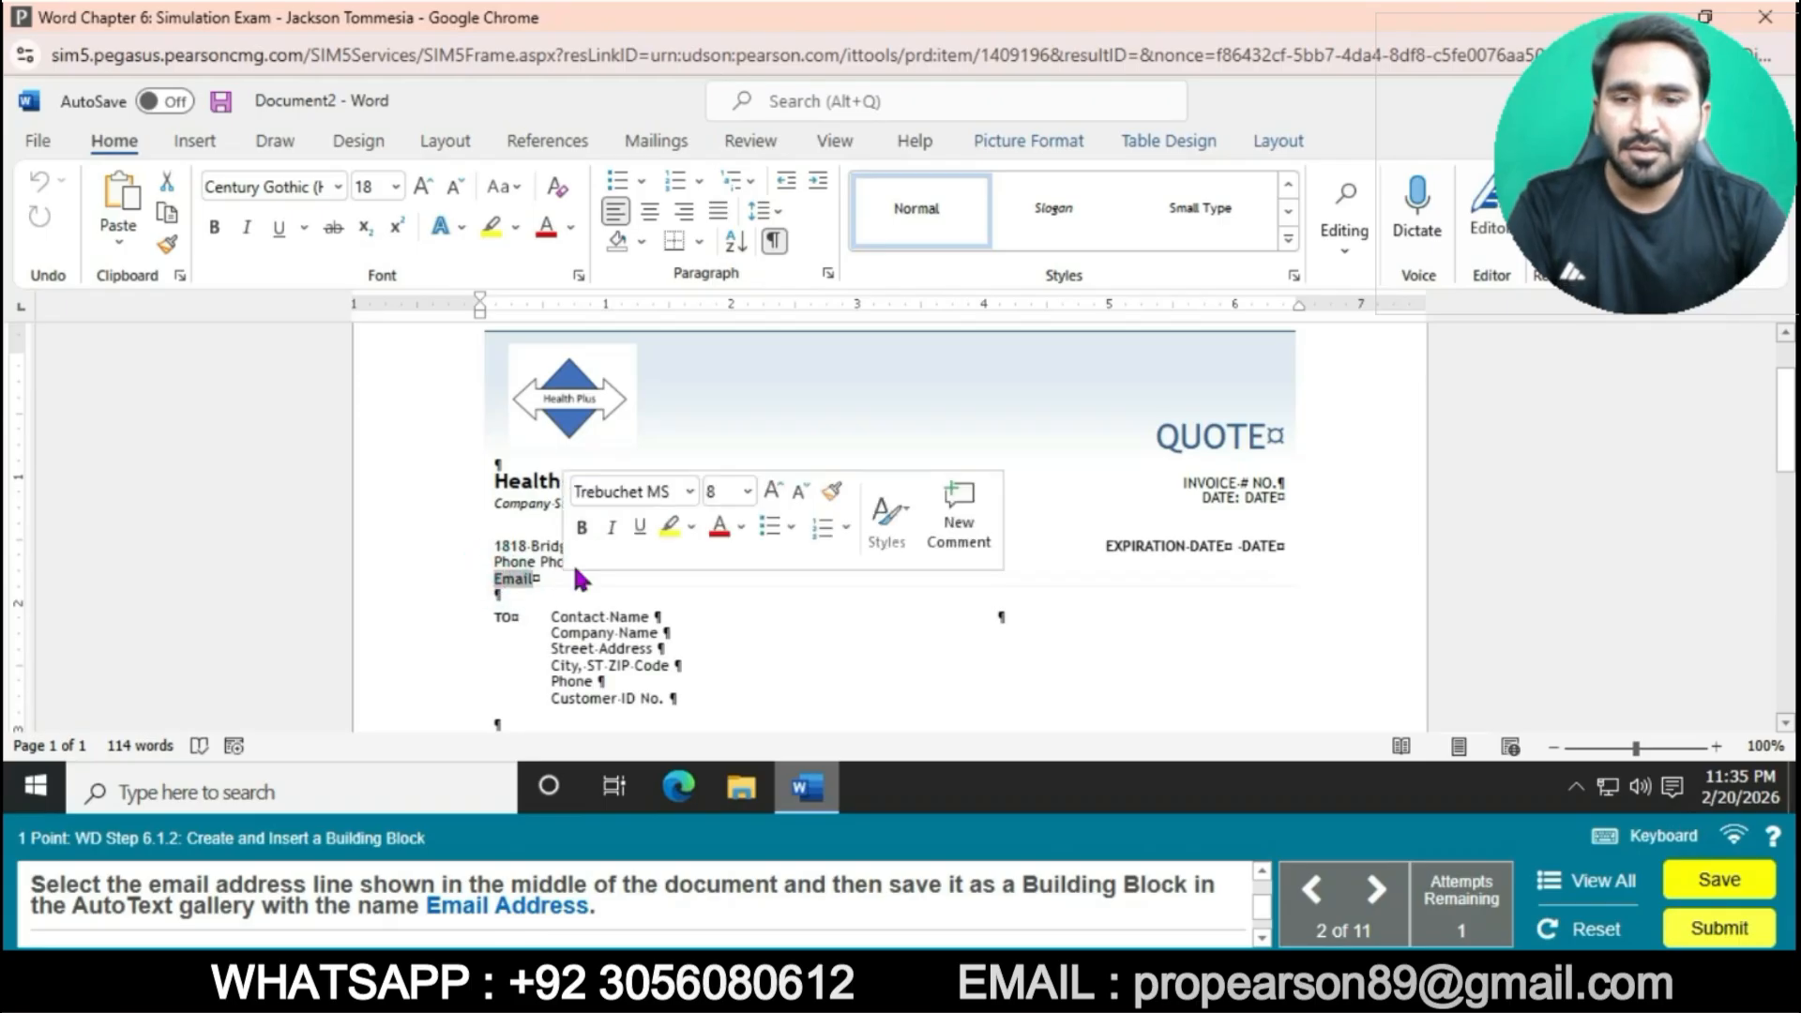
pyautogui.click(190, 143)
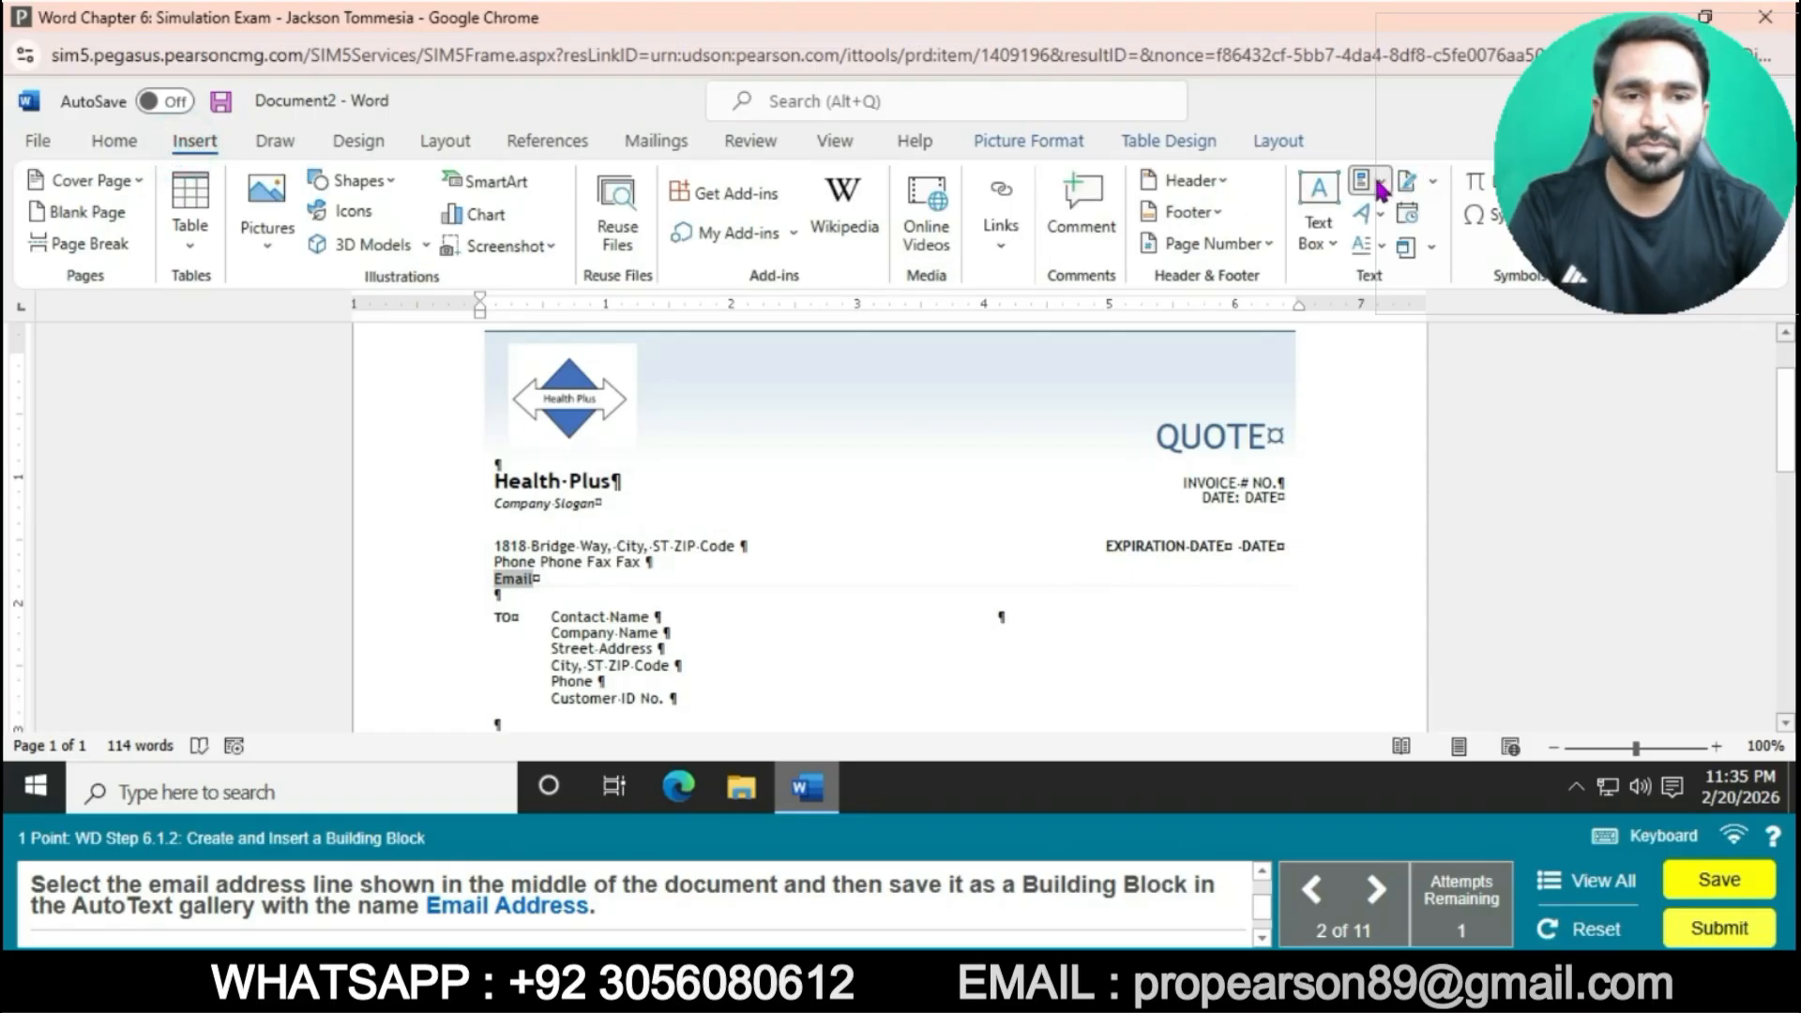
pyautogui.click(1375, 184)
pyautogui.moveTo(1407, 218)
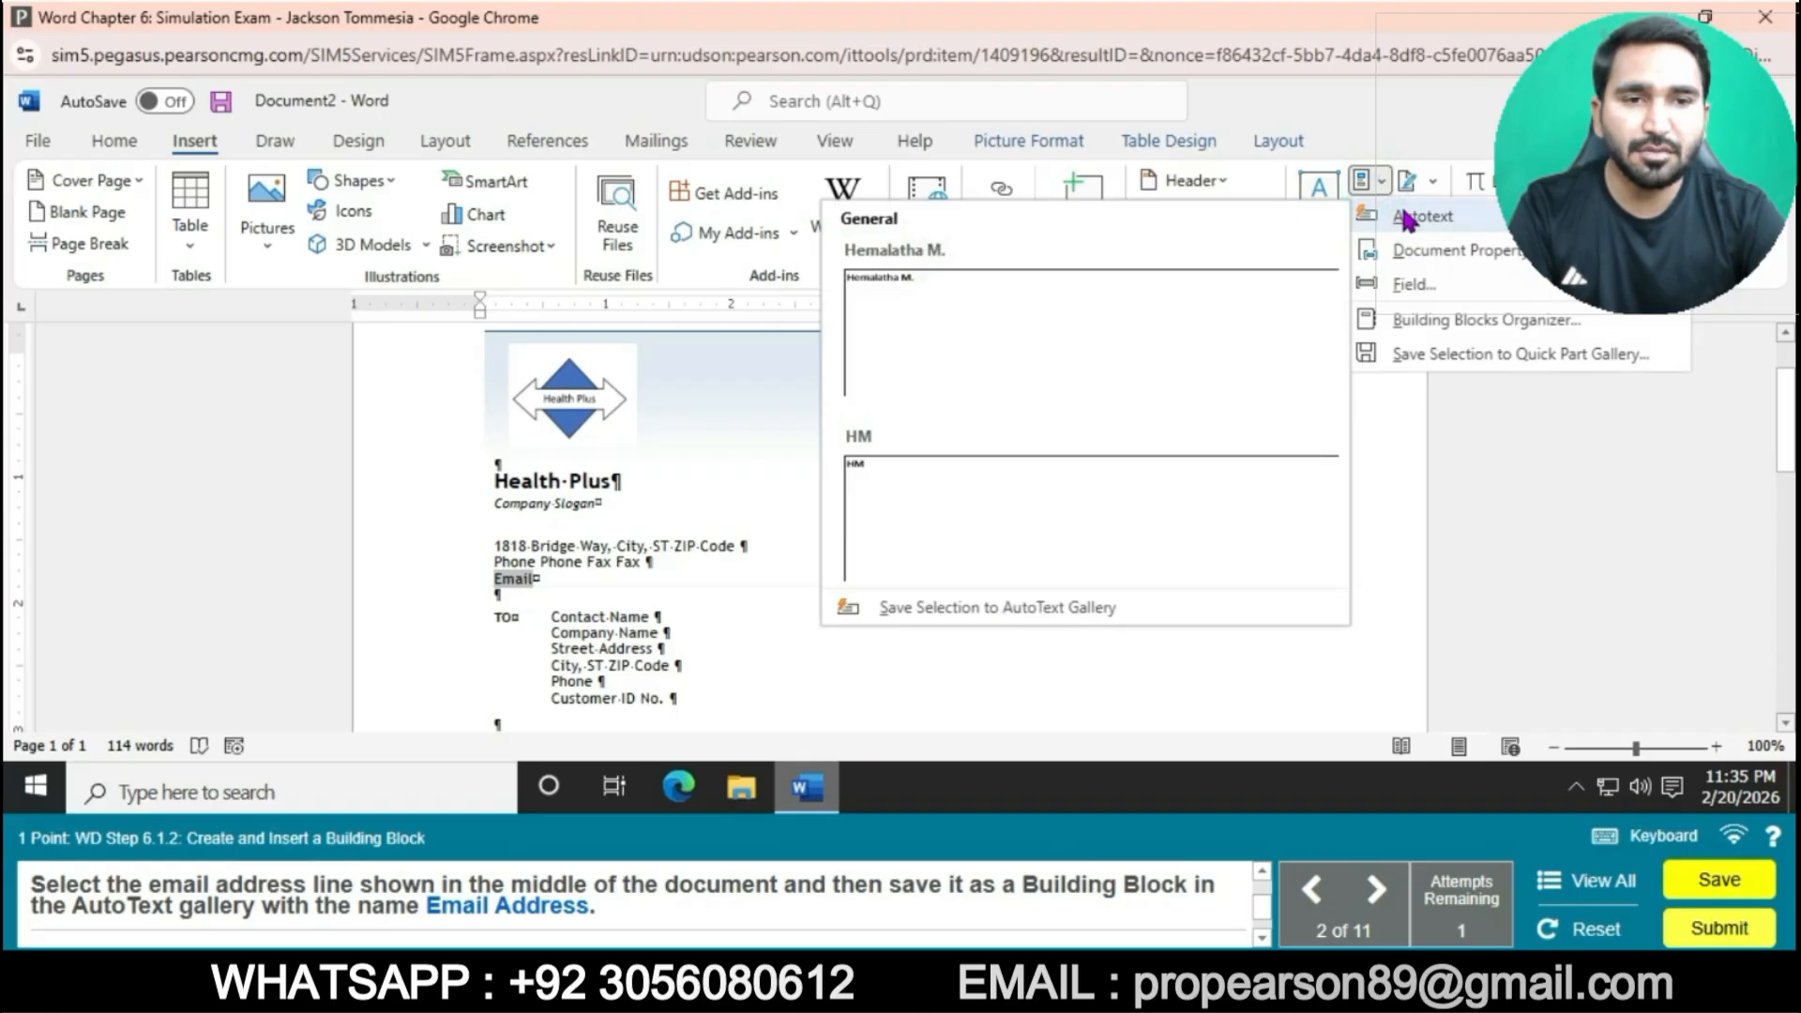
pyautogui.click(941, 610)
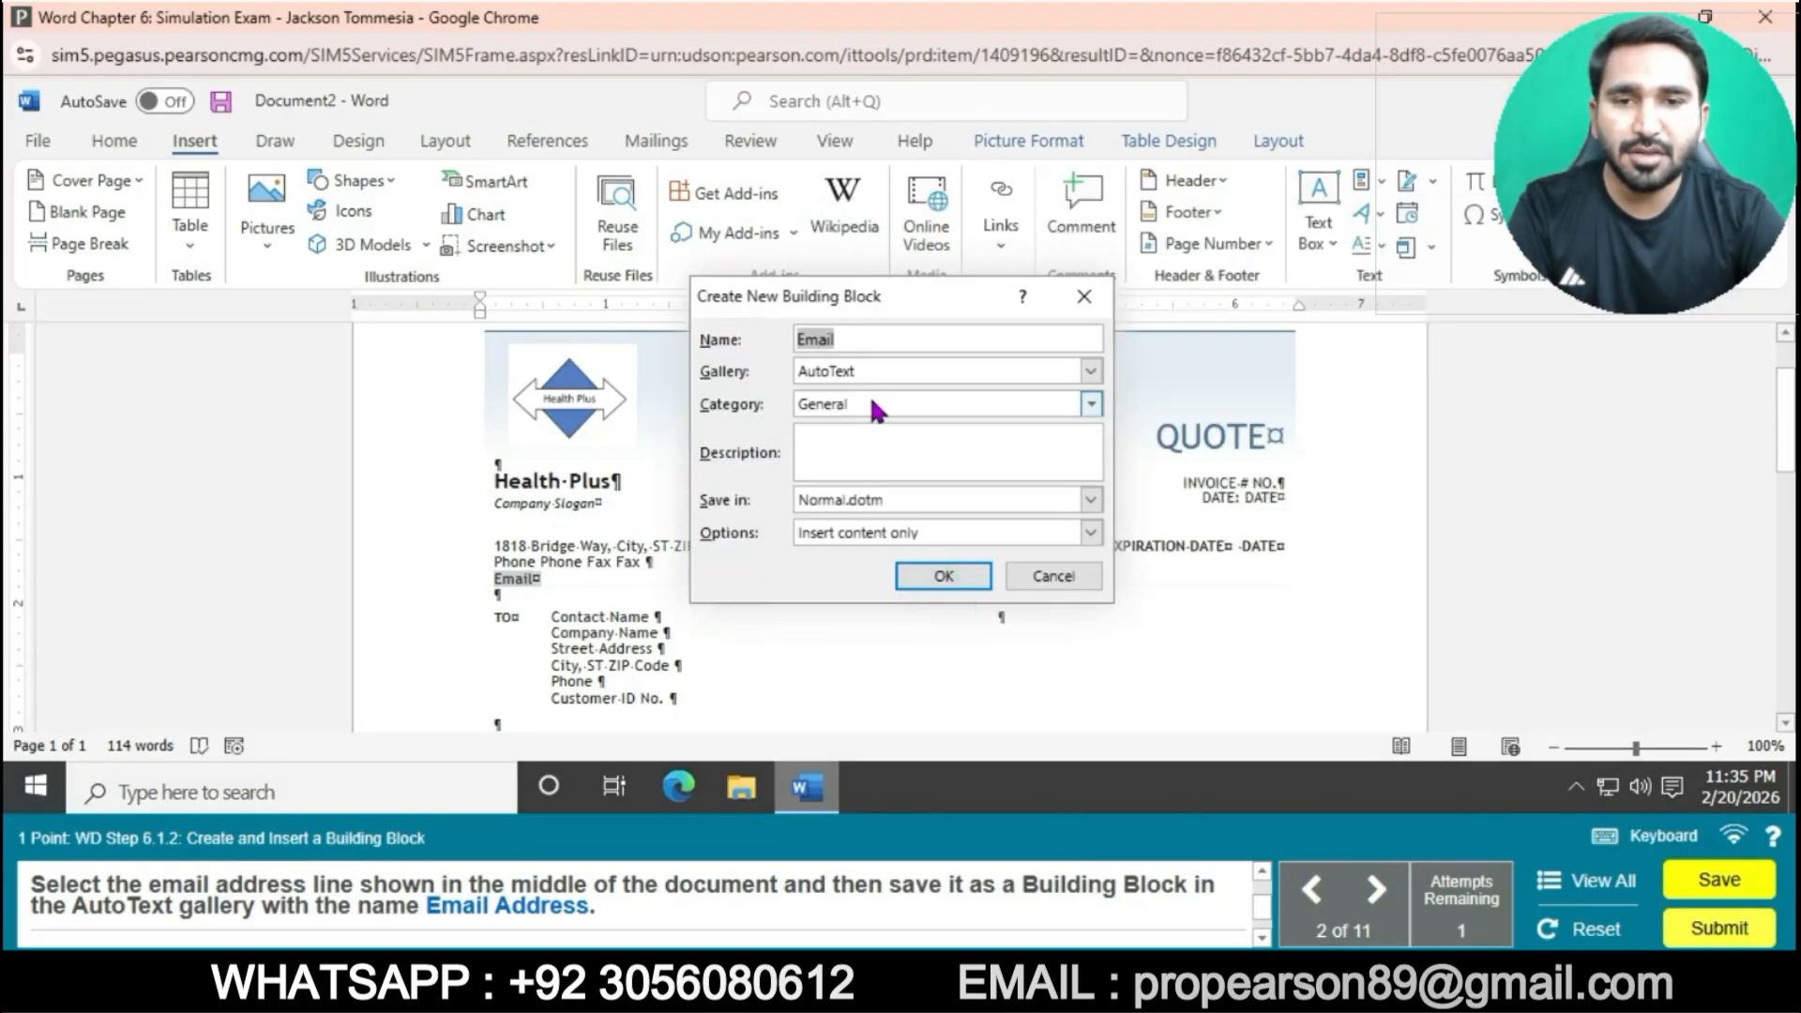
pyautogui.write('E')
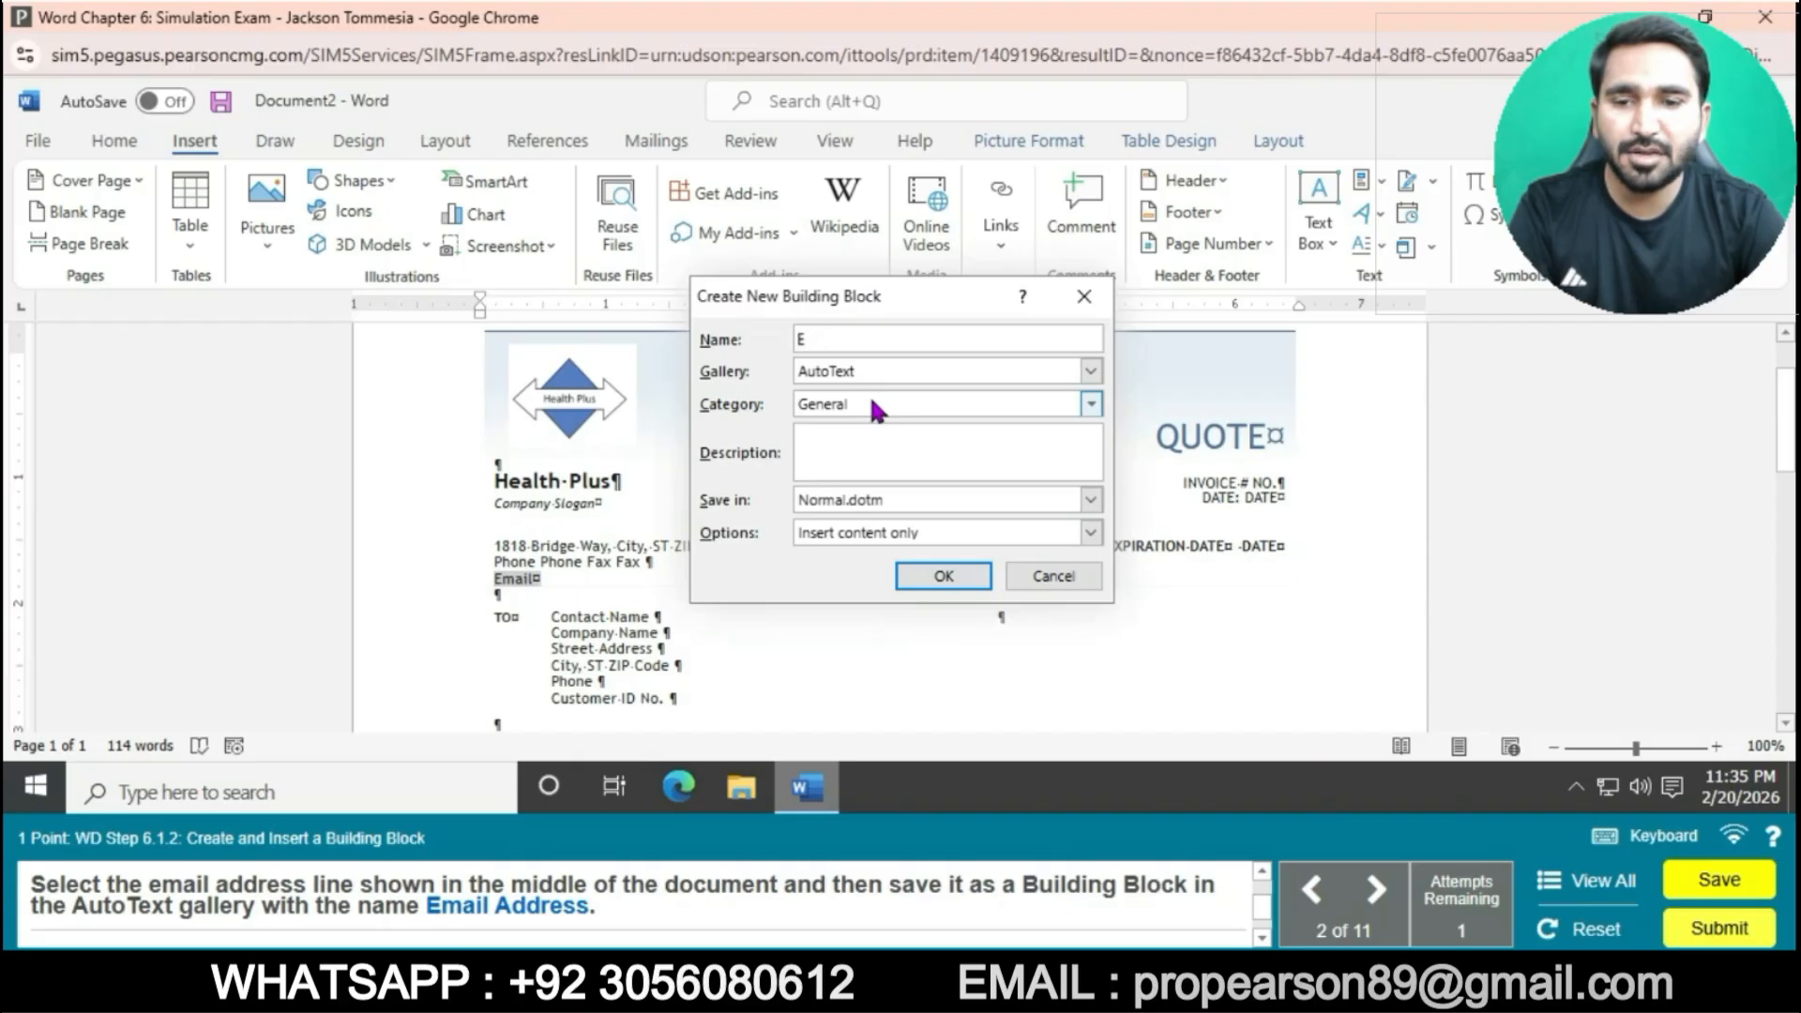
pyautogui.write('mail ')
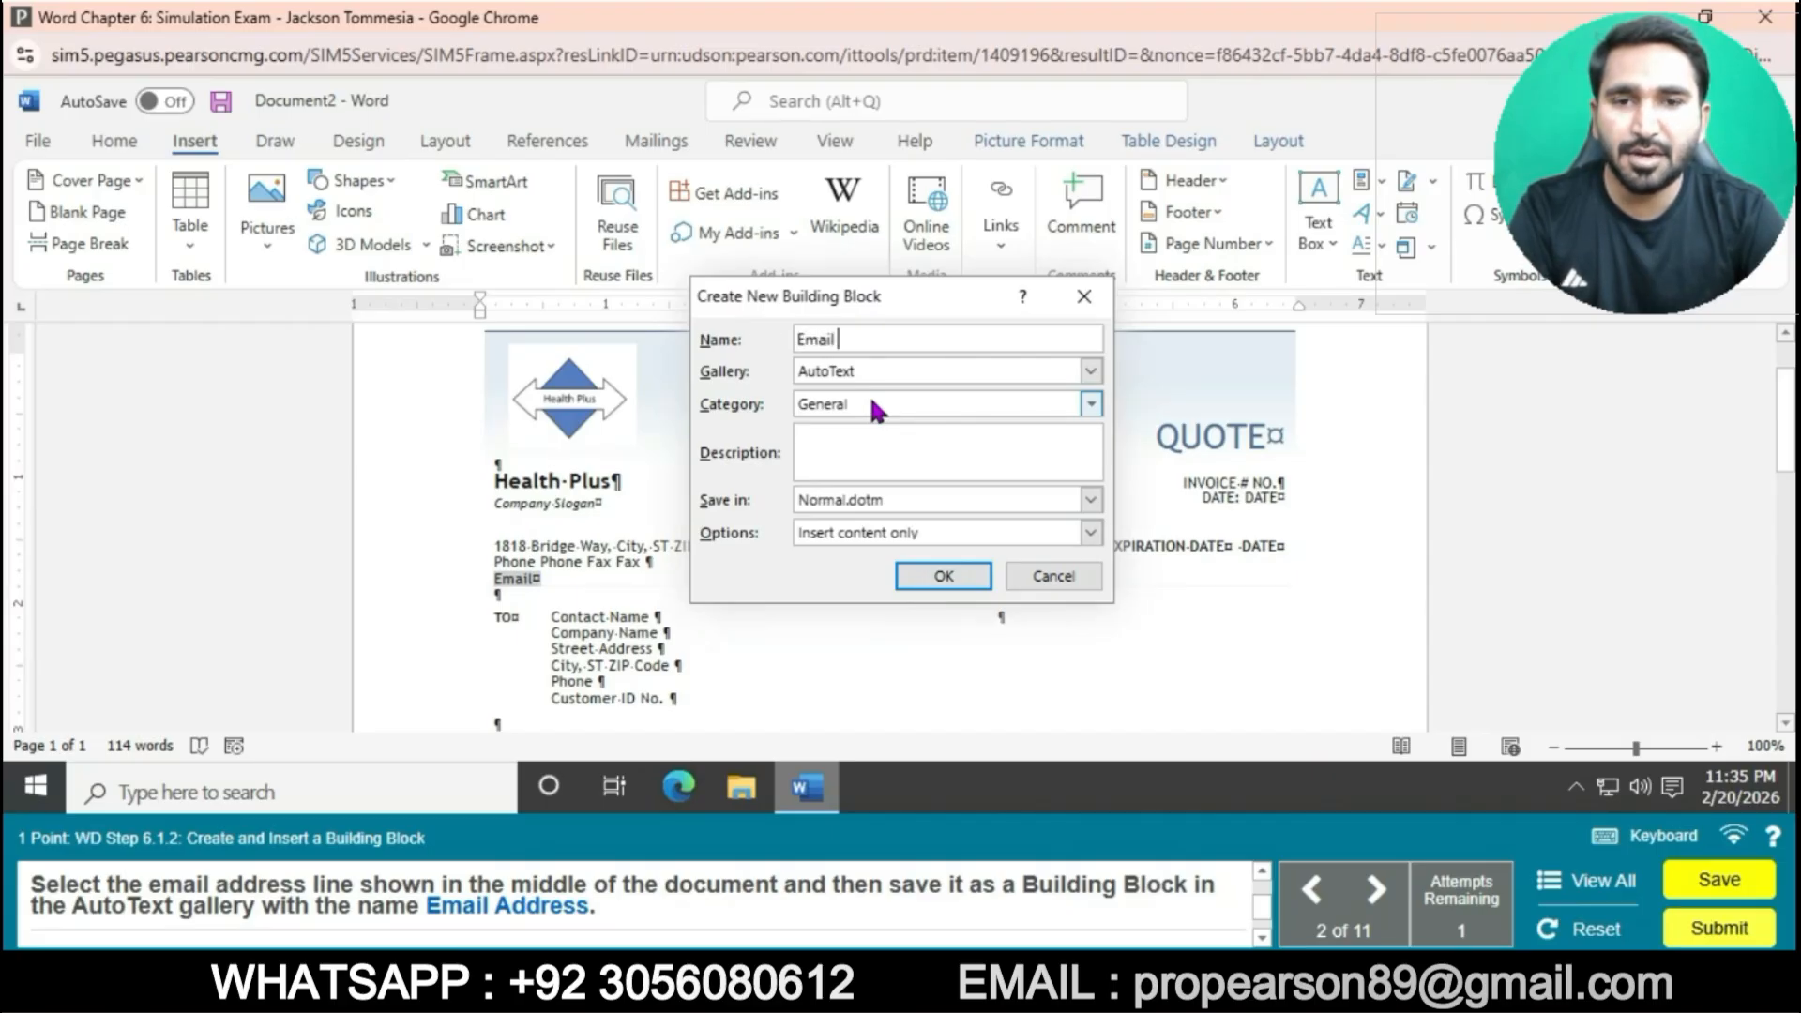
pyautogui.write('Address')
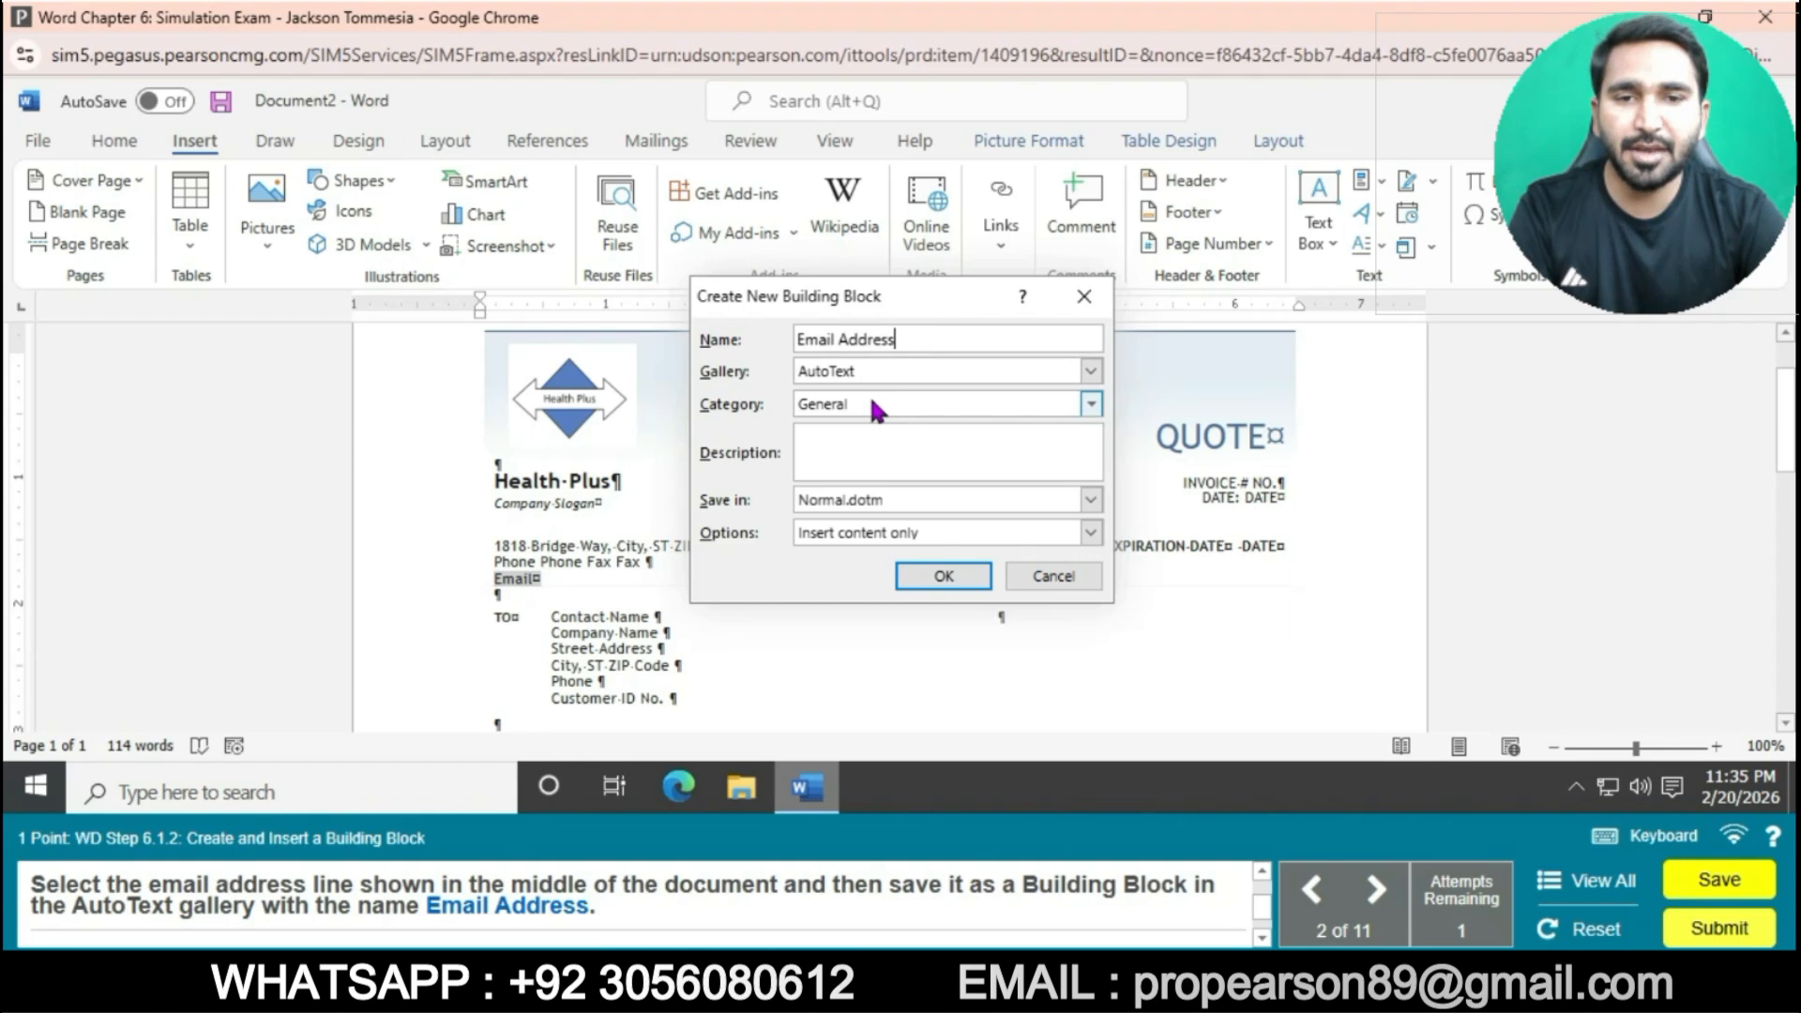
pyautogui.click(944, 576)
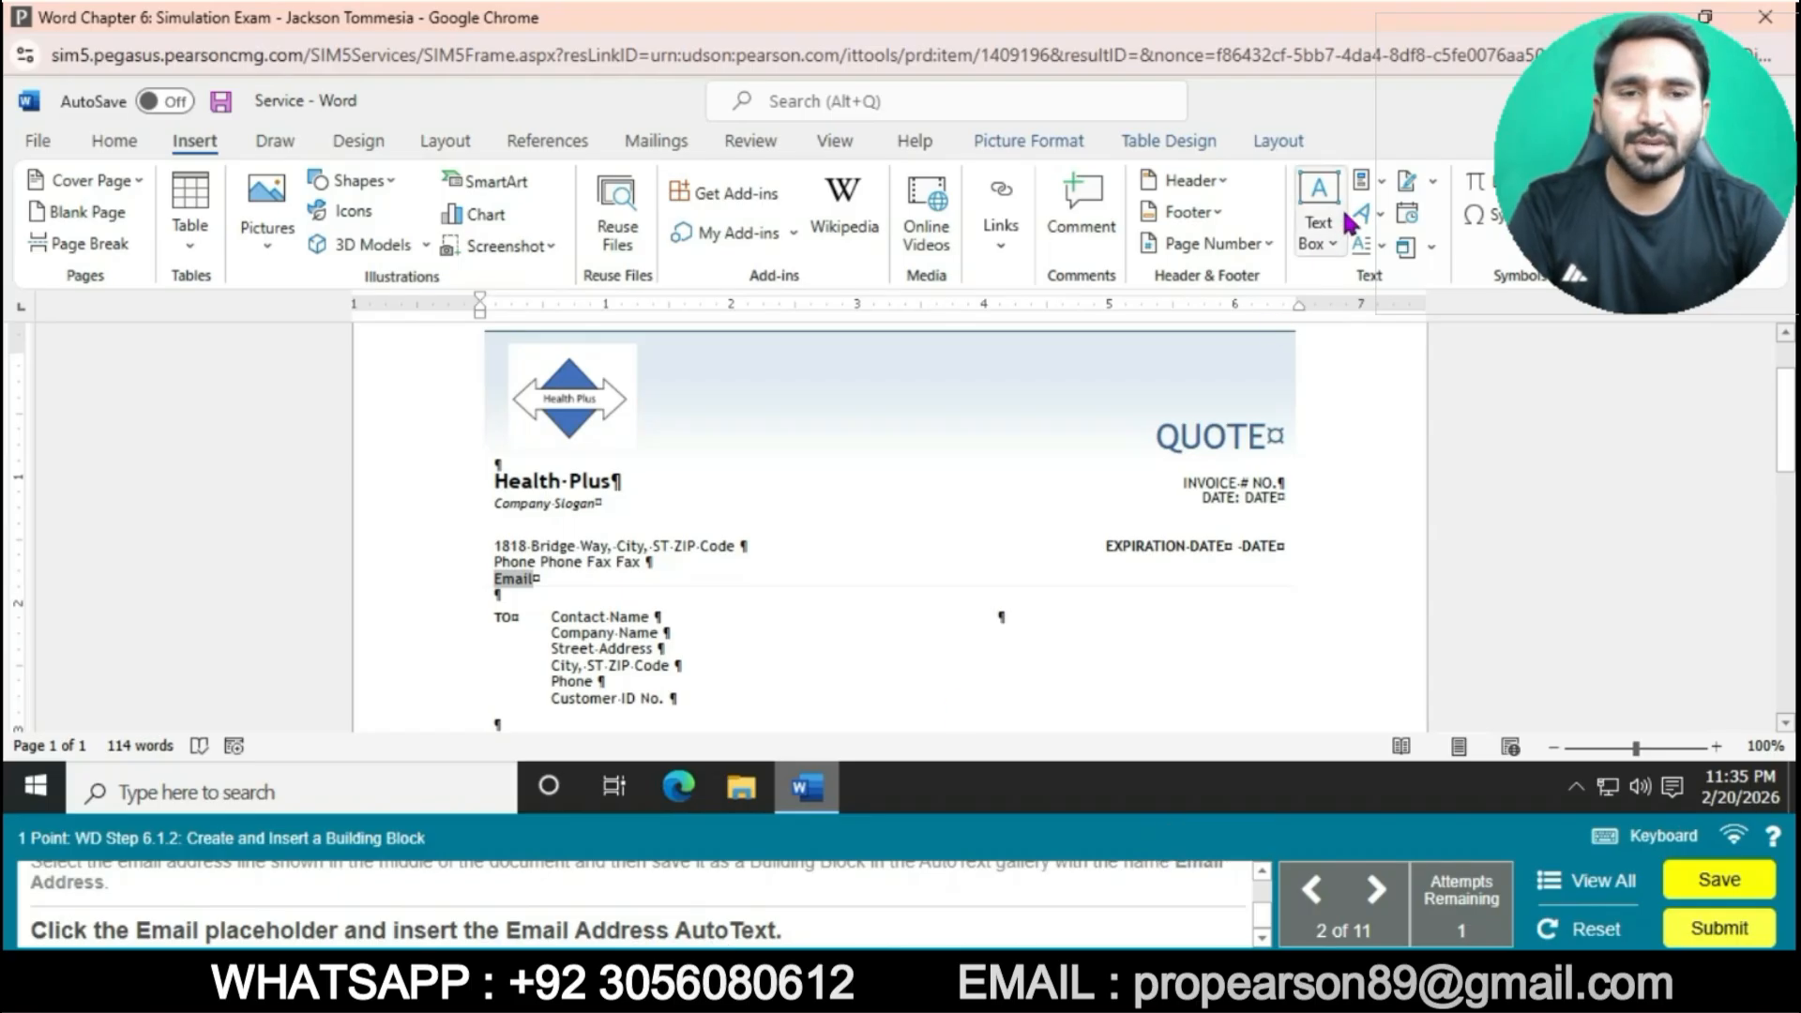
# - Insert the Email Address AutoText entry in place of the Email placeholder under the company address
pyautogui.click(1385, 183)
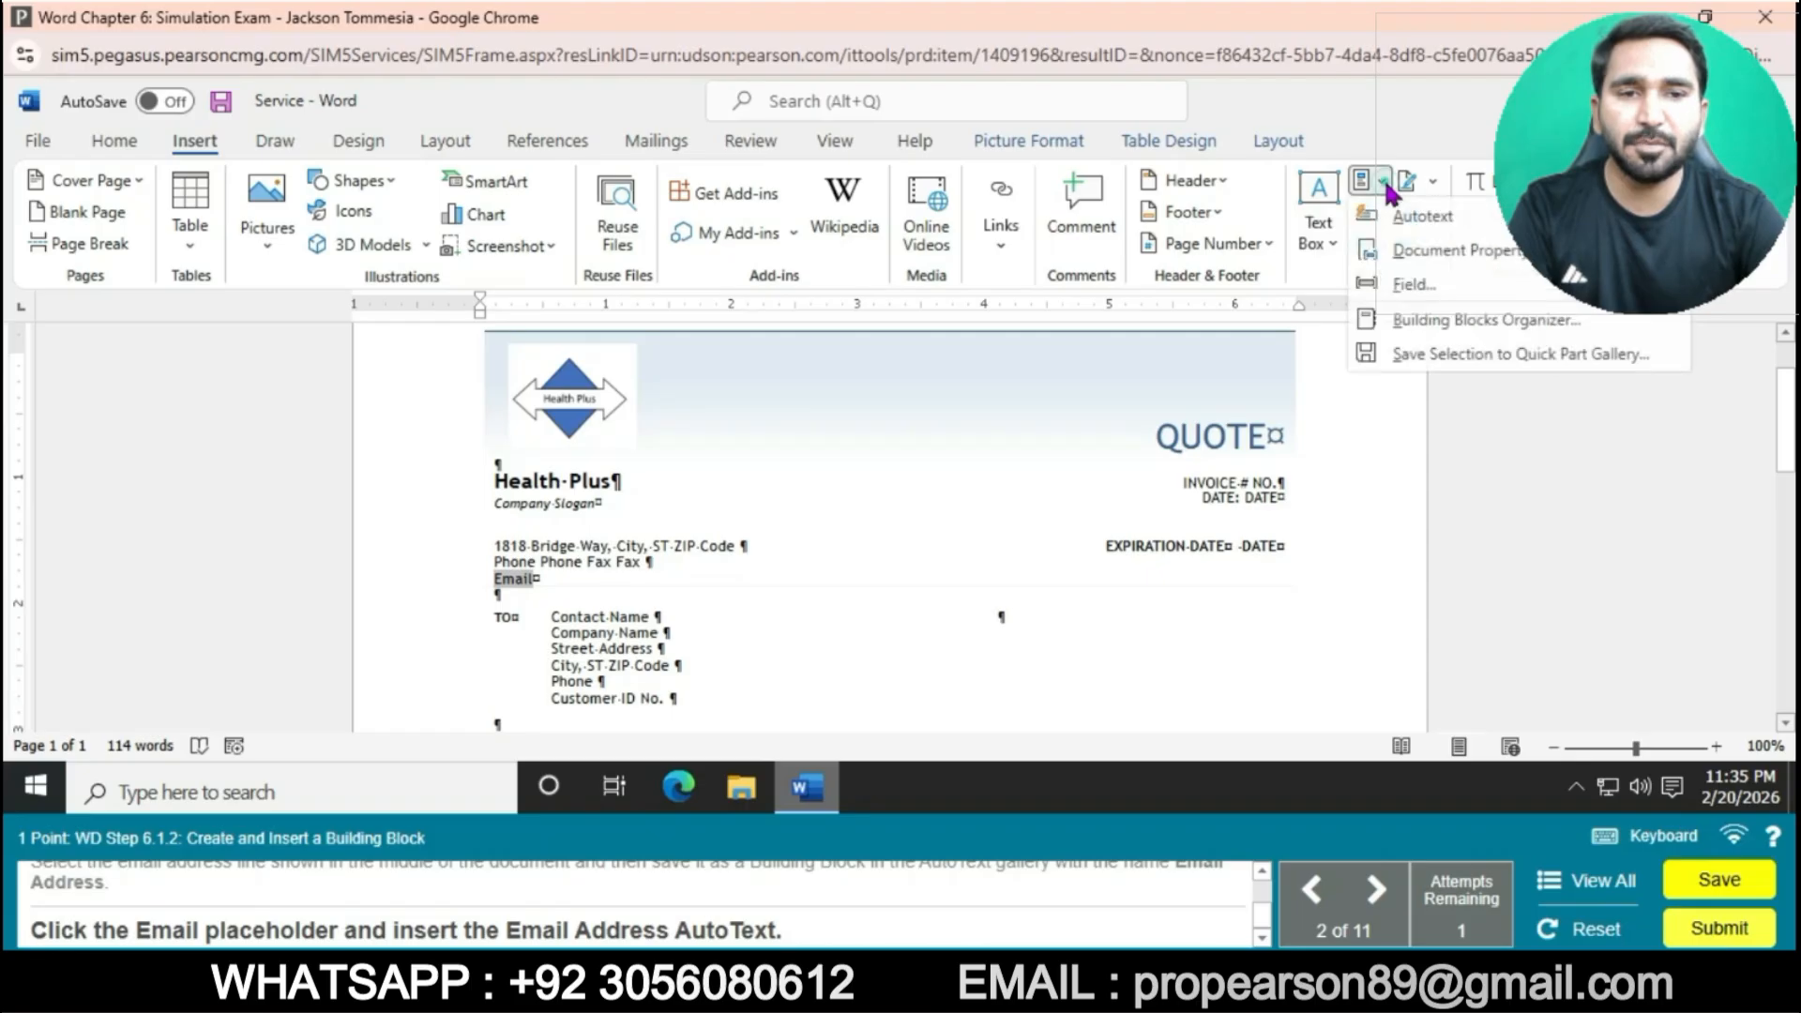
pyautogui.moveTo(1422, 216)
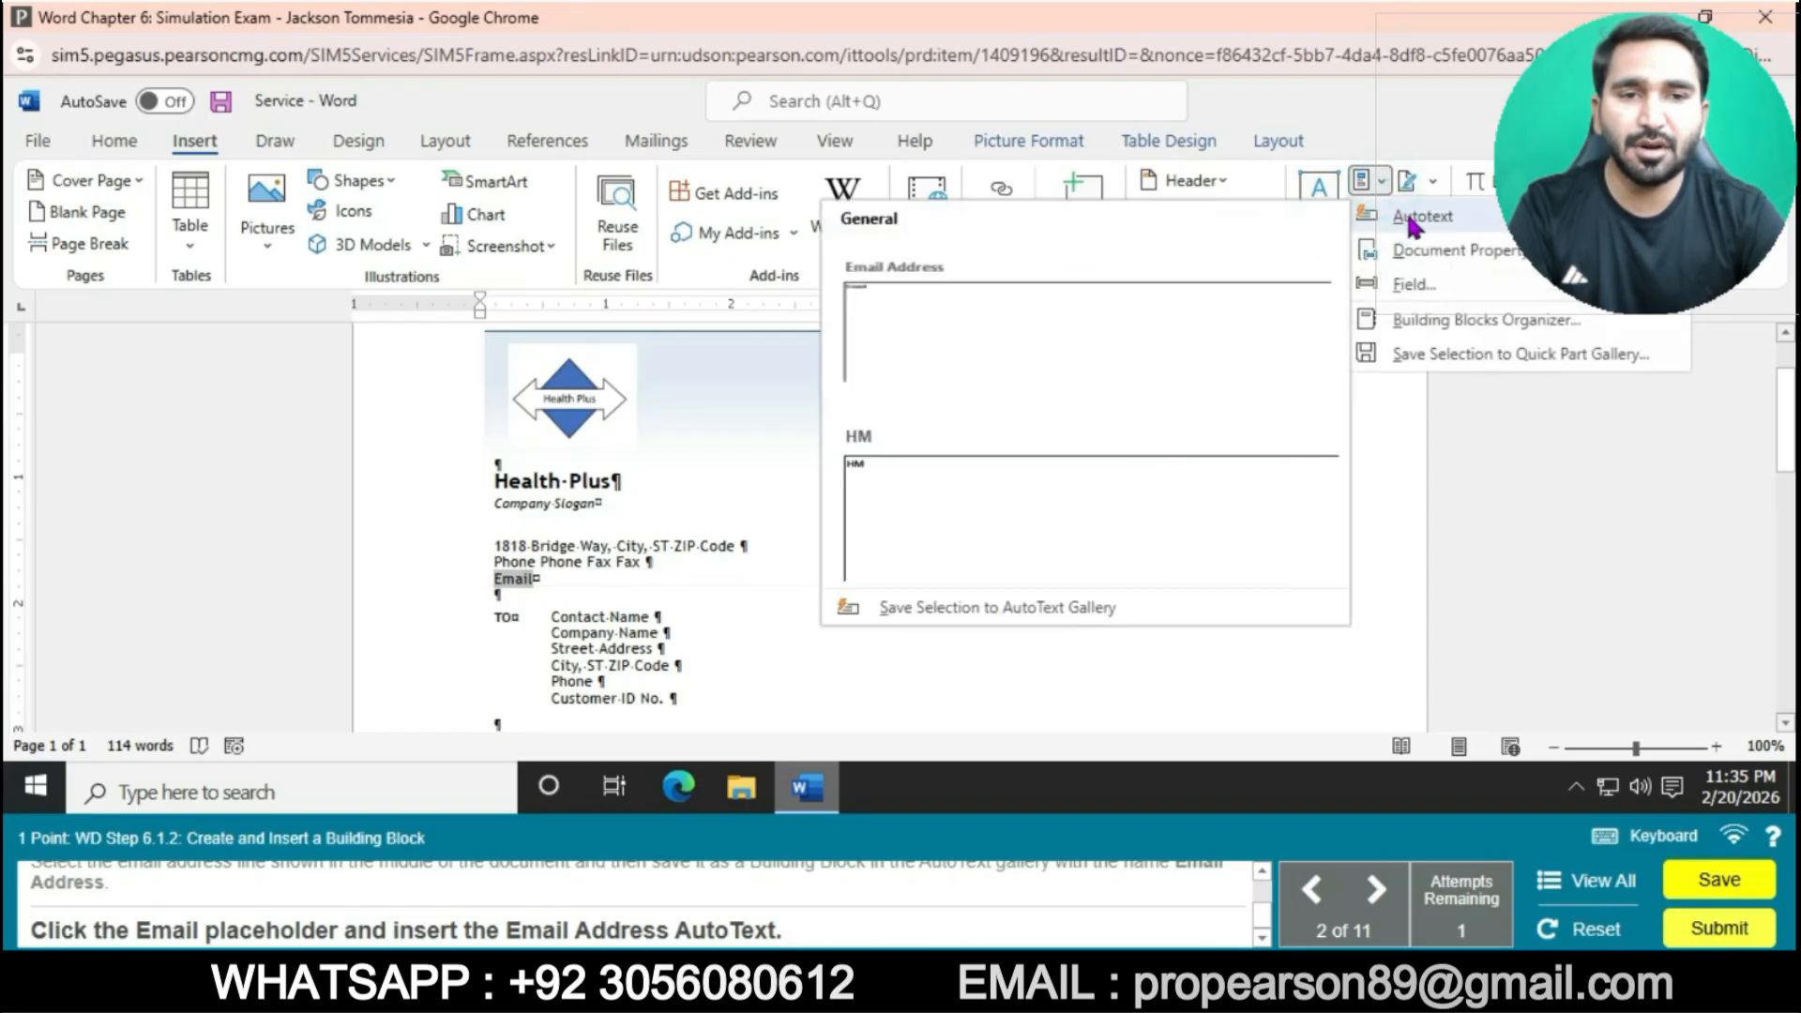
pyautogui.click(1183, 261)
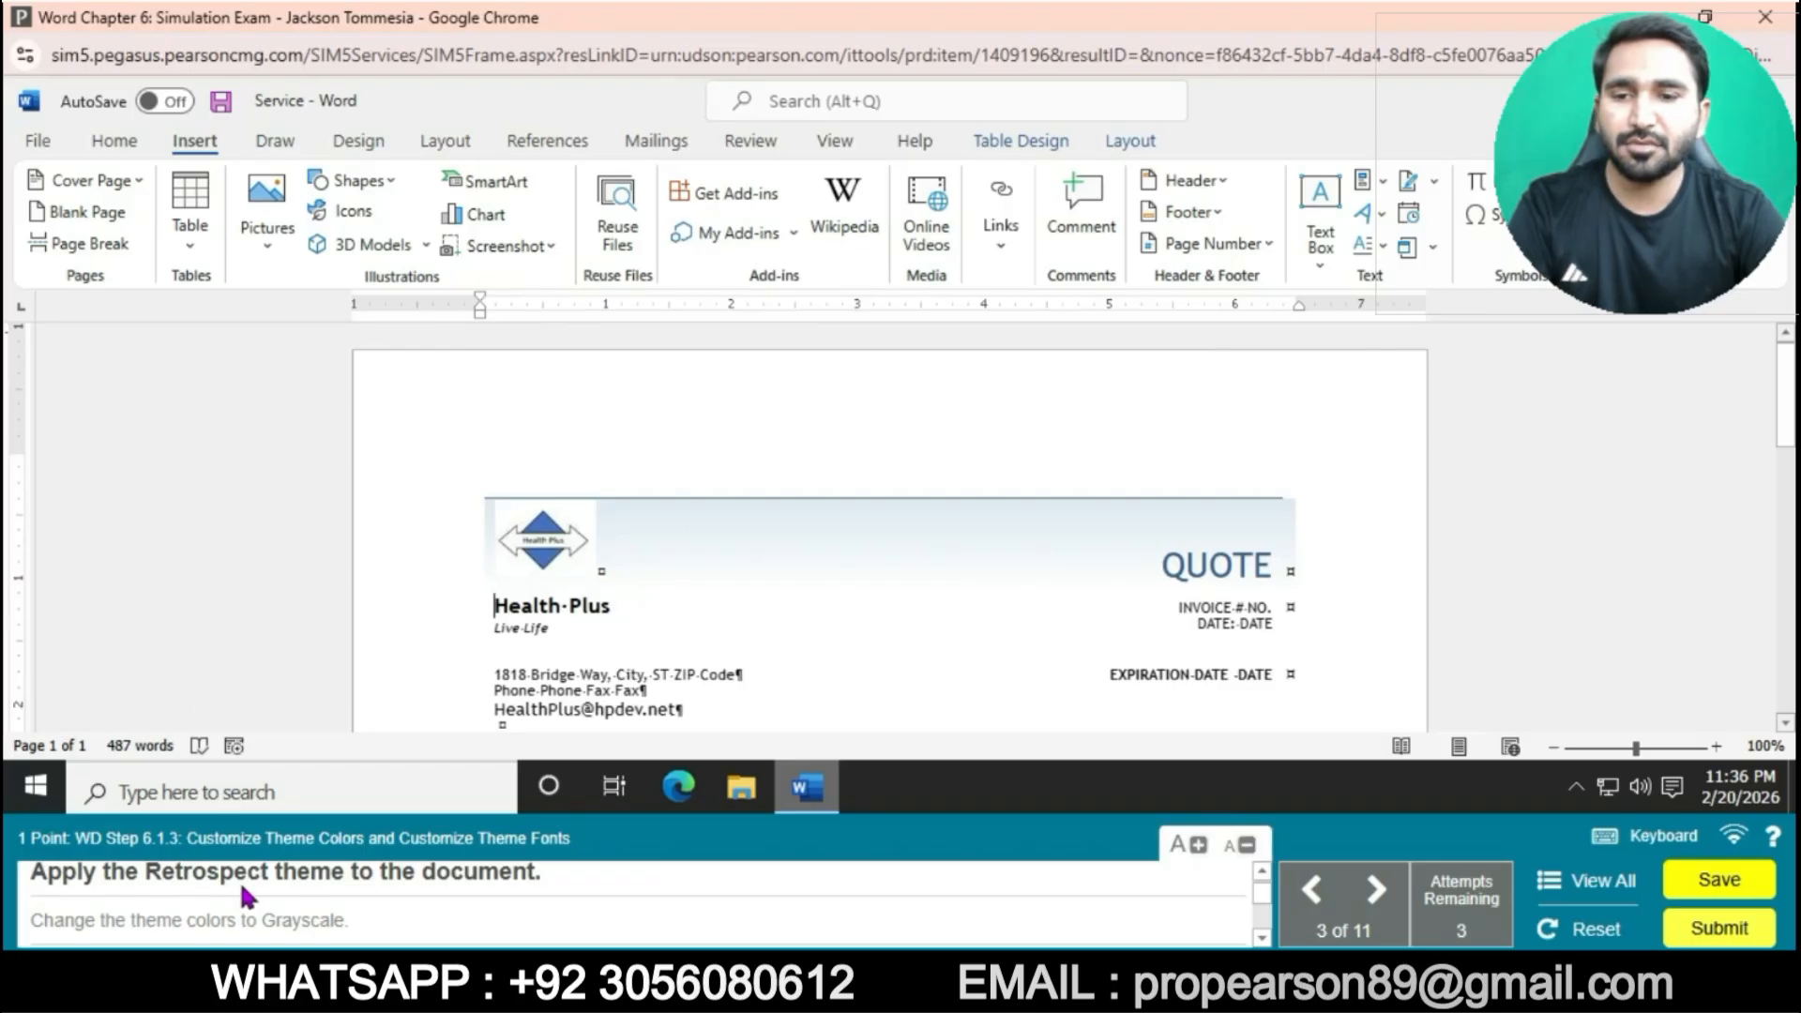
# - Apply the Retrospect theme to the document and change the theme colors to Grayscale
pyautogui.click(348, 143)
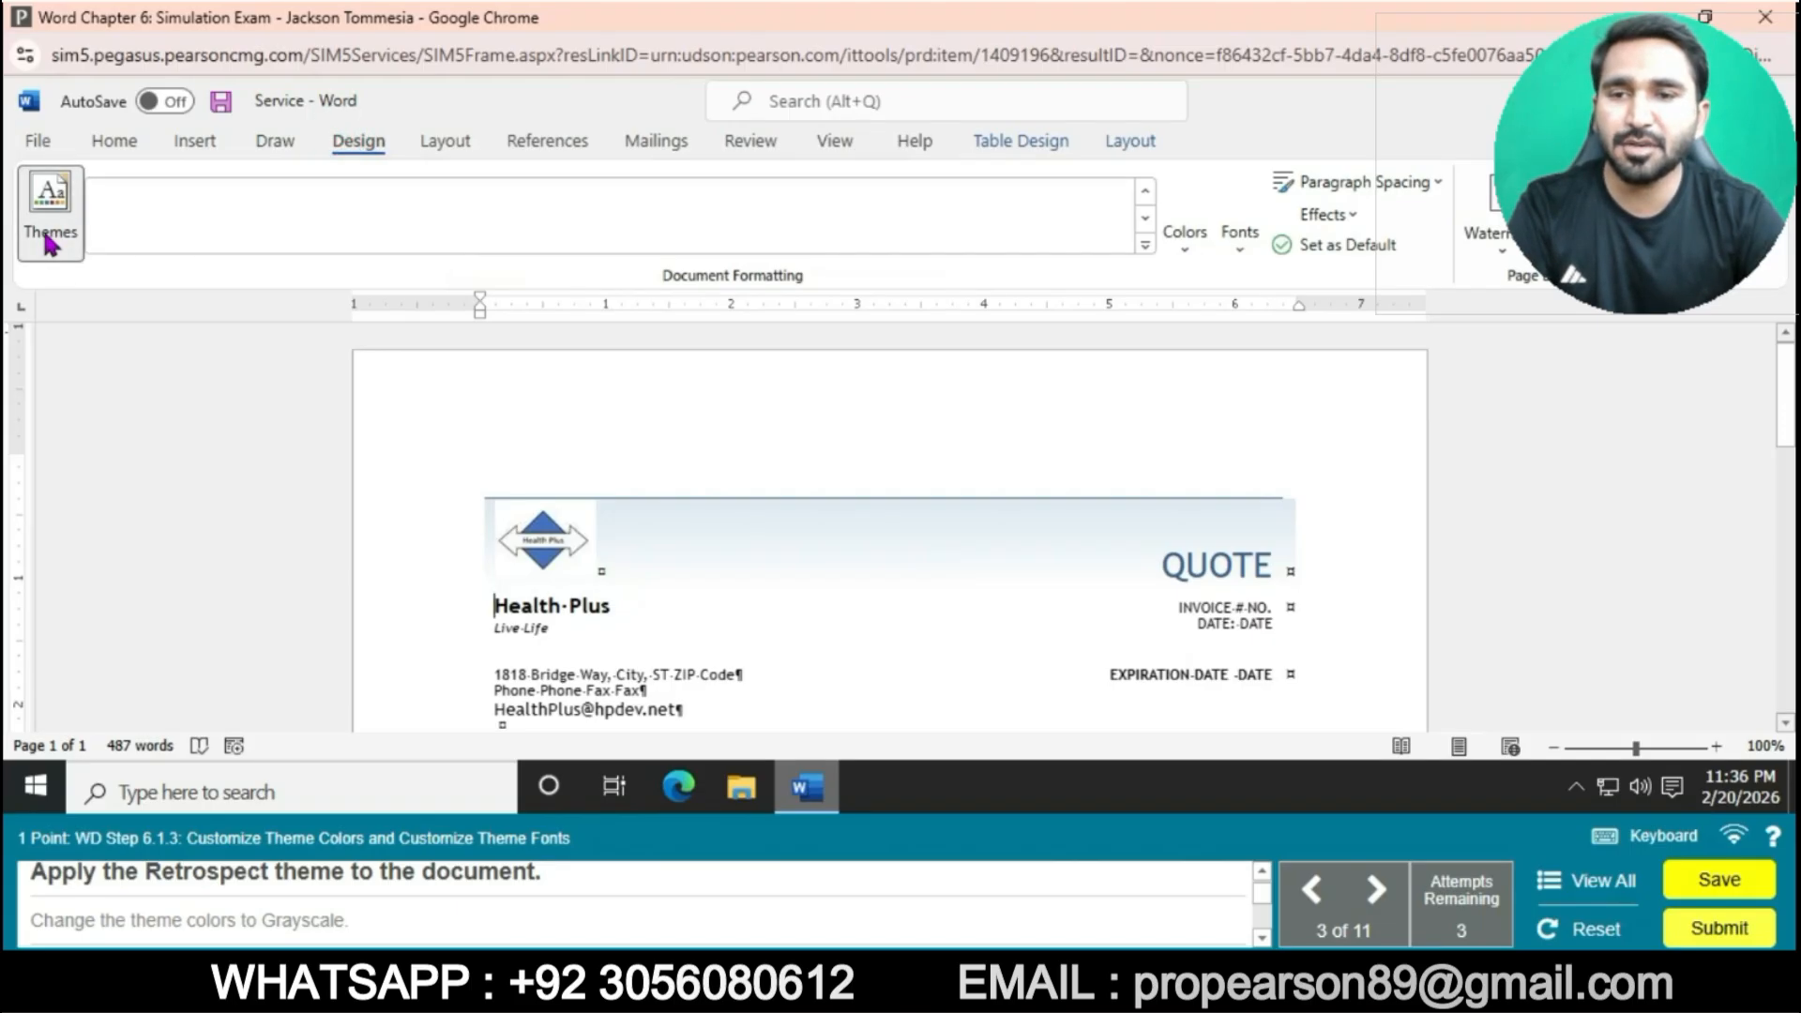
pyautogui.click(49, 239)
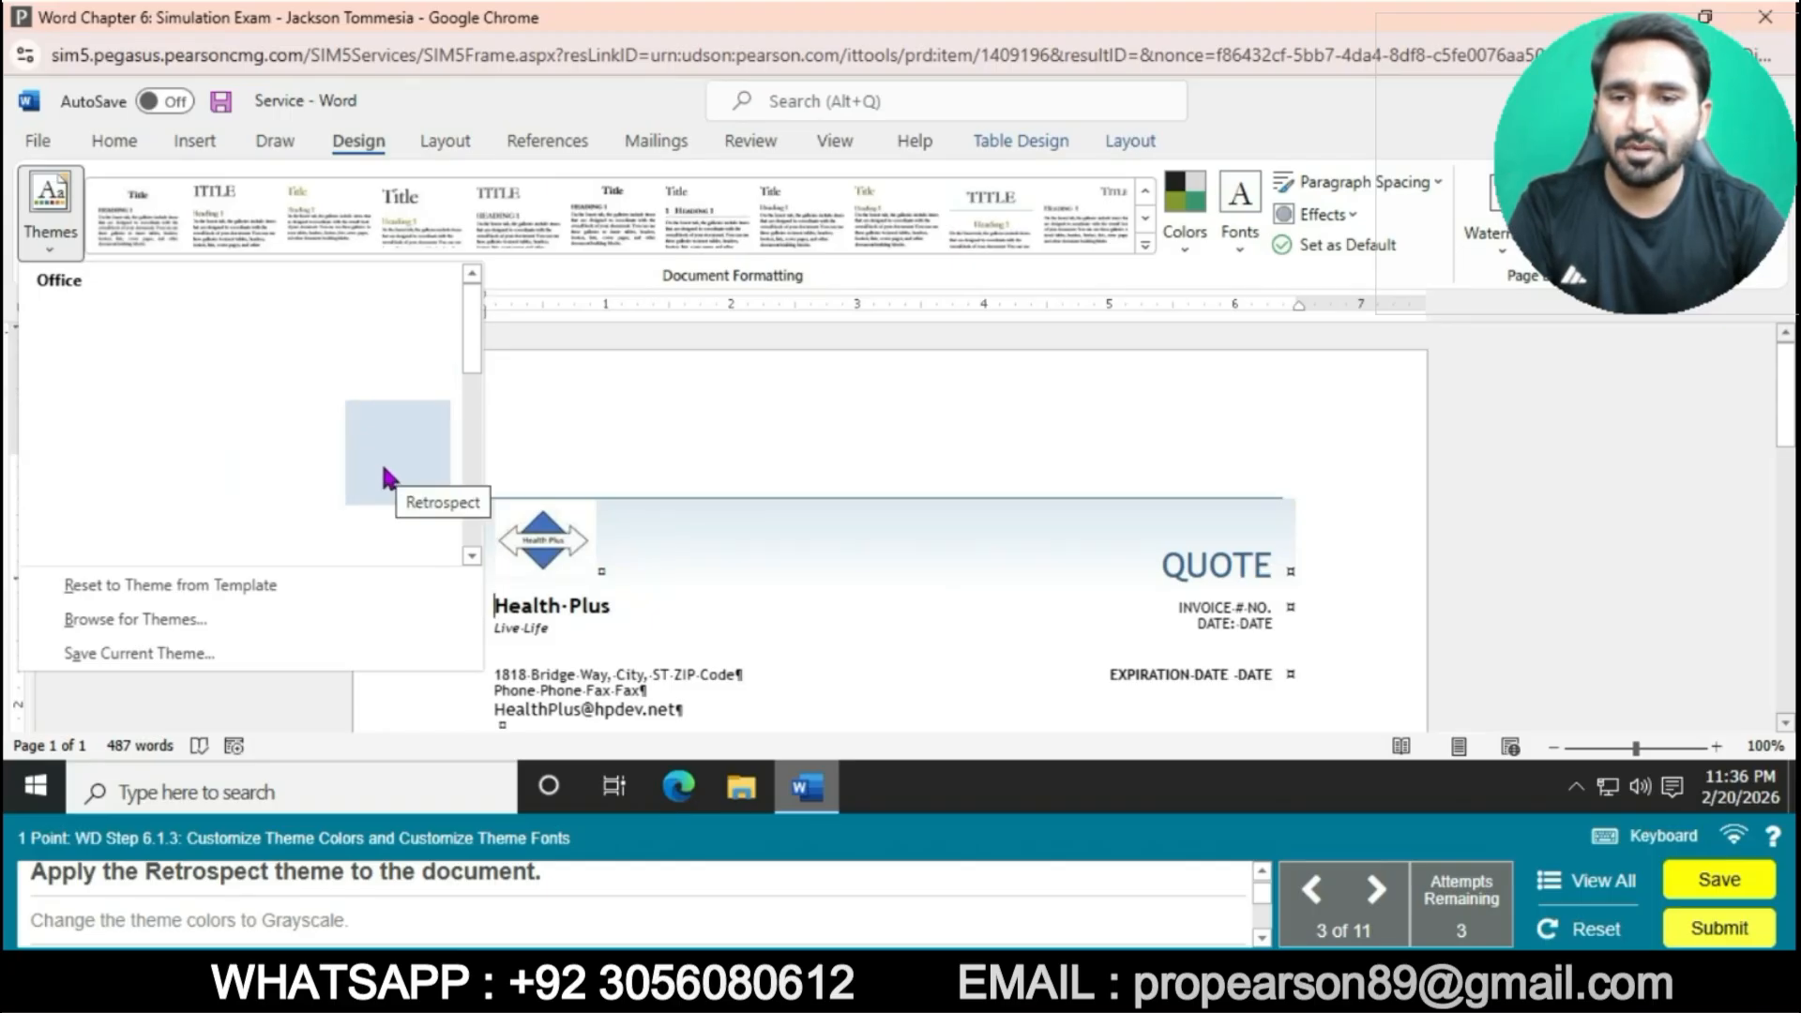
pyautogui.click(383, 467)
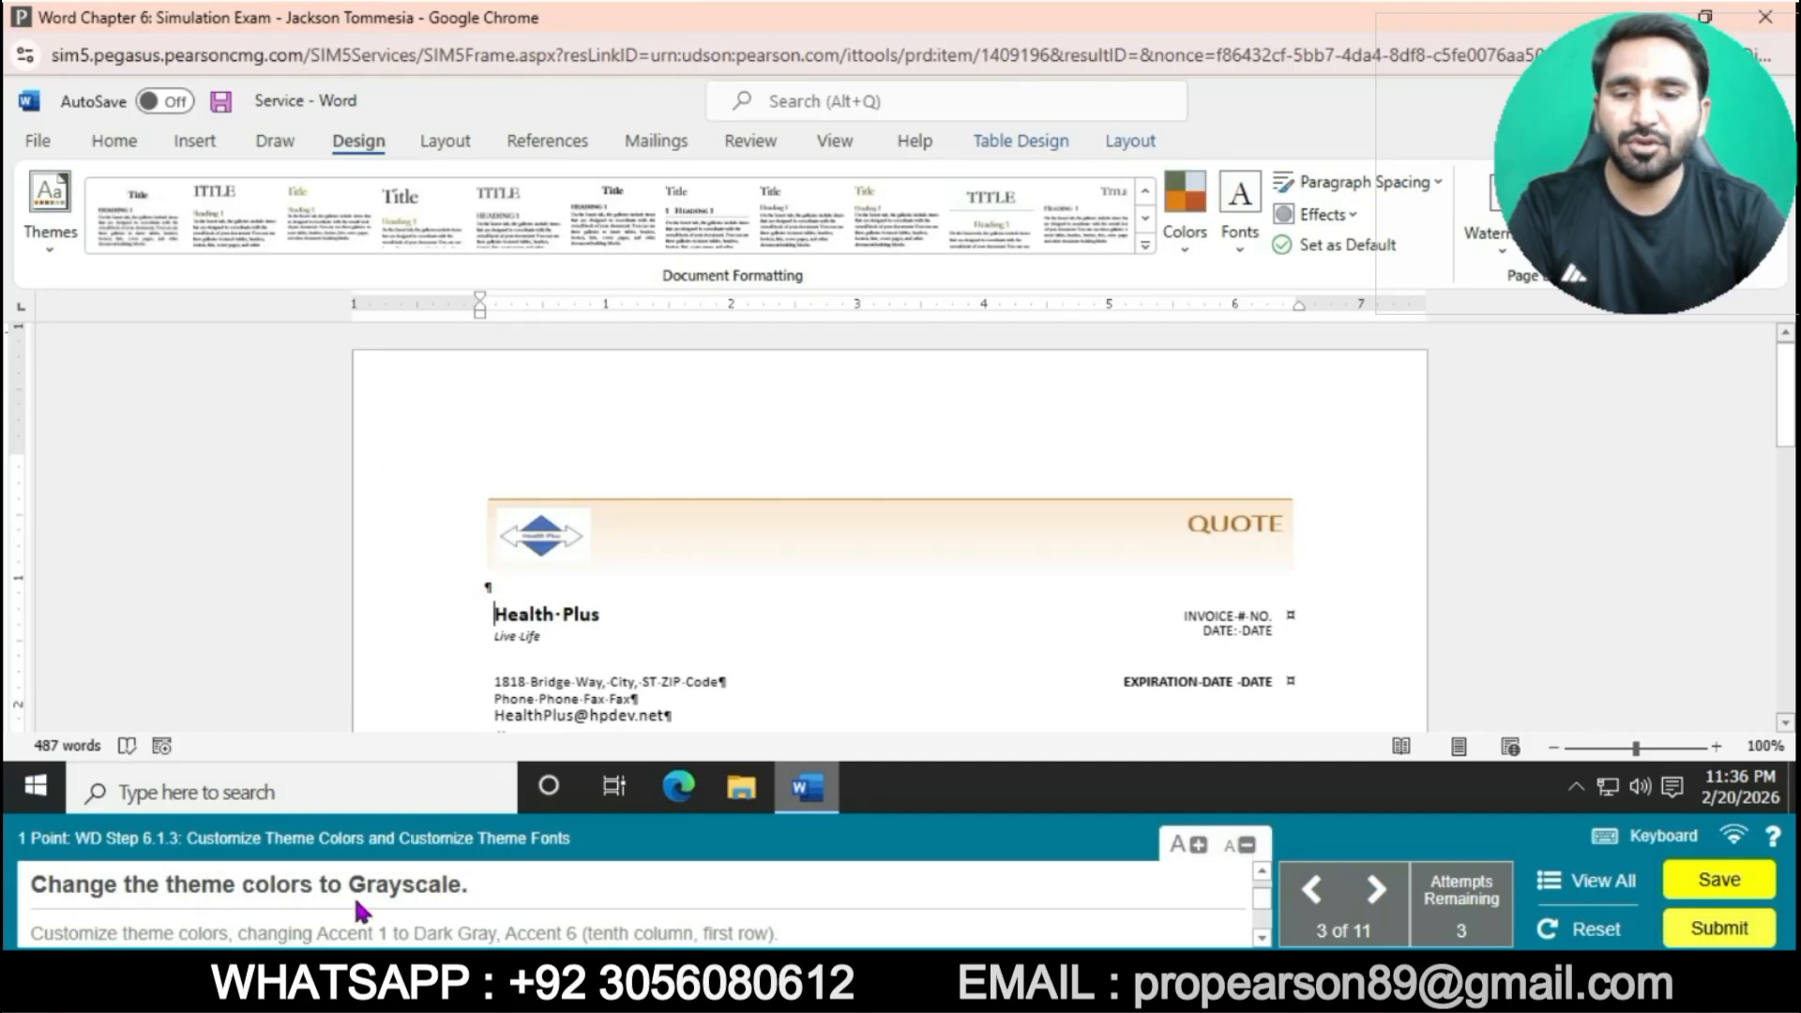
pyautogui.click(1179, 245)
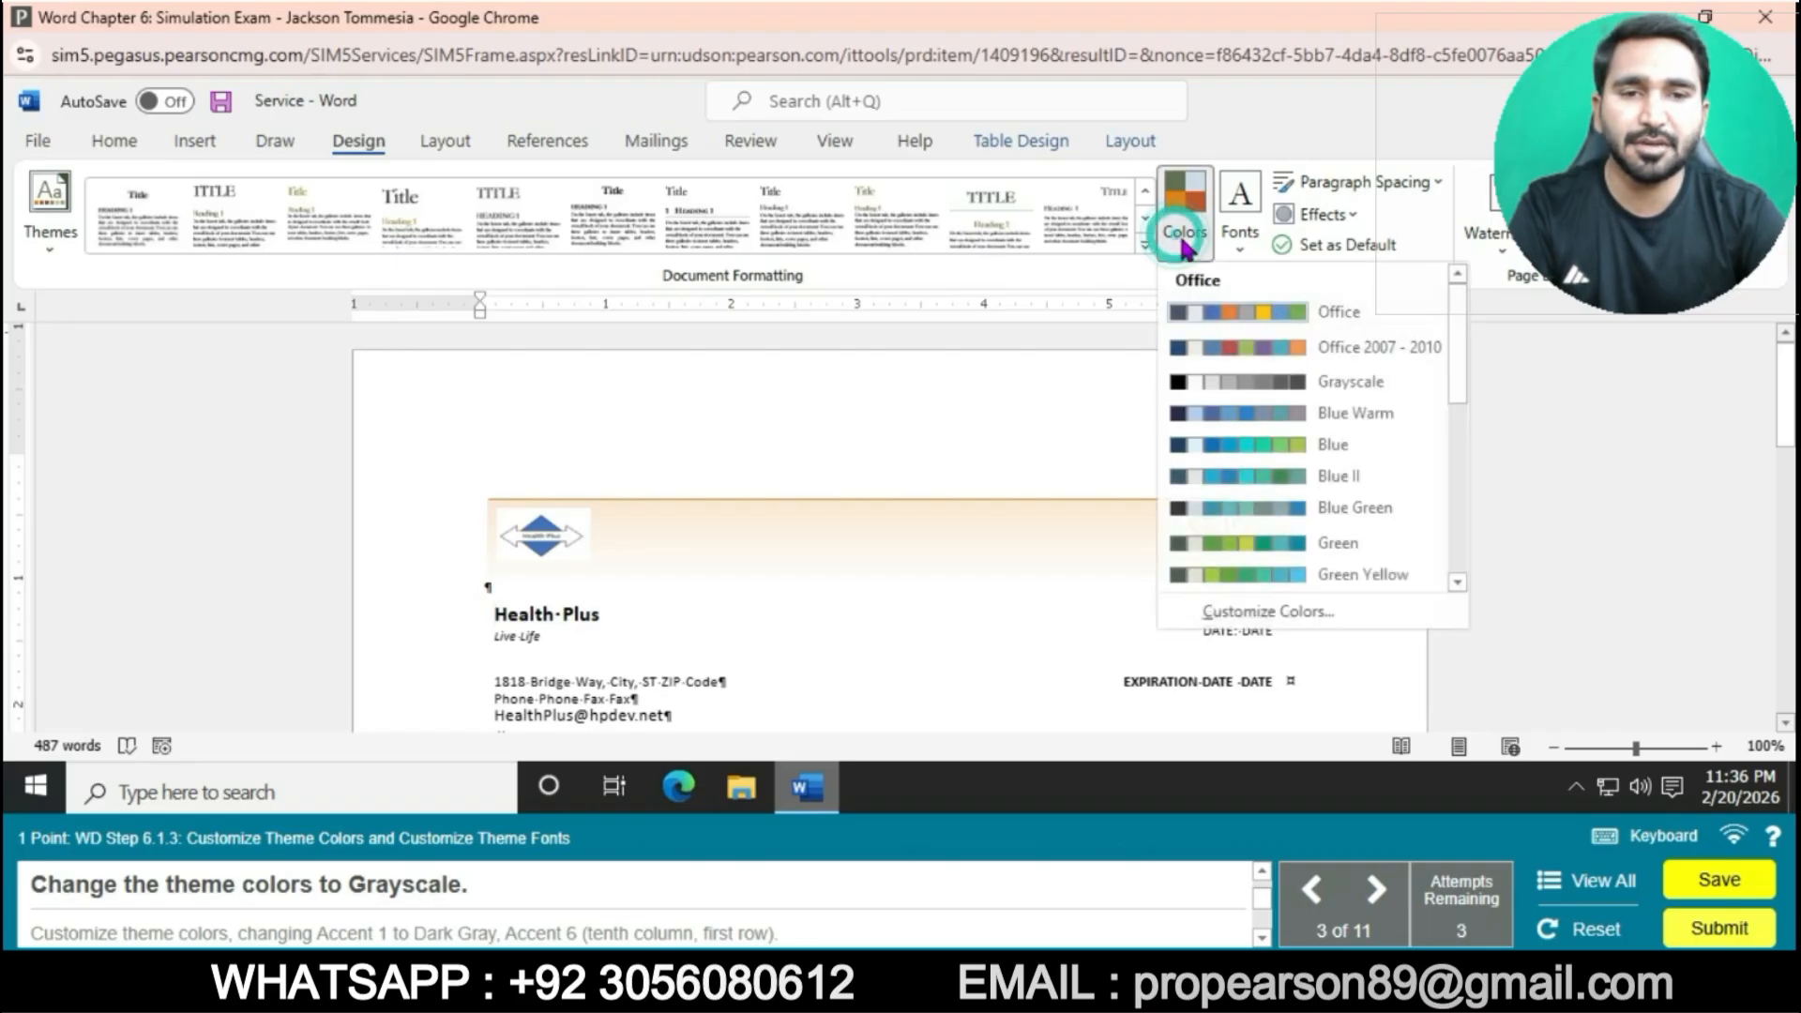
pyautogui.click(1349, 392)
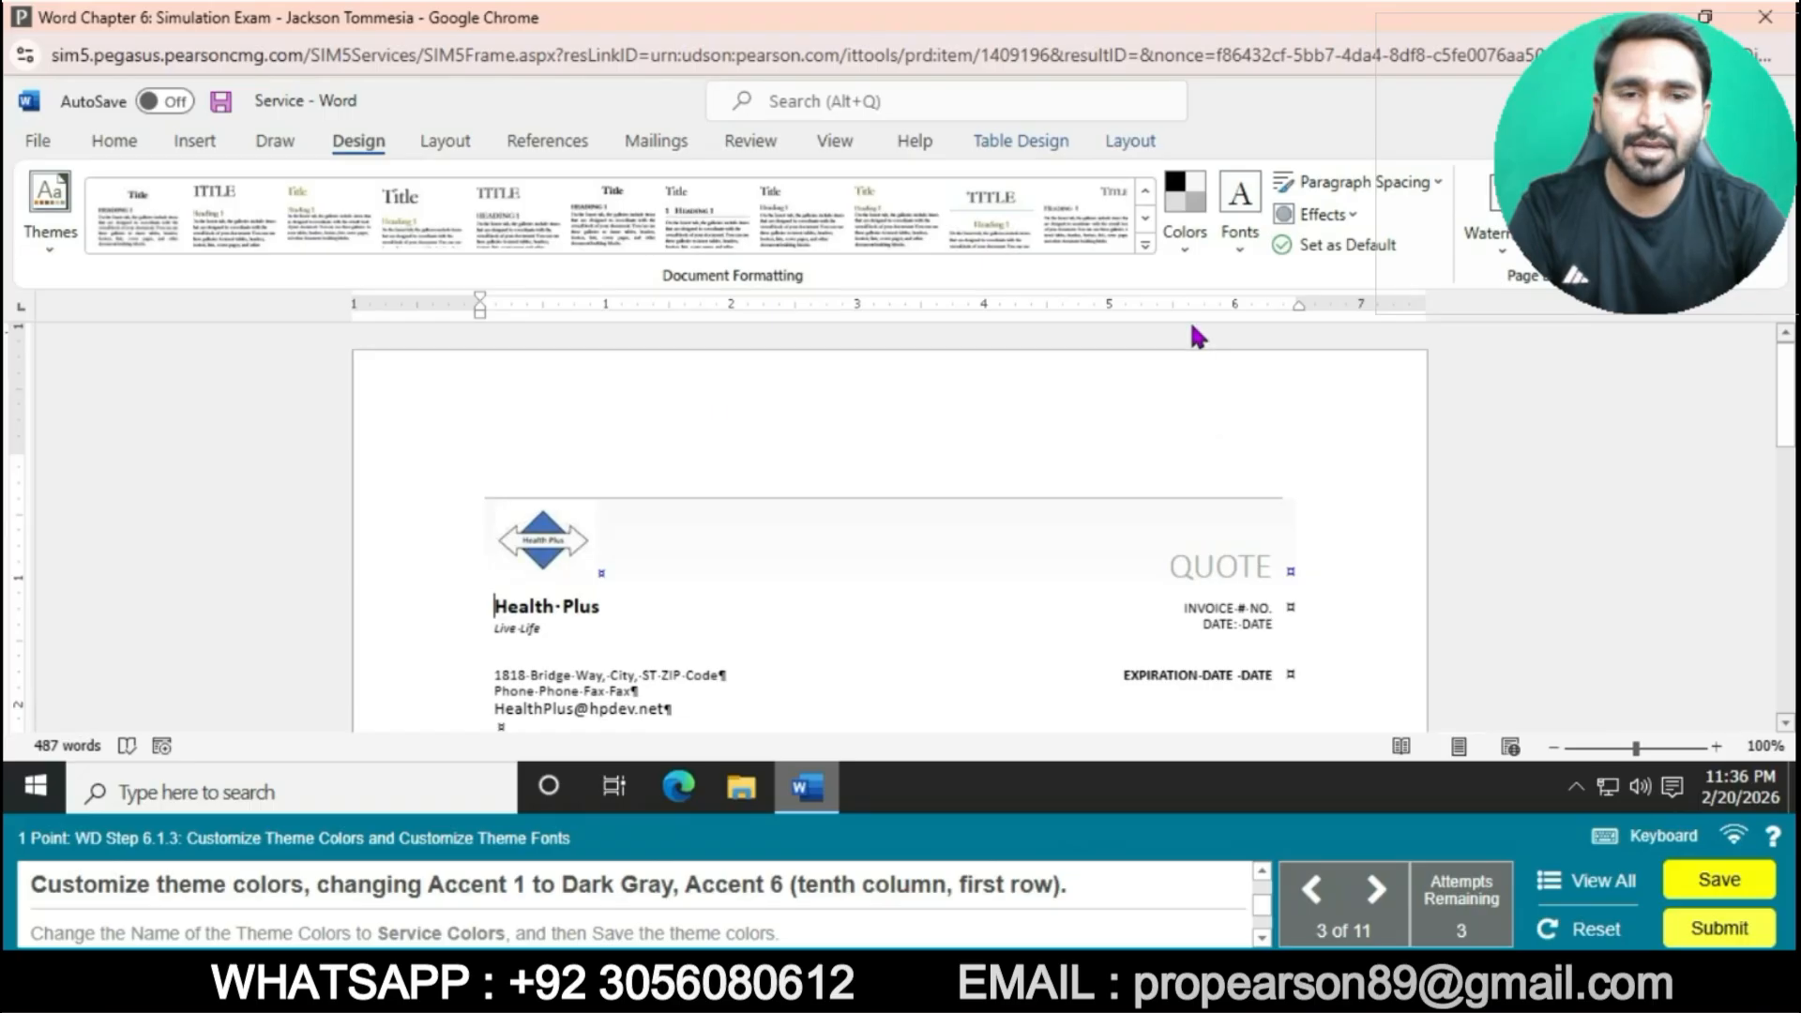
# - Create a custom theme color set with Accent 1 changed to Dark Gray, Accent 6 from the first row of theme colors
pyautogui.click(1184, 246)
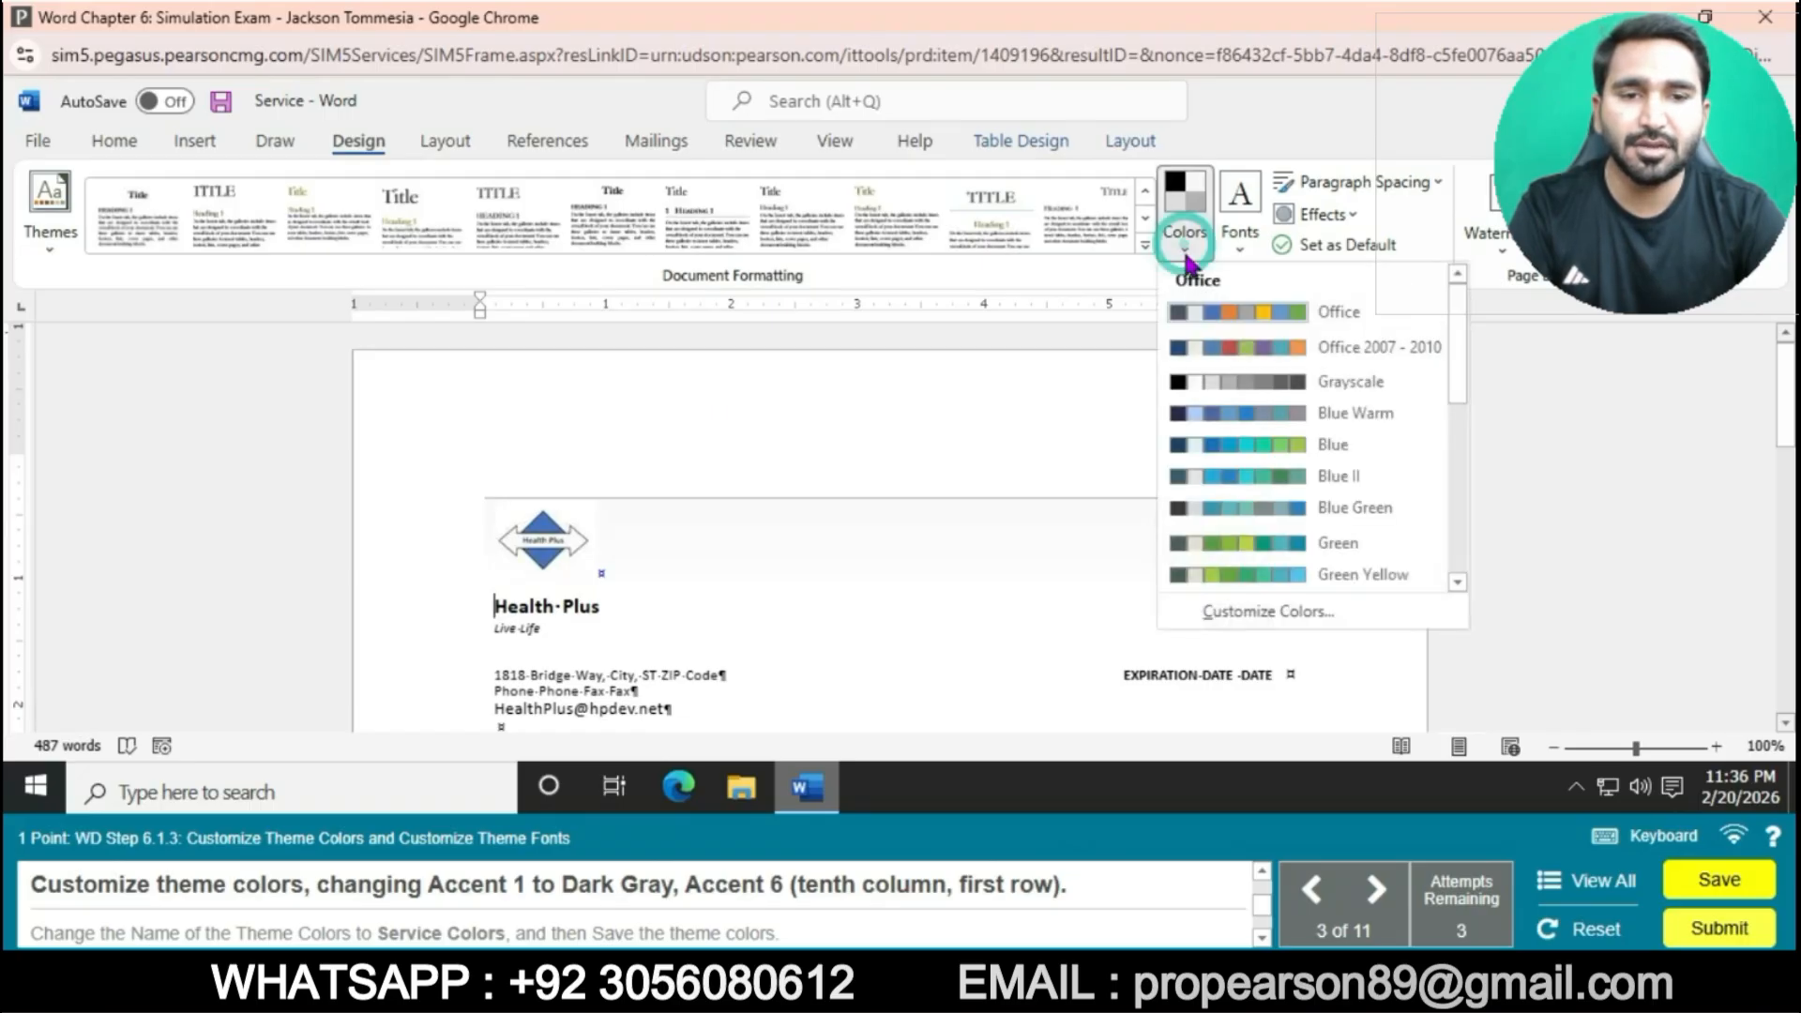
pyautogui.click(1247, 615)
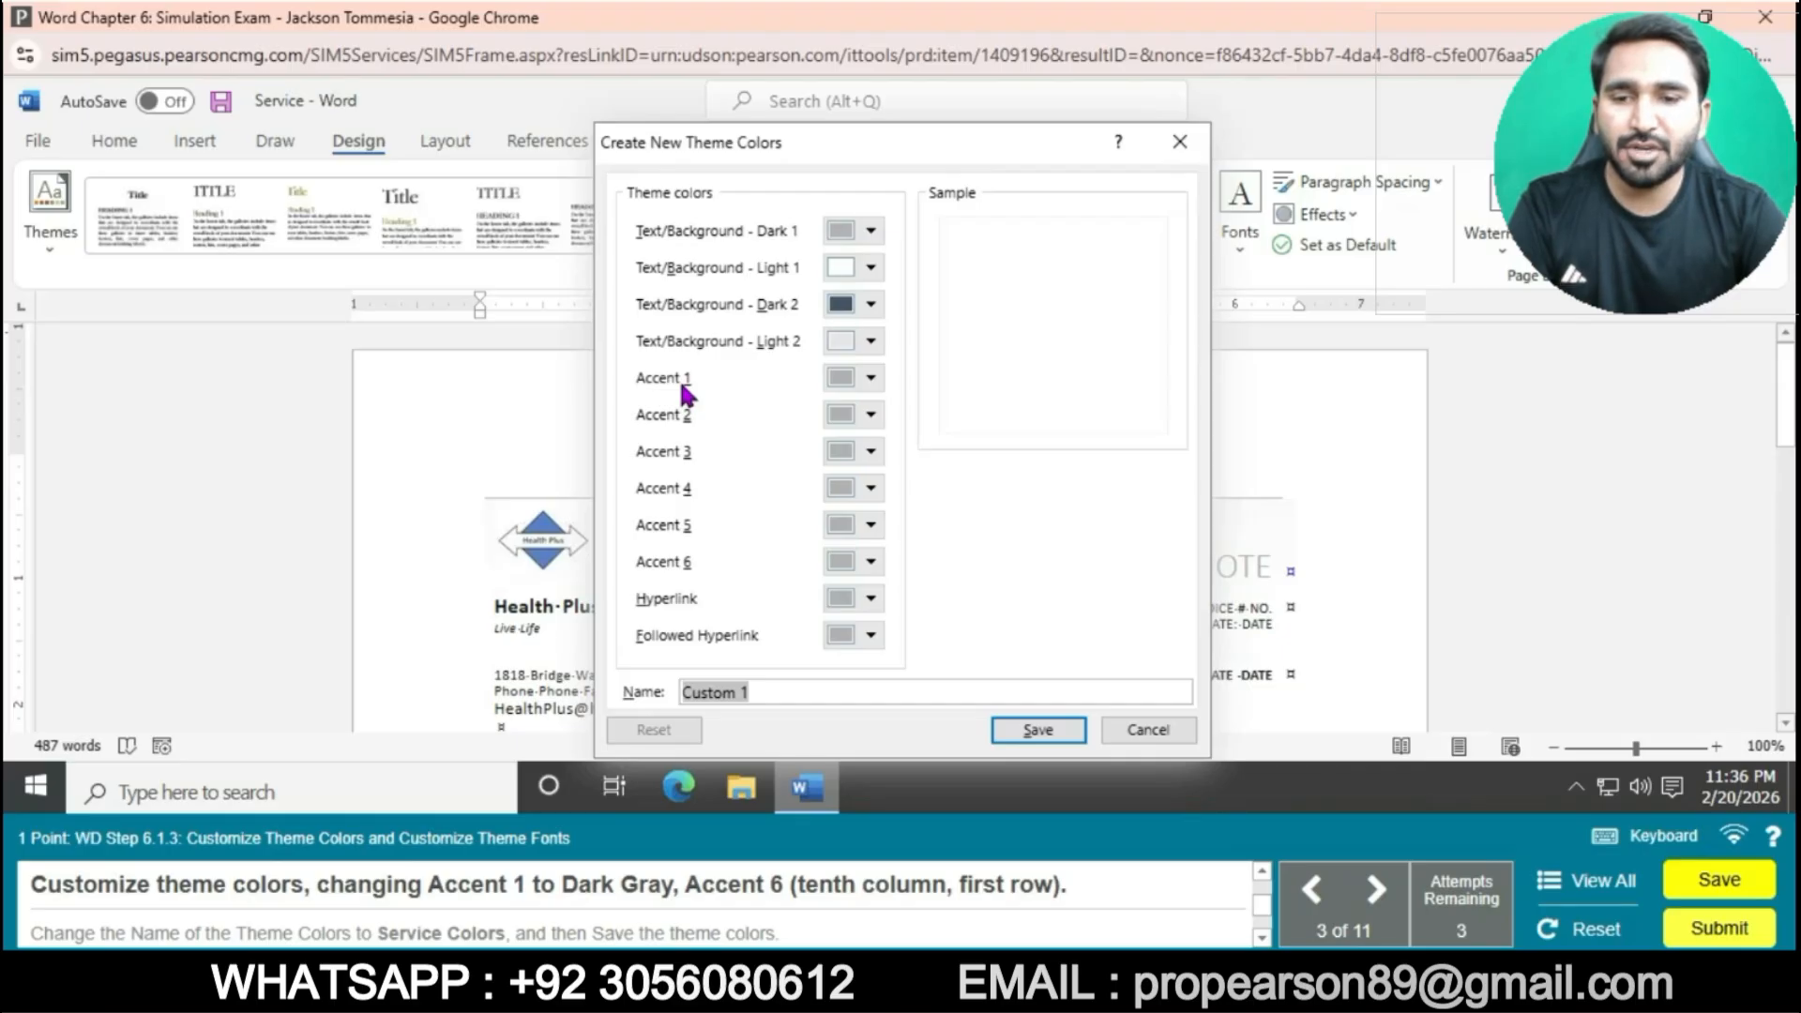
pyautogui.click(880, 382)
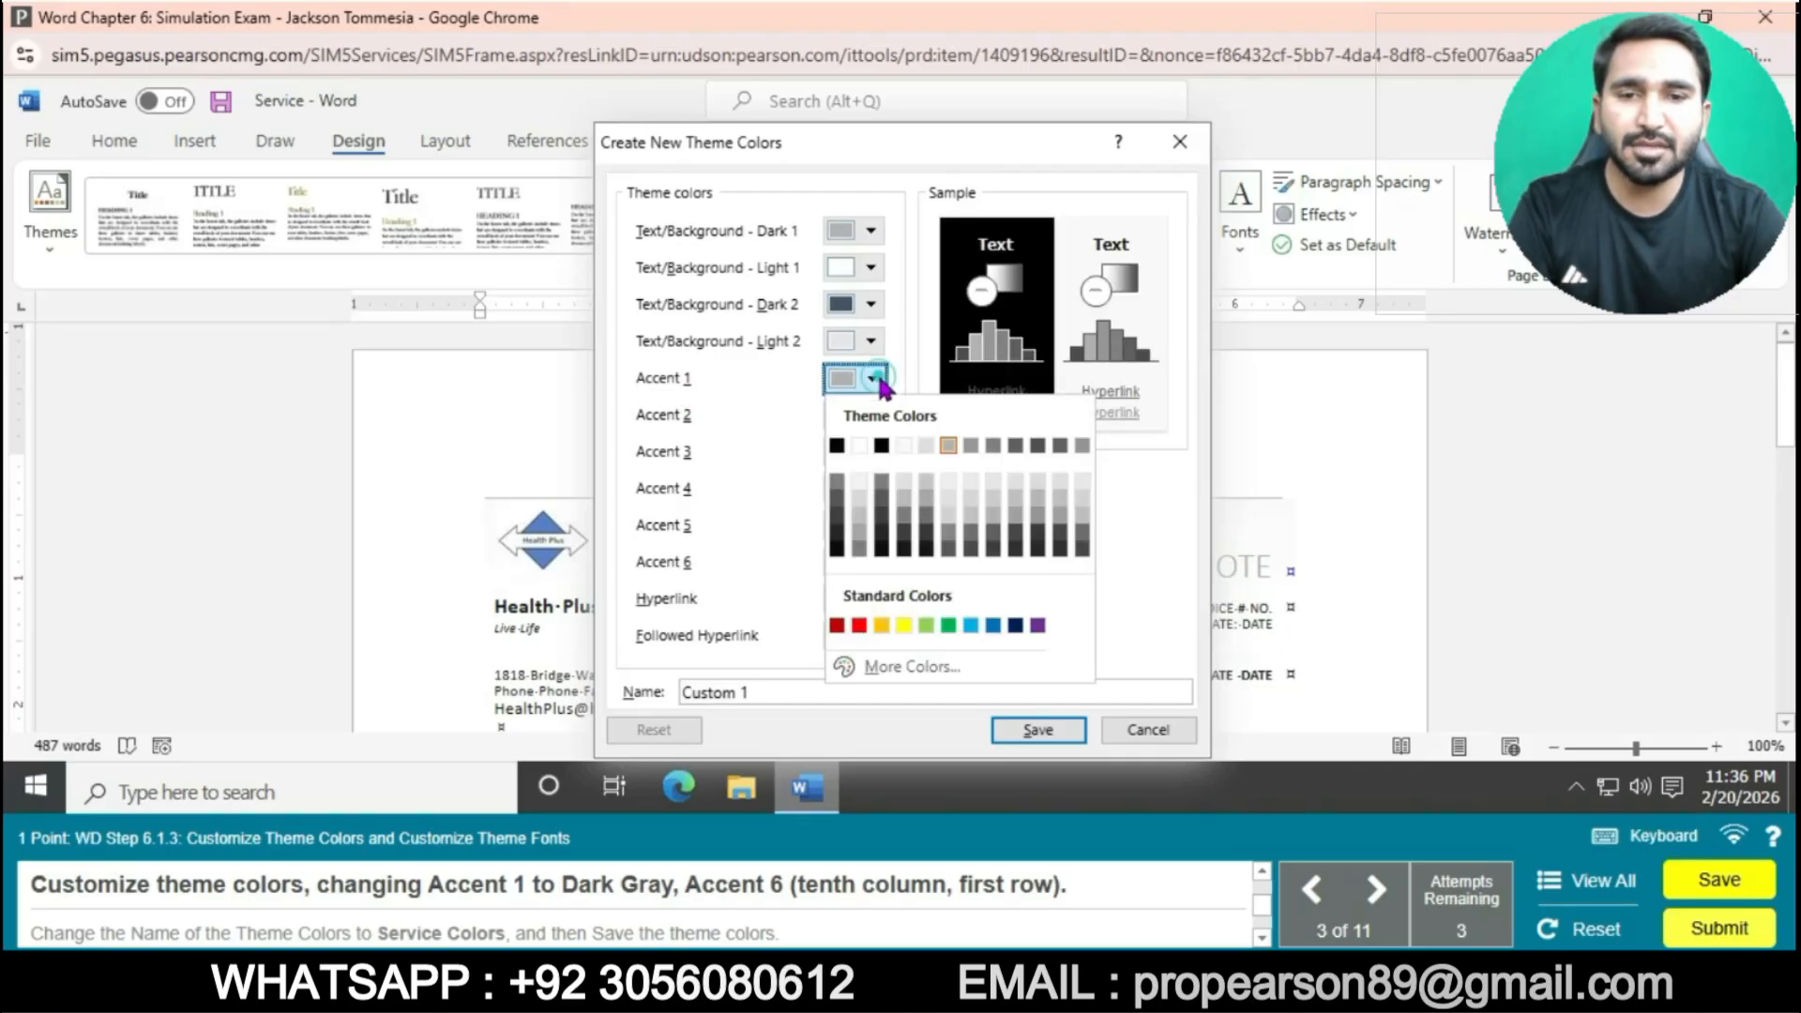
pyautogui.click(1037, 447)
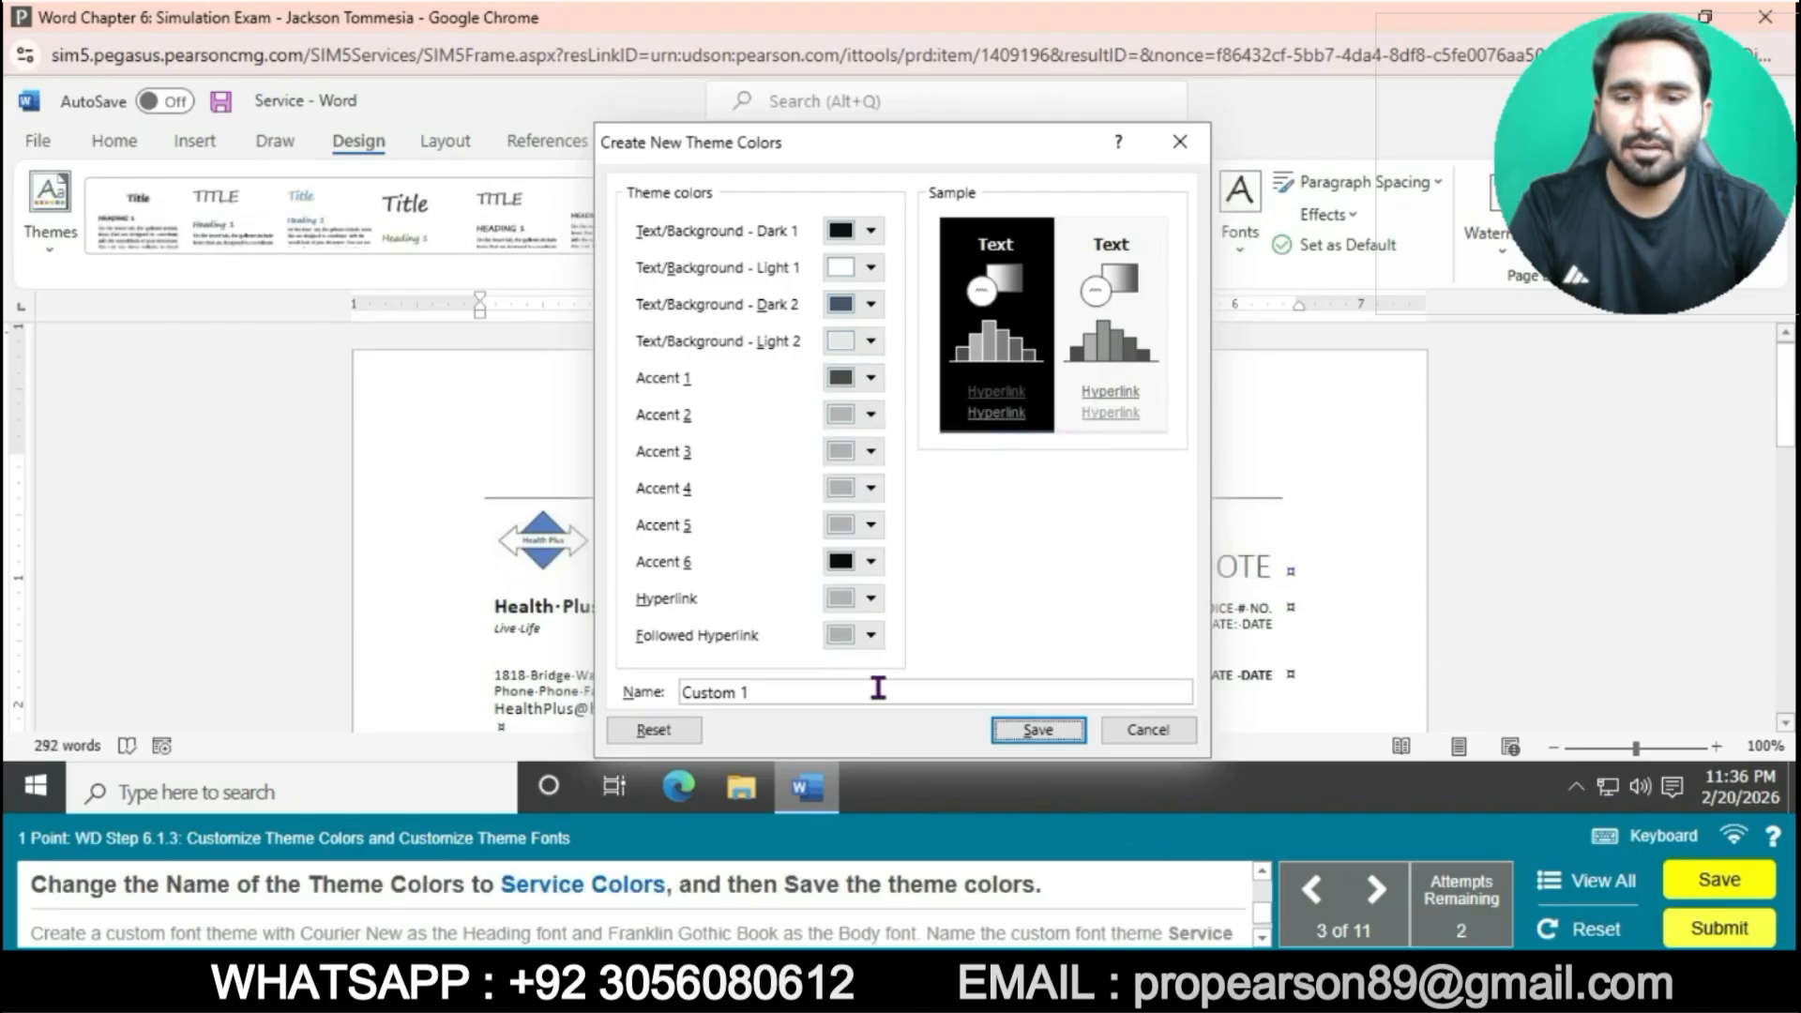
# - Name the custom theme color set "Service Colors" and save it
pyautogui.click(828, 691)
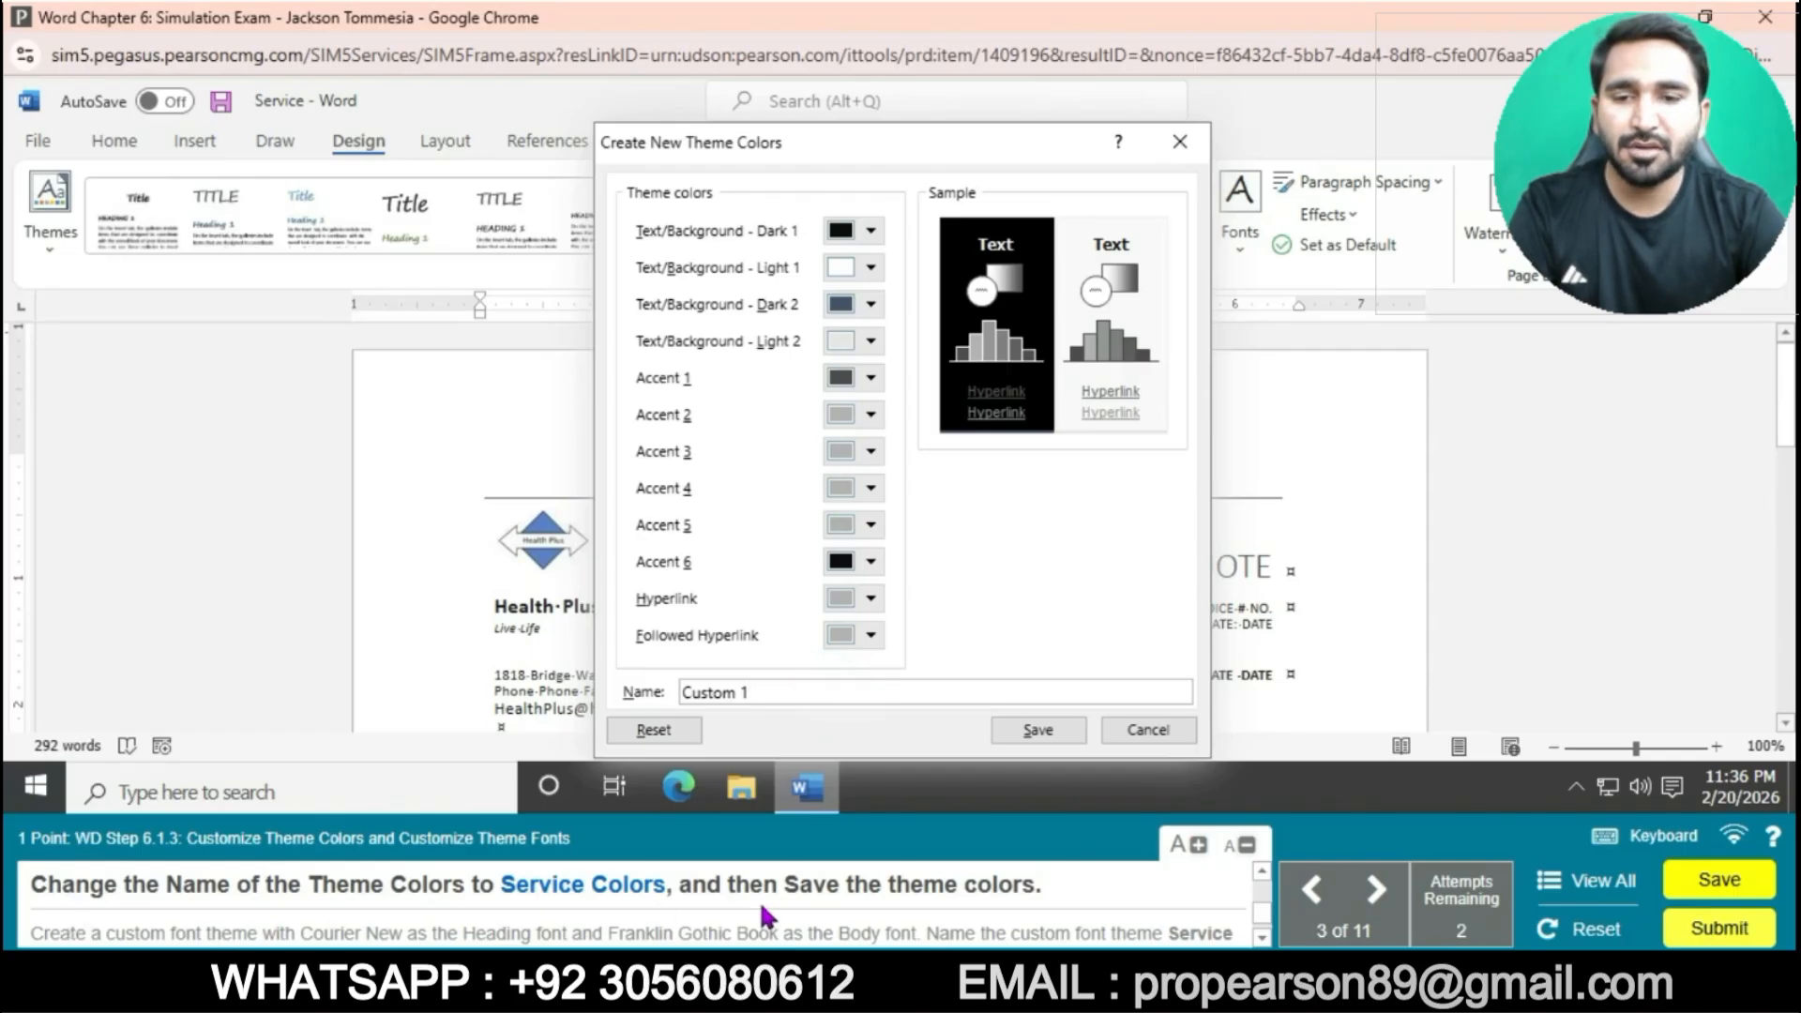
pyautogui.press('BackSpace')
pyautogui.press('BackSpace')
pyautogui.press('BackSpace')
pyautogui.press('BackSpace')
pyautogui.press('BackSpace')
pyautogui.press('BackSpace')
pyautogui.press('BackSpace')
pyautogui.press('BackSpace')
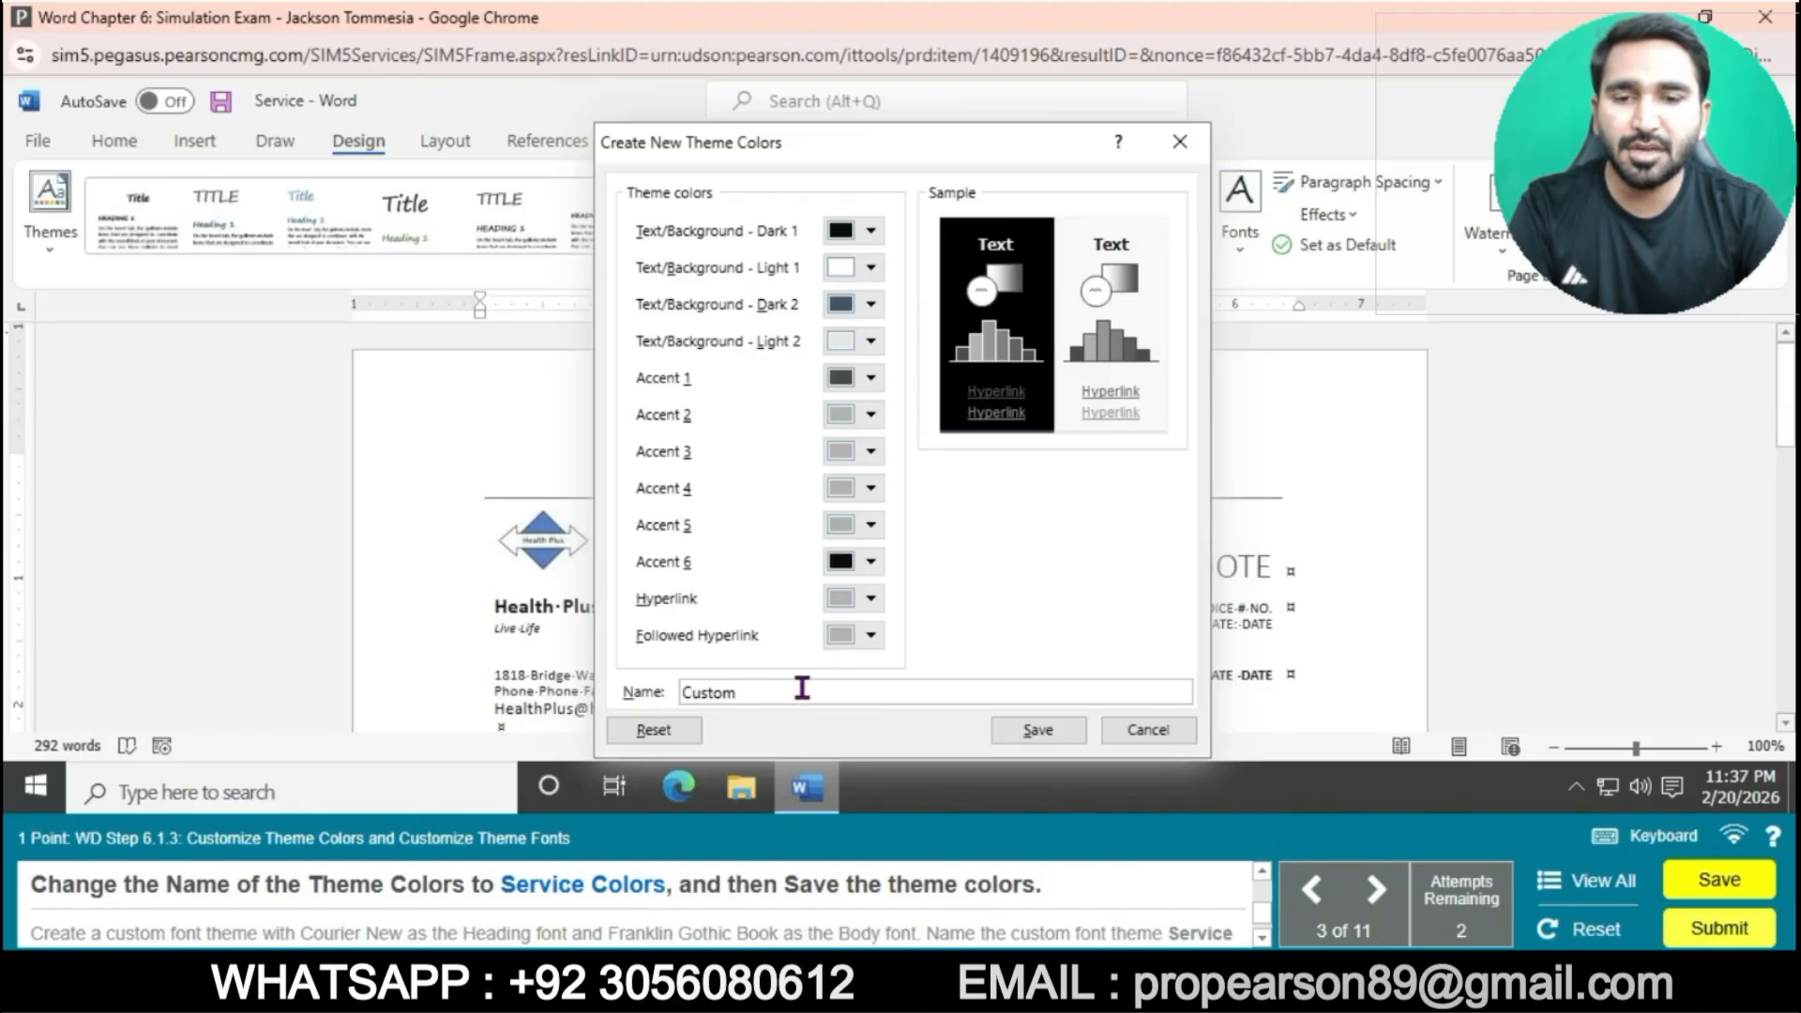
pyautogui.write('S')
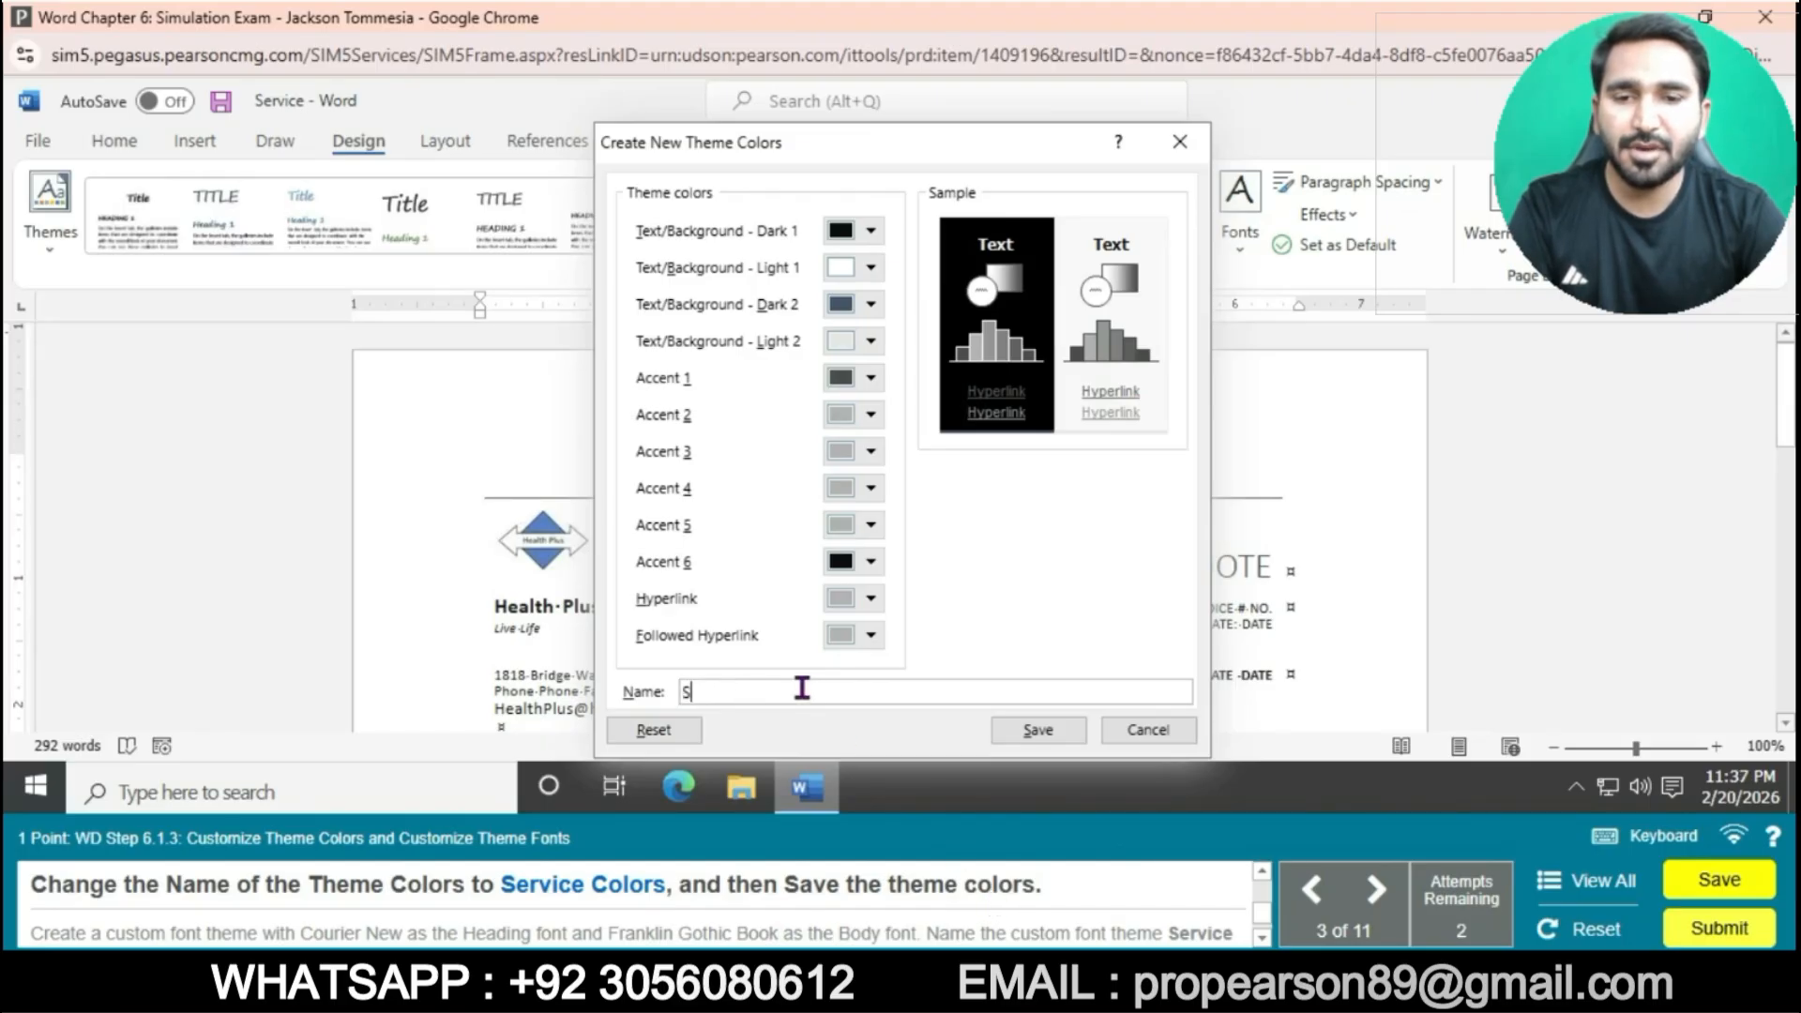
pyautogui.write('ervic')
pyautogui.write('e ')
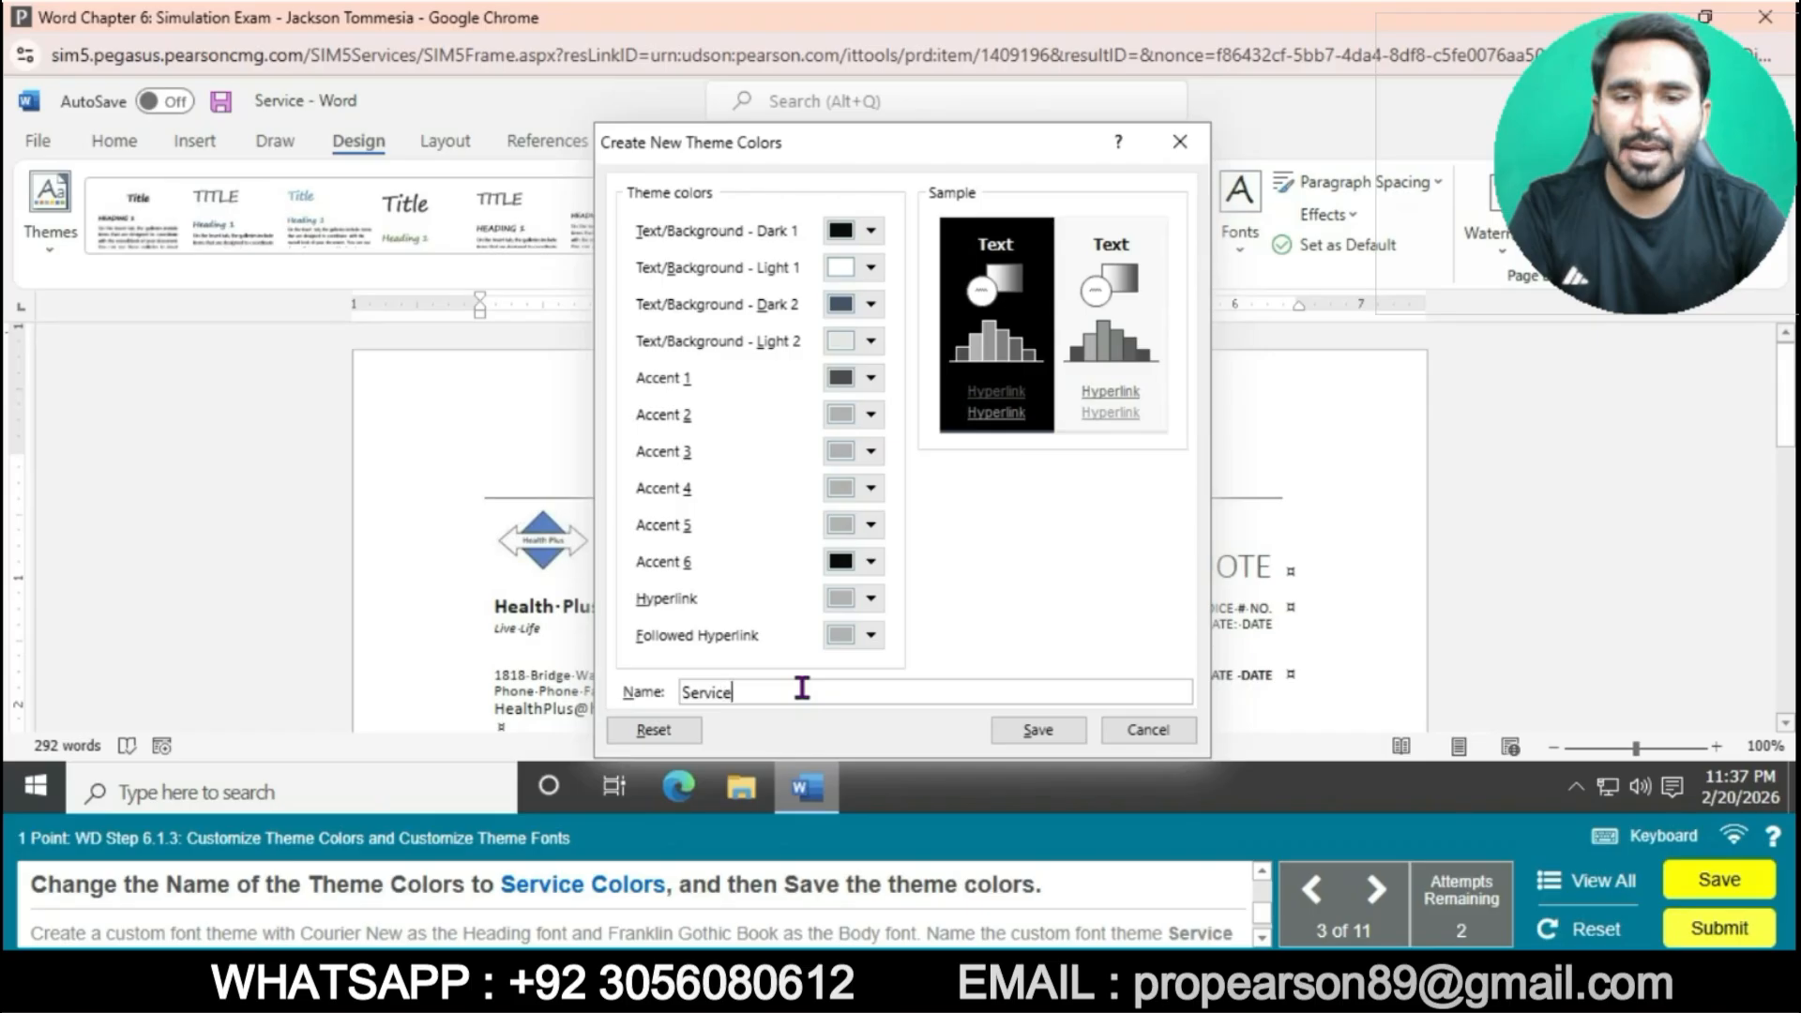
pyautogui.write('C')
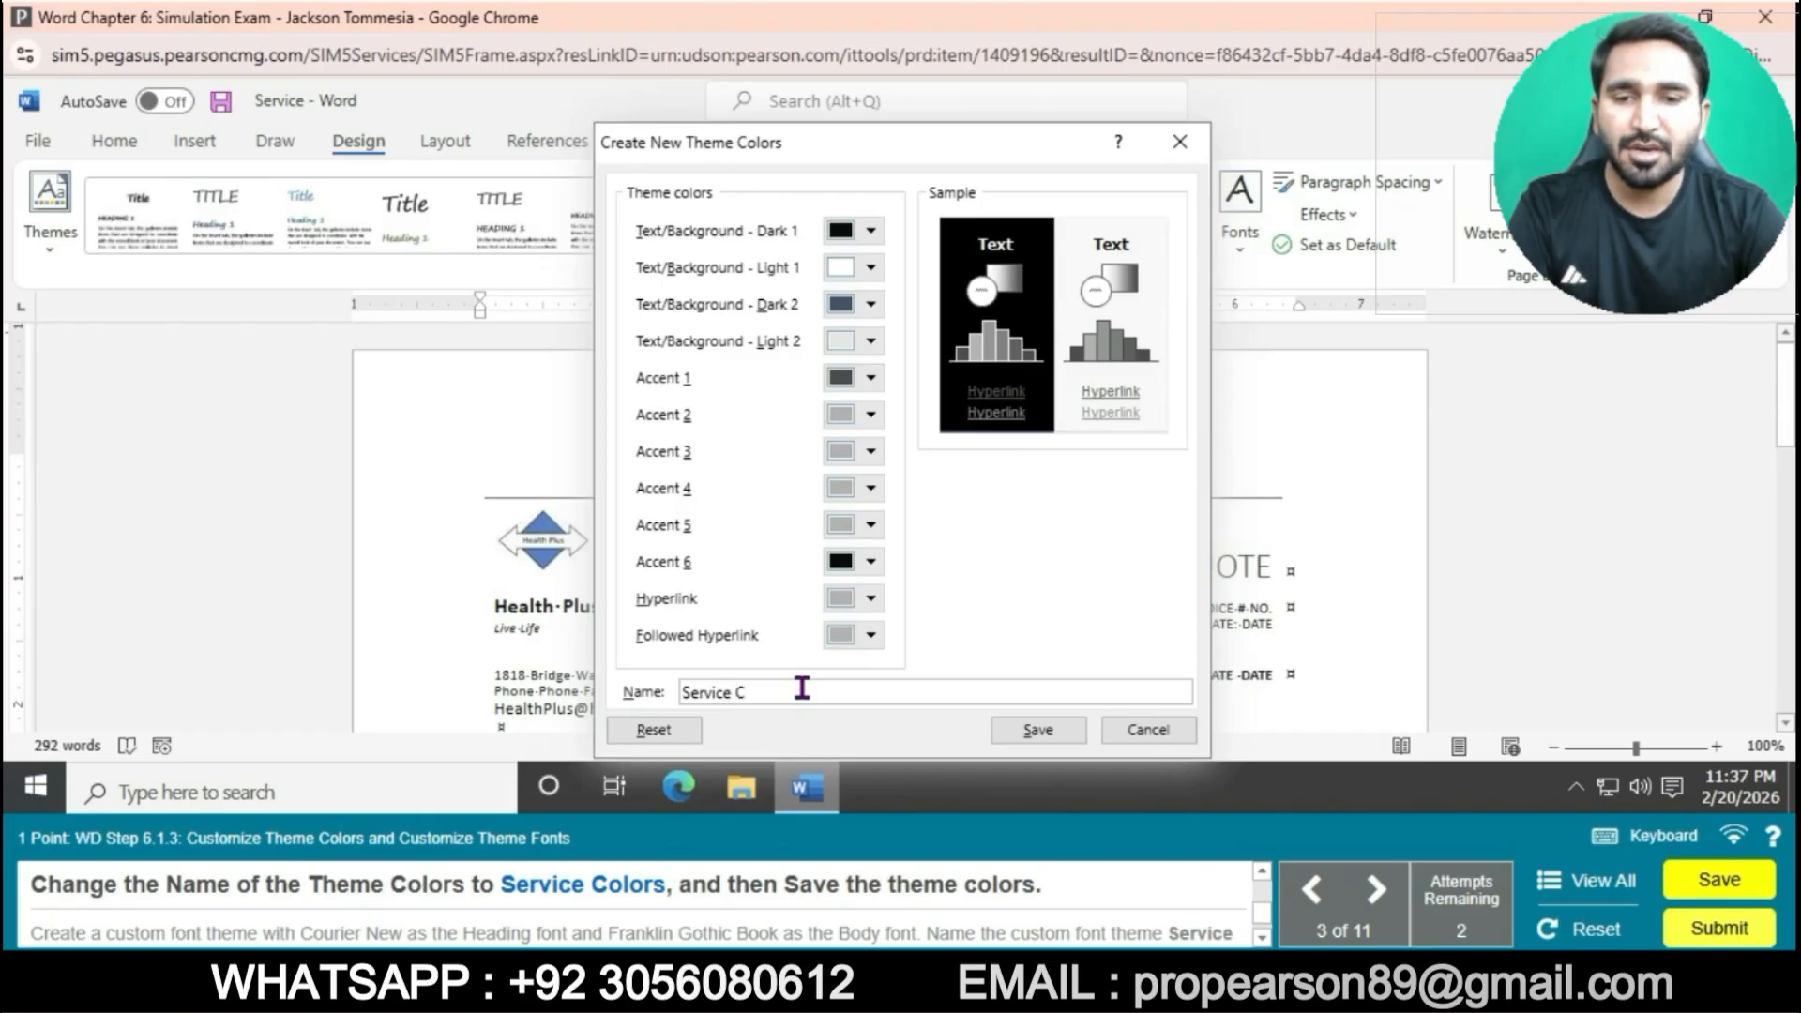
pyautogui.write('olors')
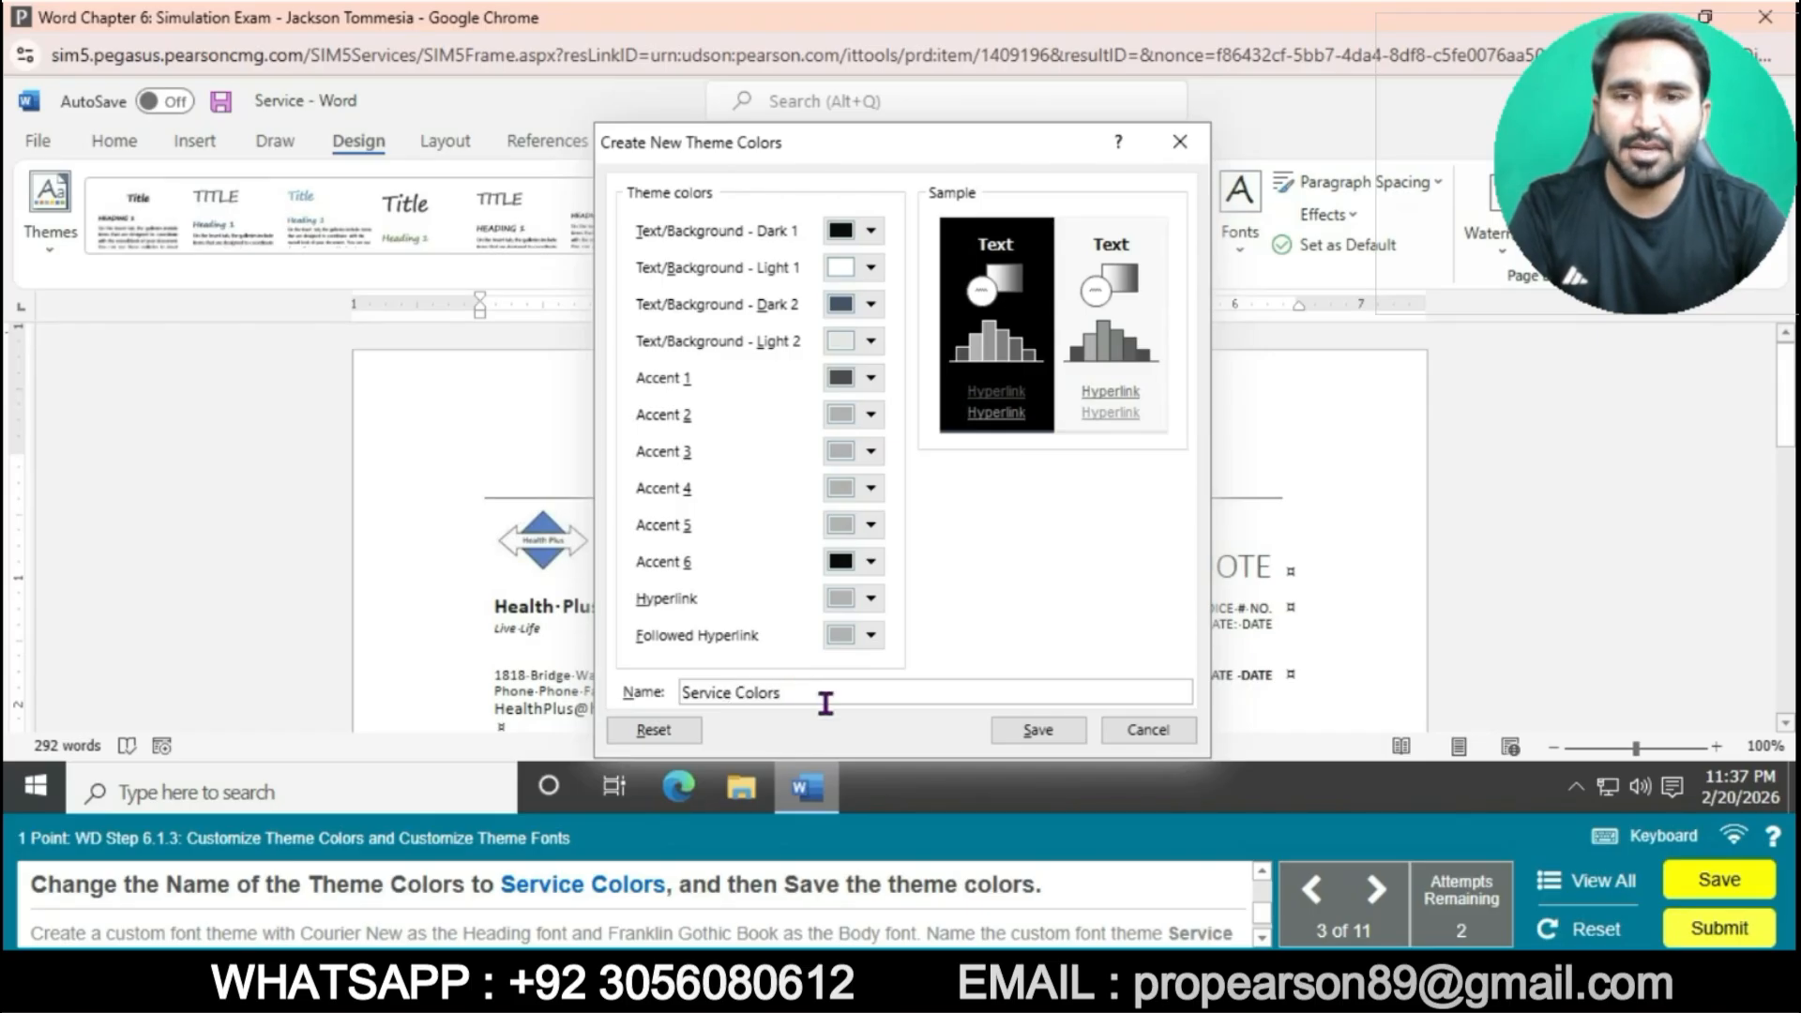
pyautogui.click(1064, 731)
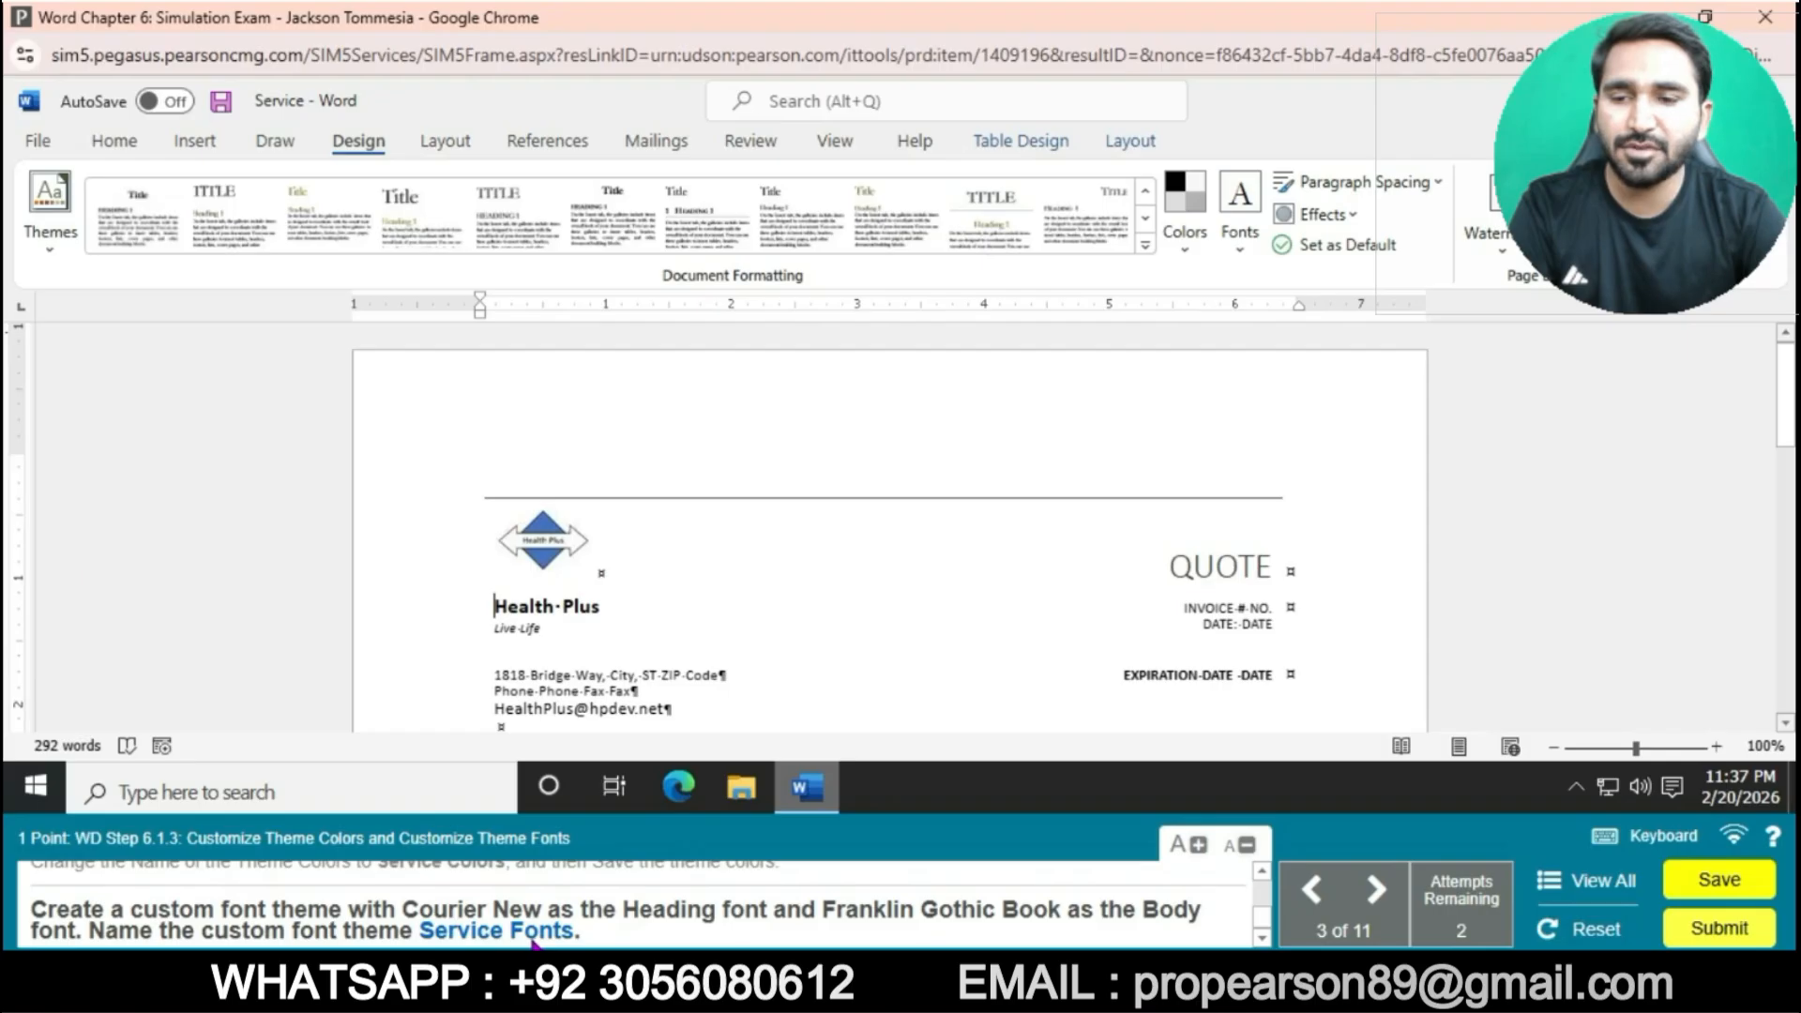
# - Create a custom theme font set with Courier New as the heading font and Franklin Gothic Book as the body font
pyautogui.click(1240, 242)
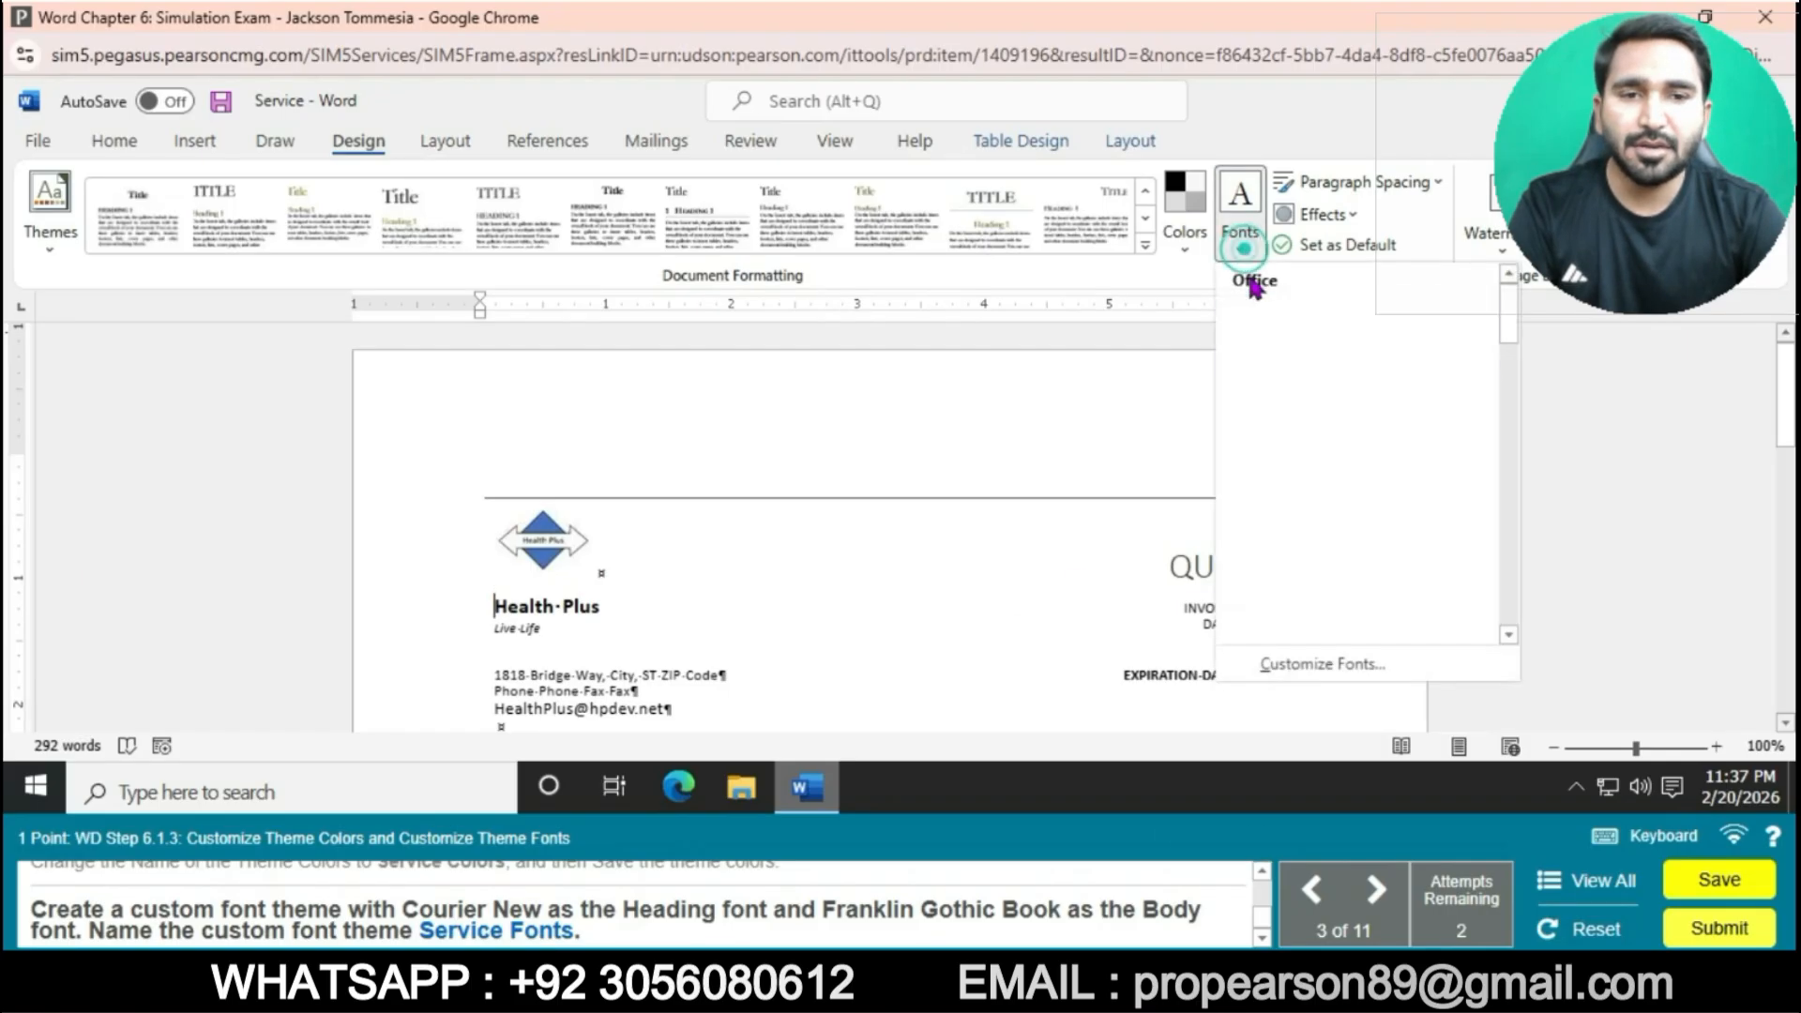
pyautogui.click(1332, 661)
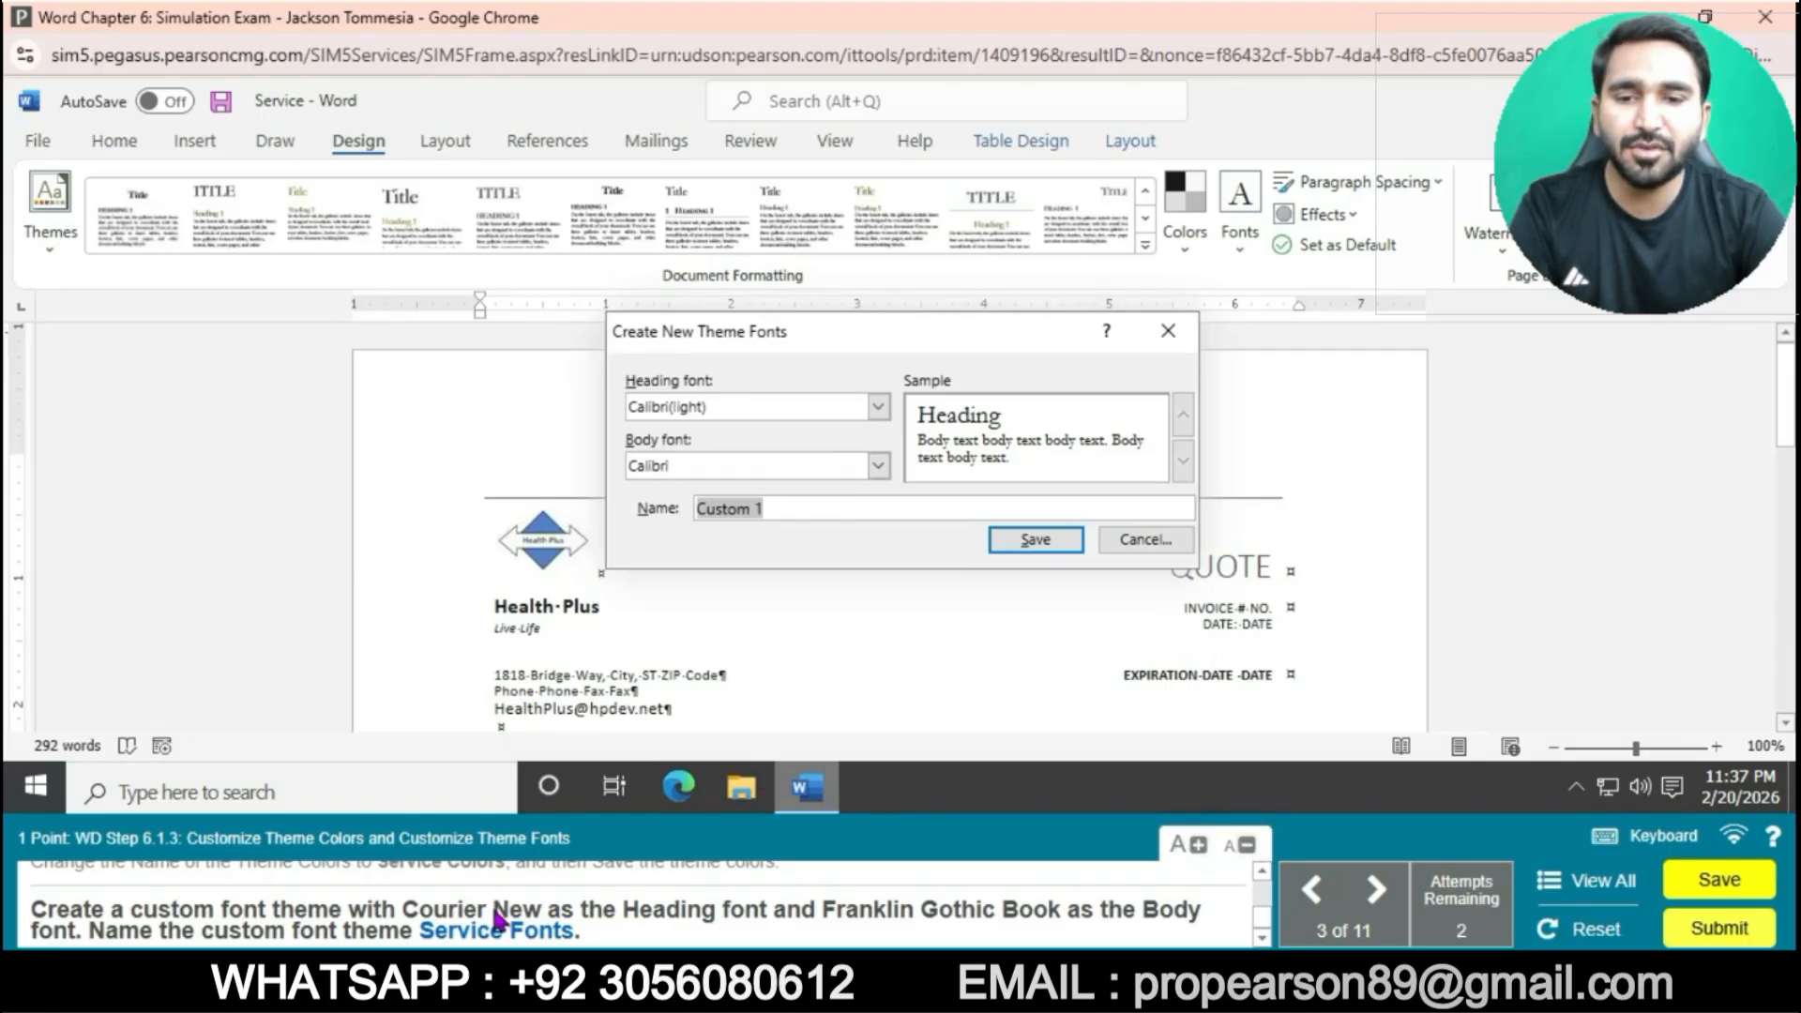
pyautogui.click(878, 407)
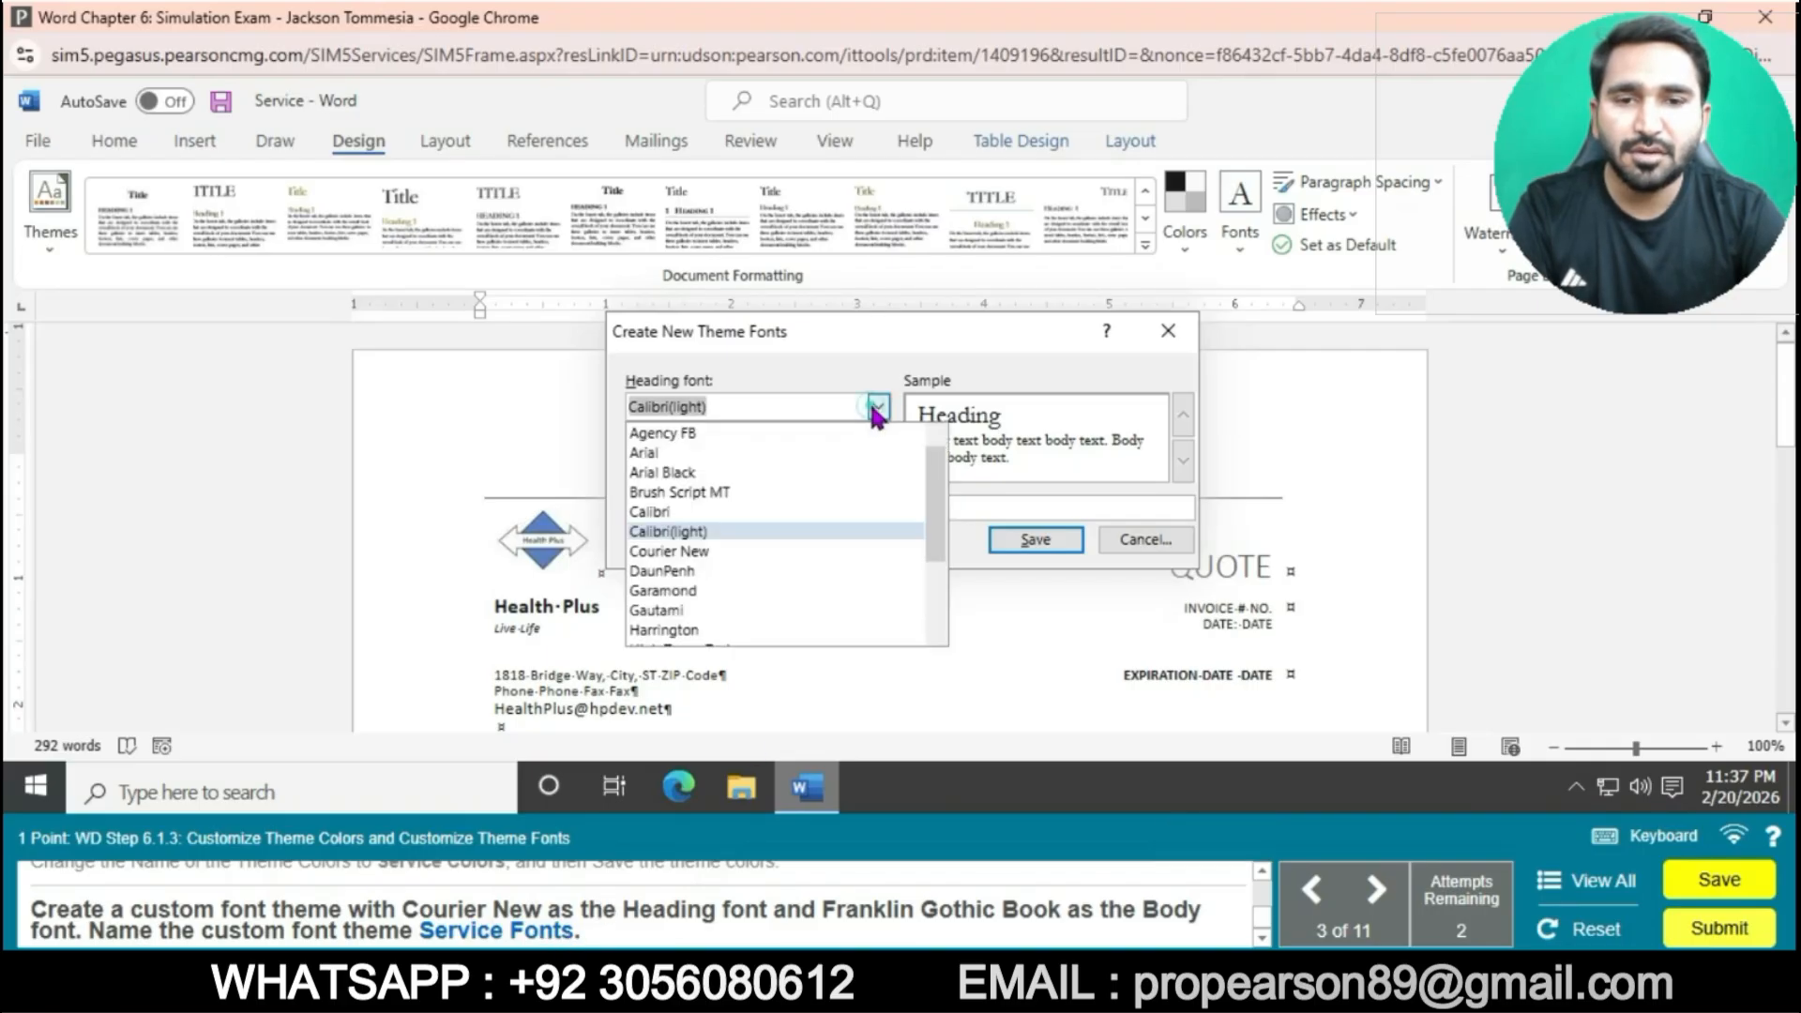
pyautogui.click(704, 553)
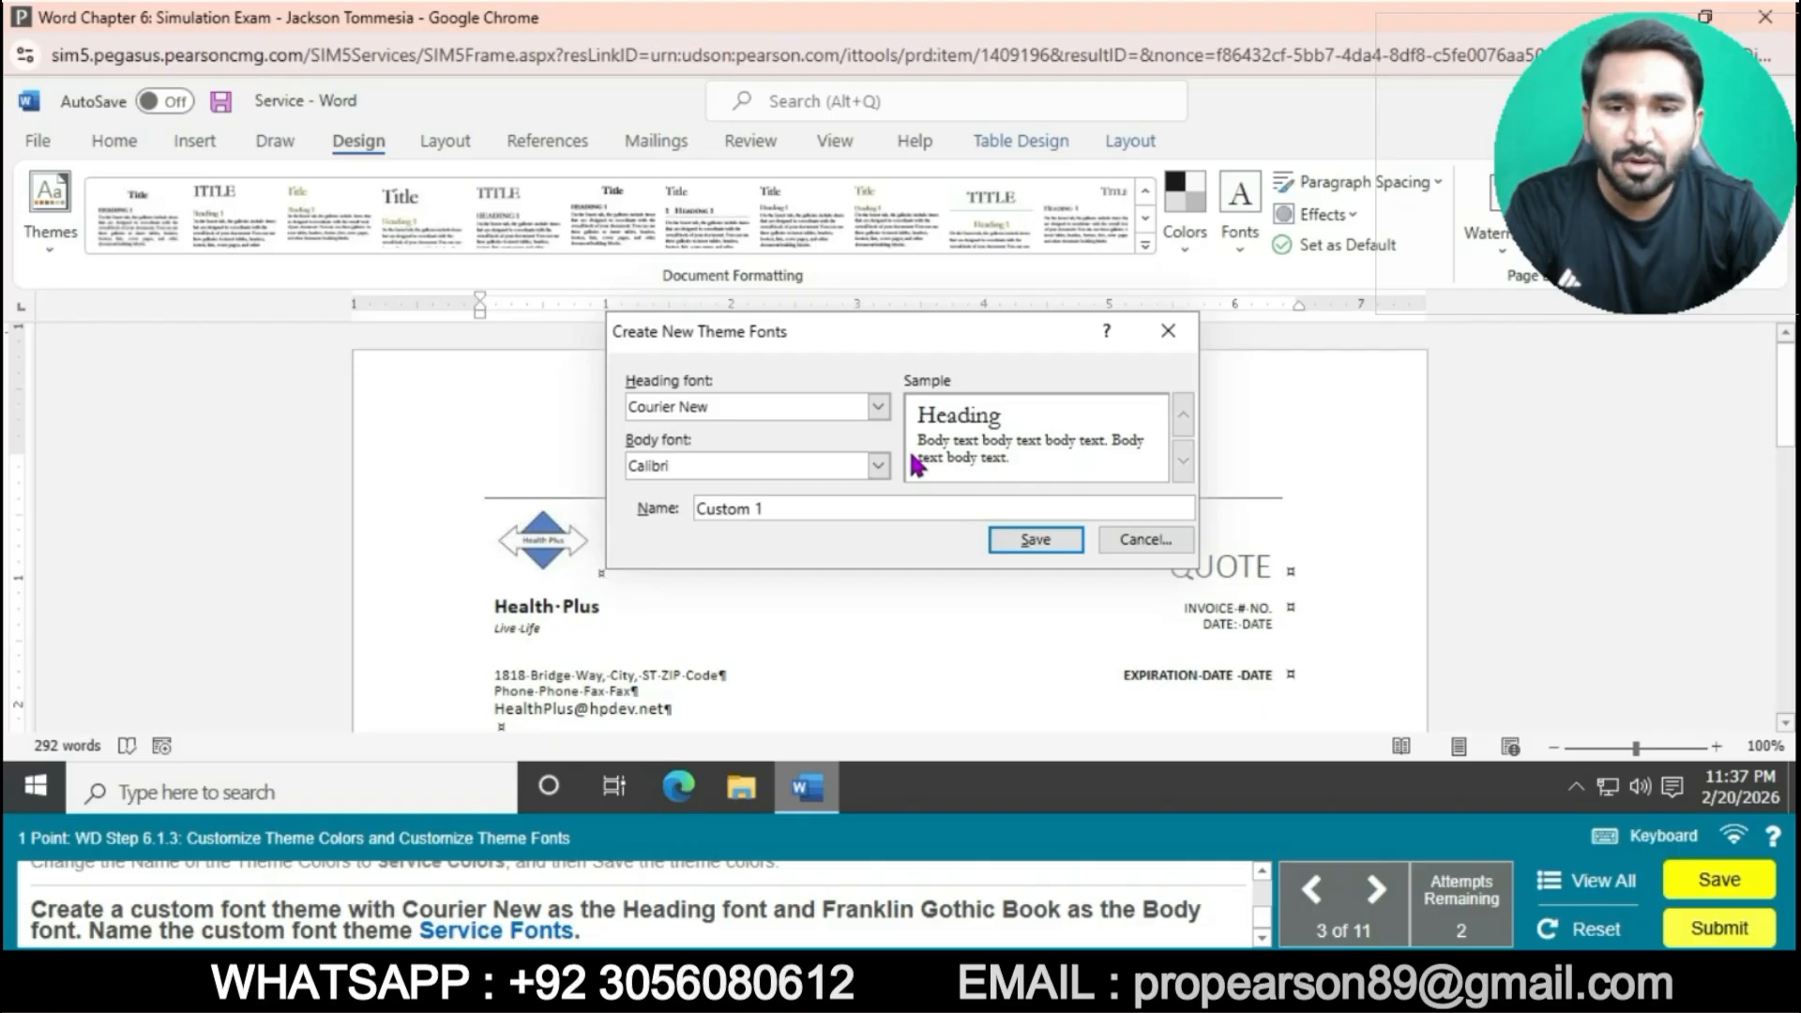
pyautogui.click(878, 465)
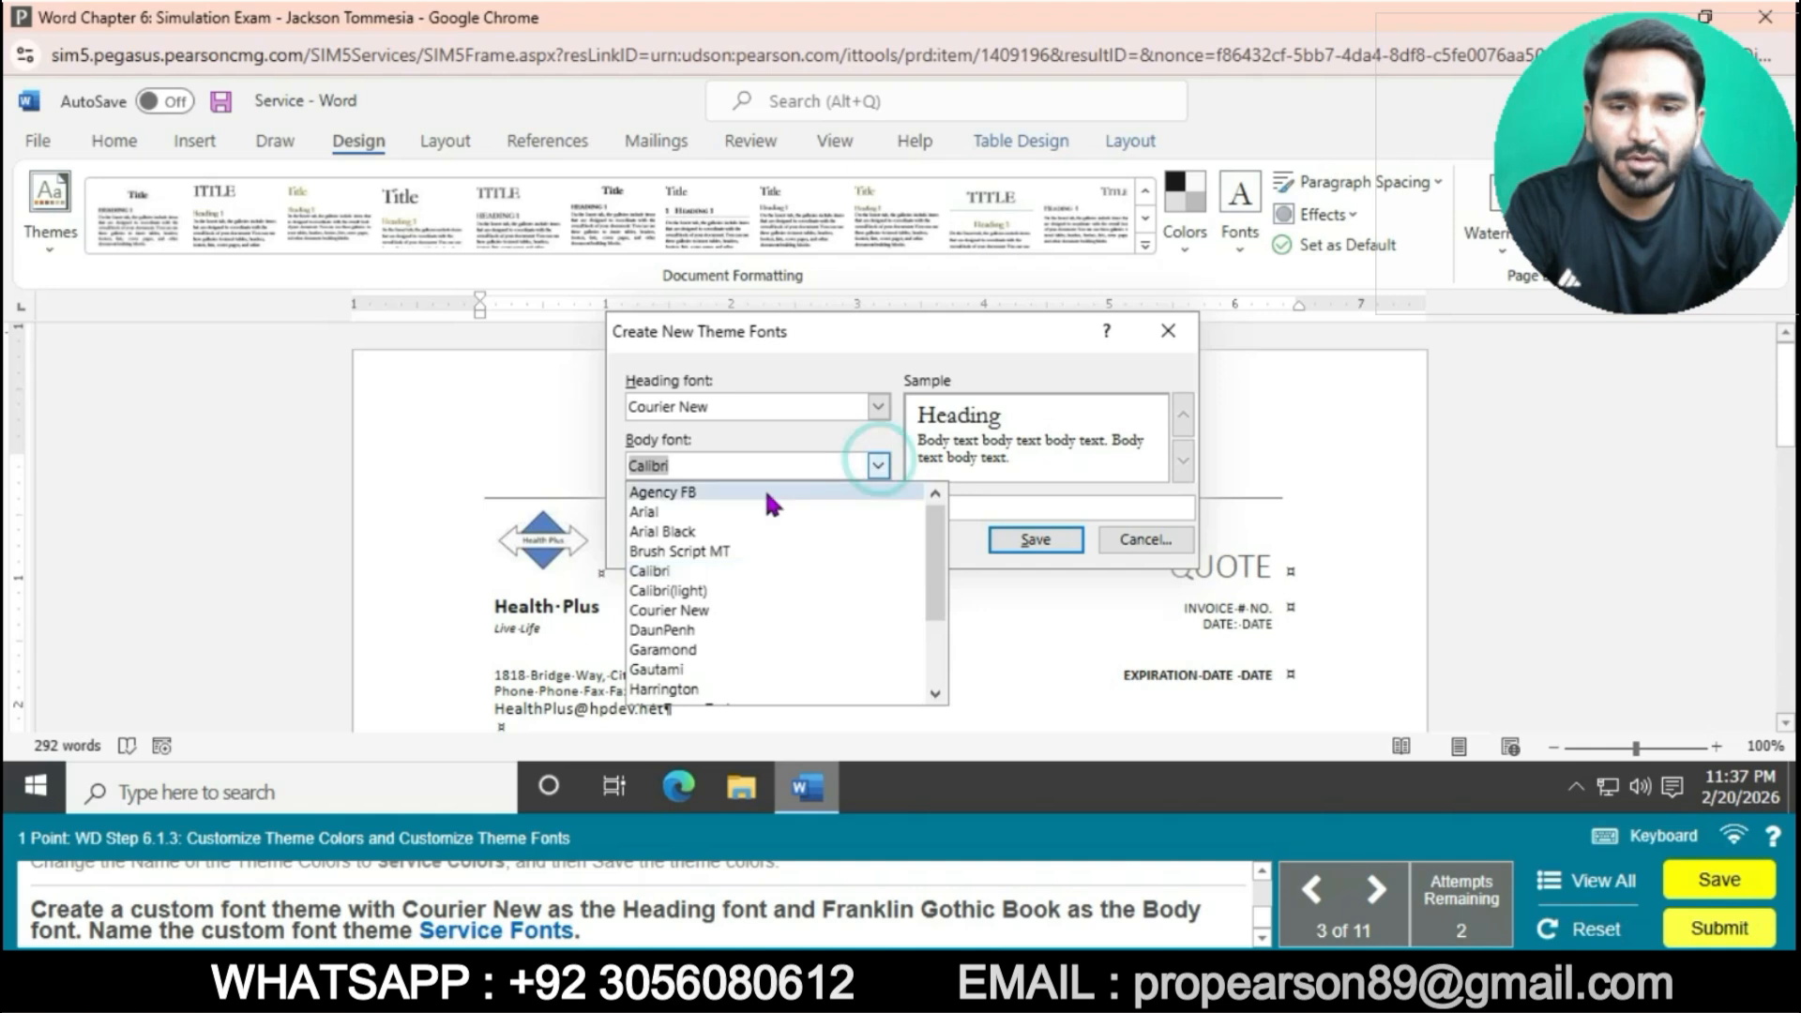
pyautogui.click(934, 694)
pyautogui.click(934, 694)
pyautogui.click(934, 694)
pyautogui.click(934, 694)
pyautogui.click(934, 694)
pyautogui.click(934, 694)
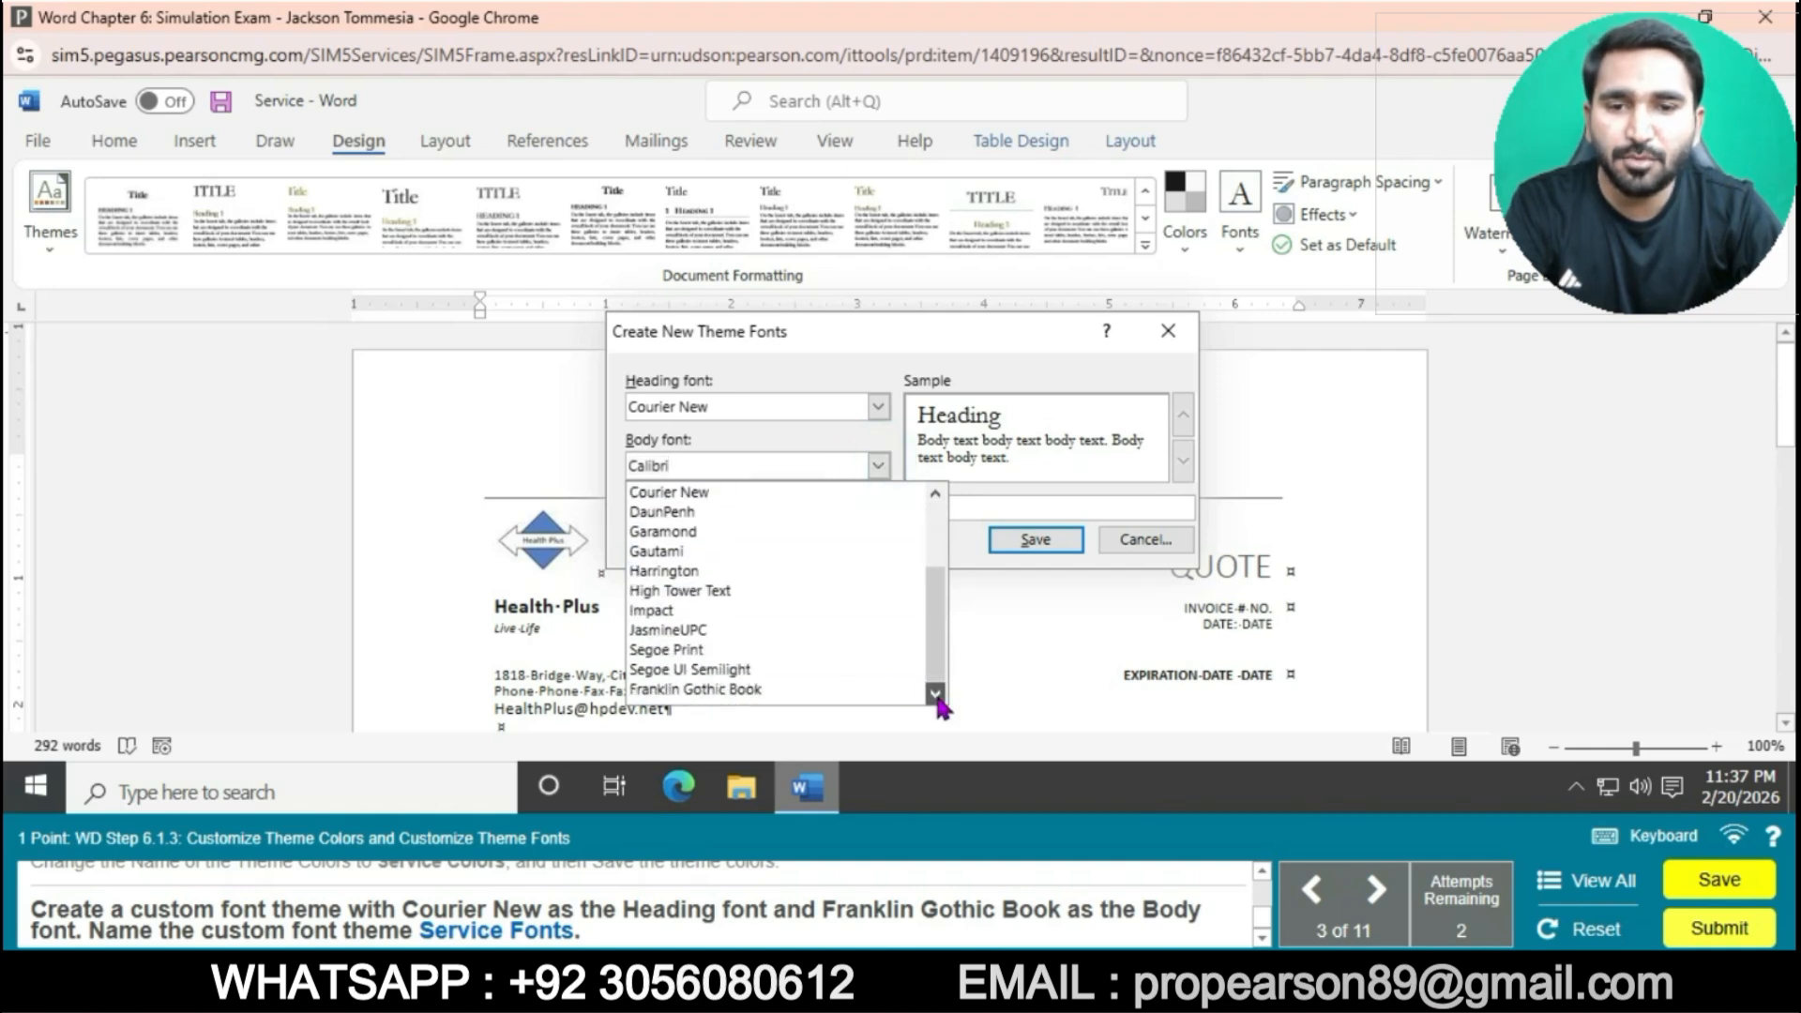
pyautogui.click(717, 691)
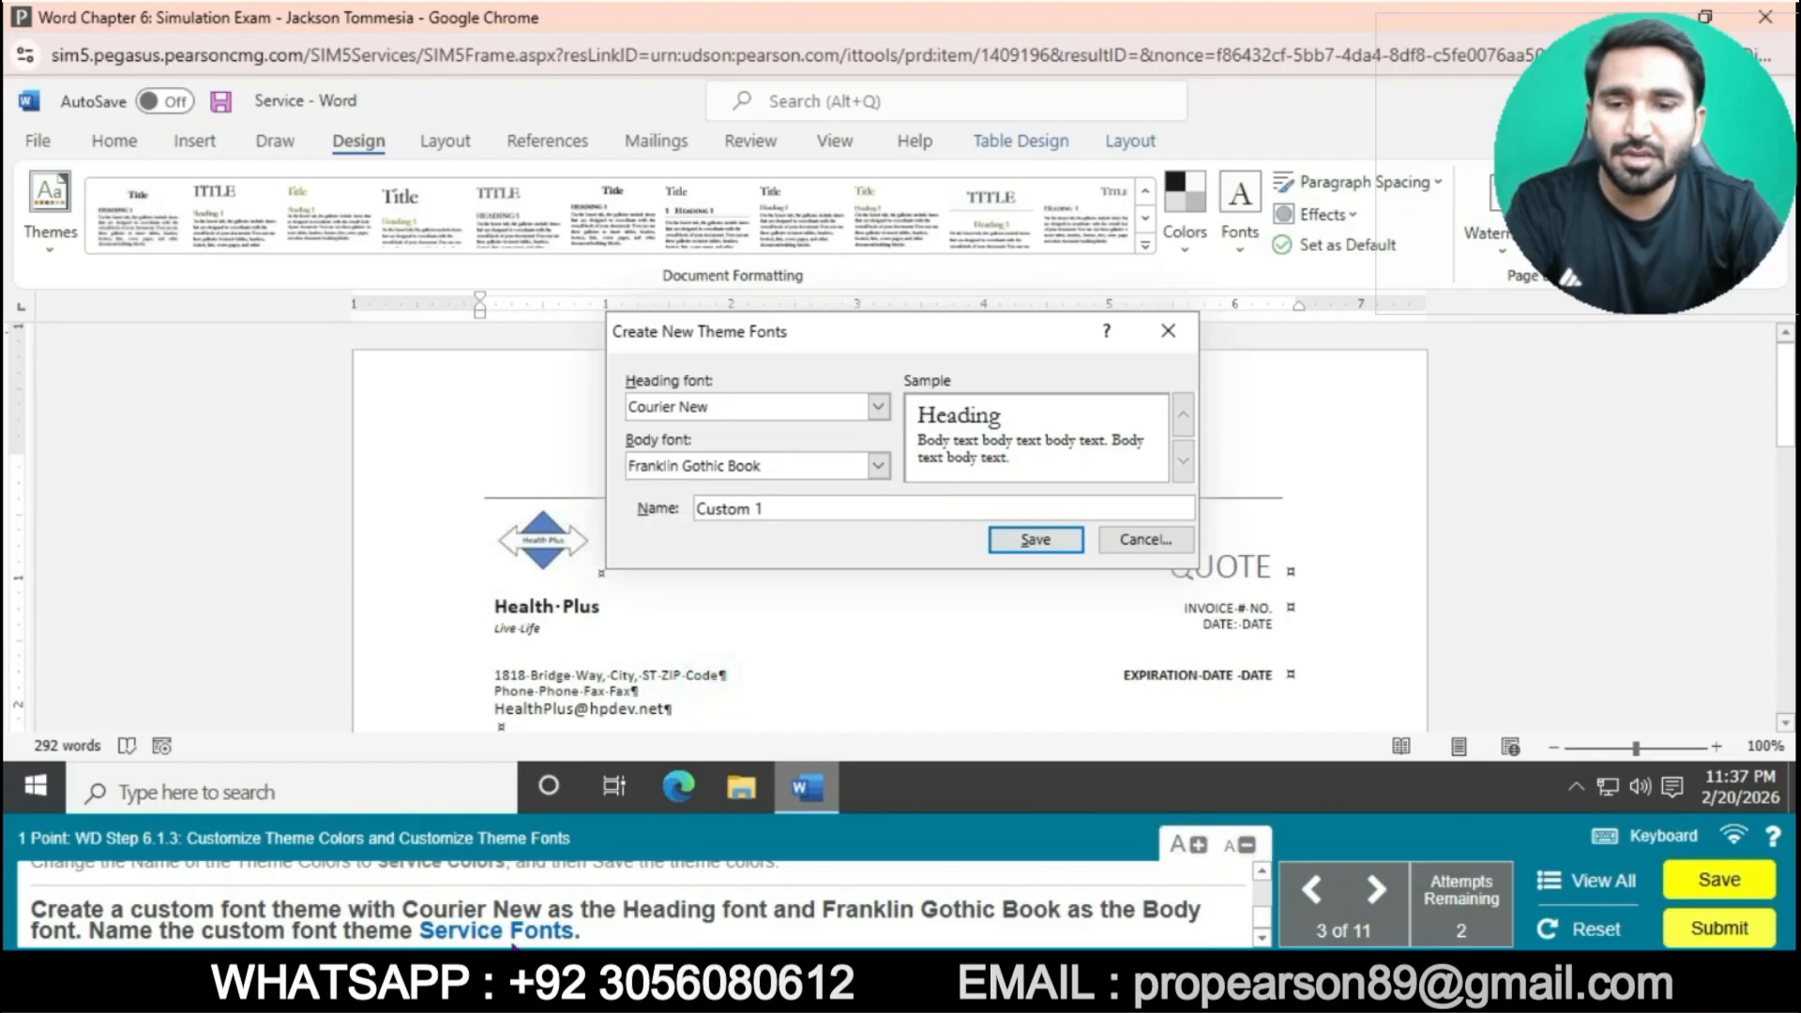
# - Name the custom theme font set "Service Fonts" and save it
pyautogui.click(818, 511)
pyautogui.press('BackSpace')
pyautogui.press('BackSpace')
pyautogui.press('BackSpace')
pyautogui.press('BackSpace')
pyautogui.press('BackSpace')
pyautogui.press('BackSpace')
pyautogui.press('BackSpace')
pyautogui.write('S')
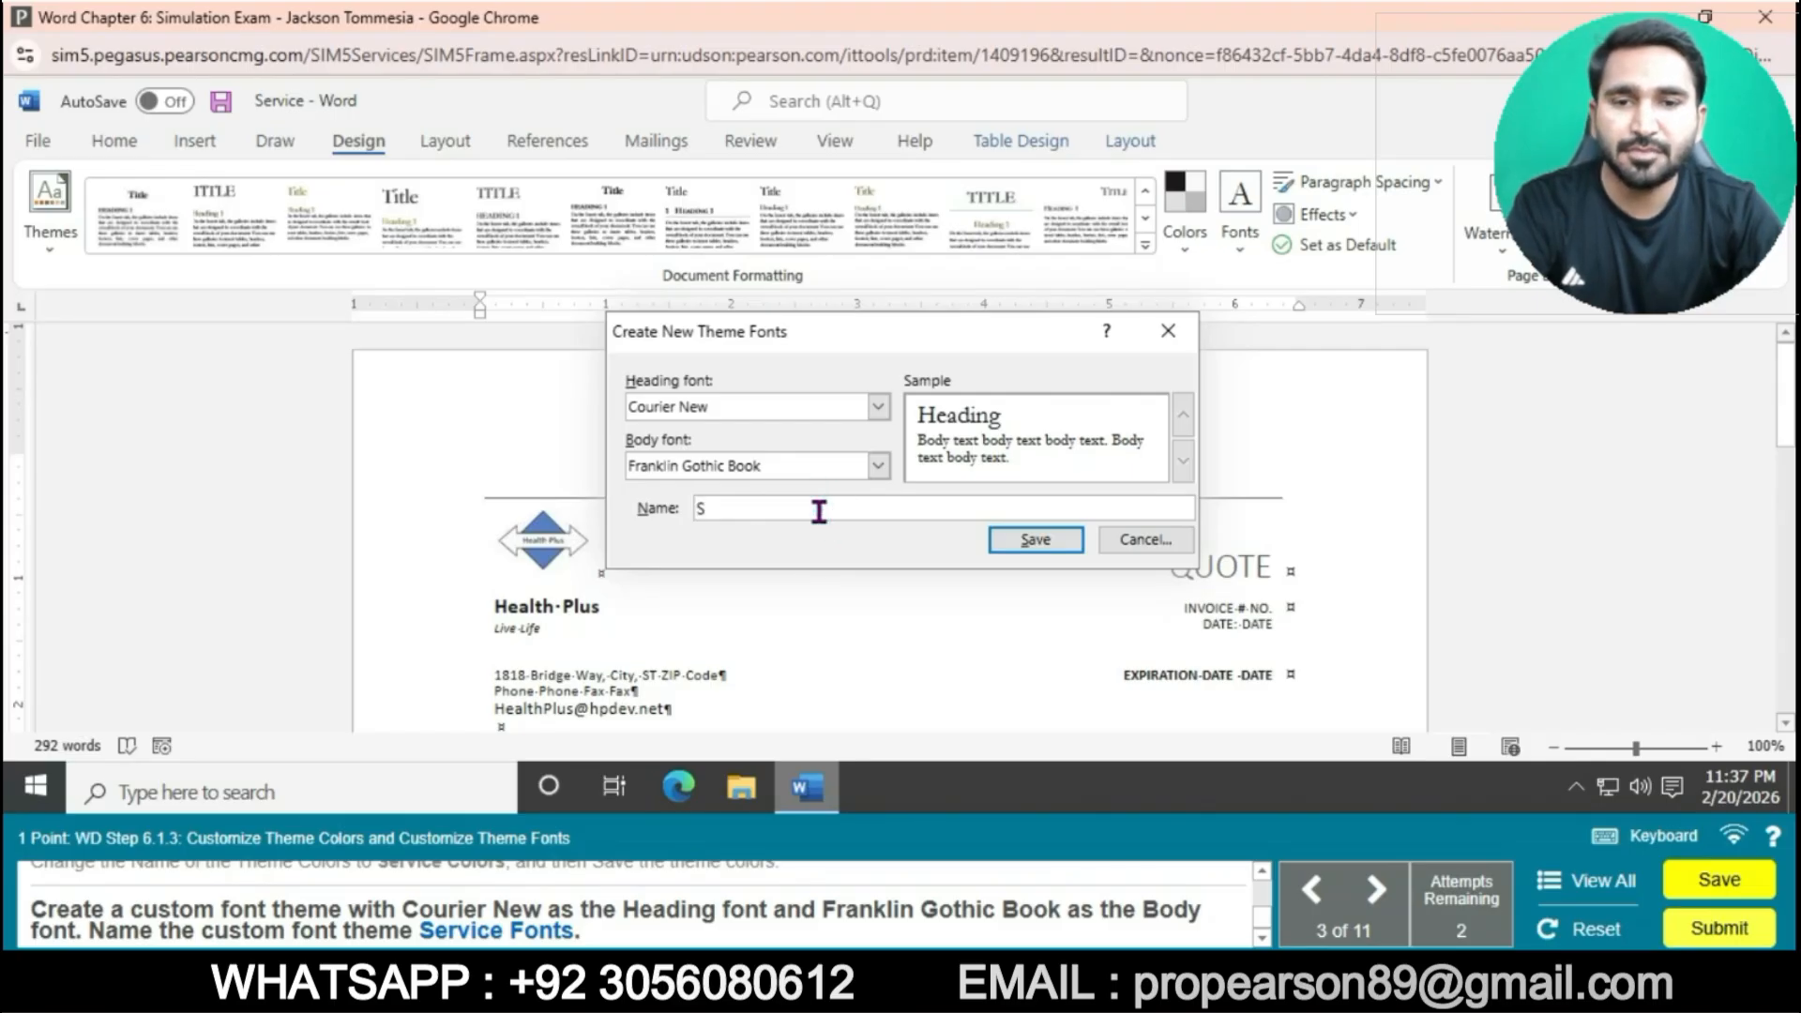
pyautogui.write('ervice')
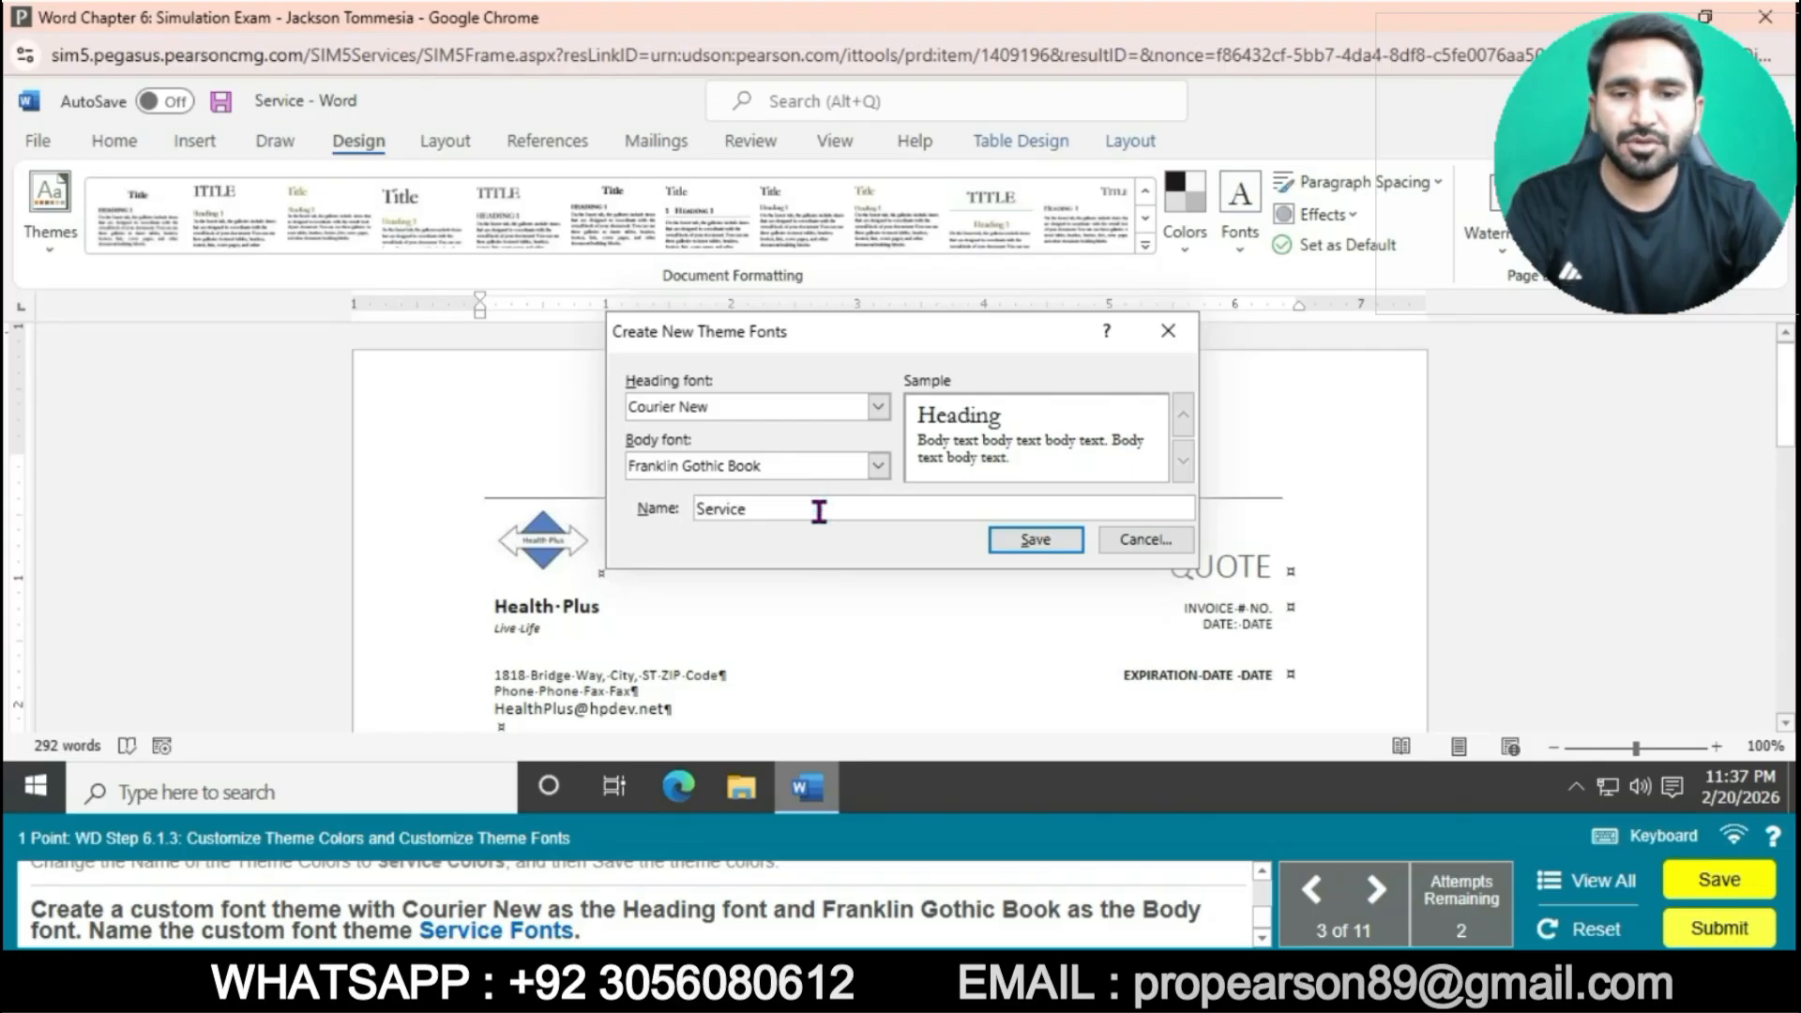
pyautogui.write(' Fonts')
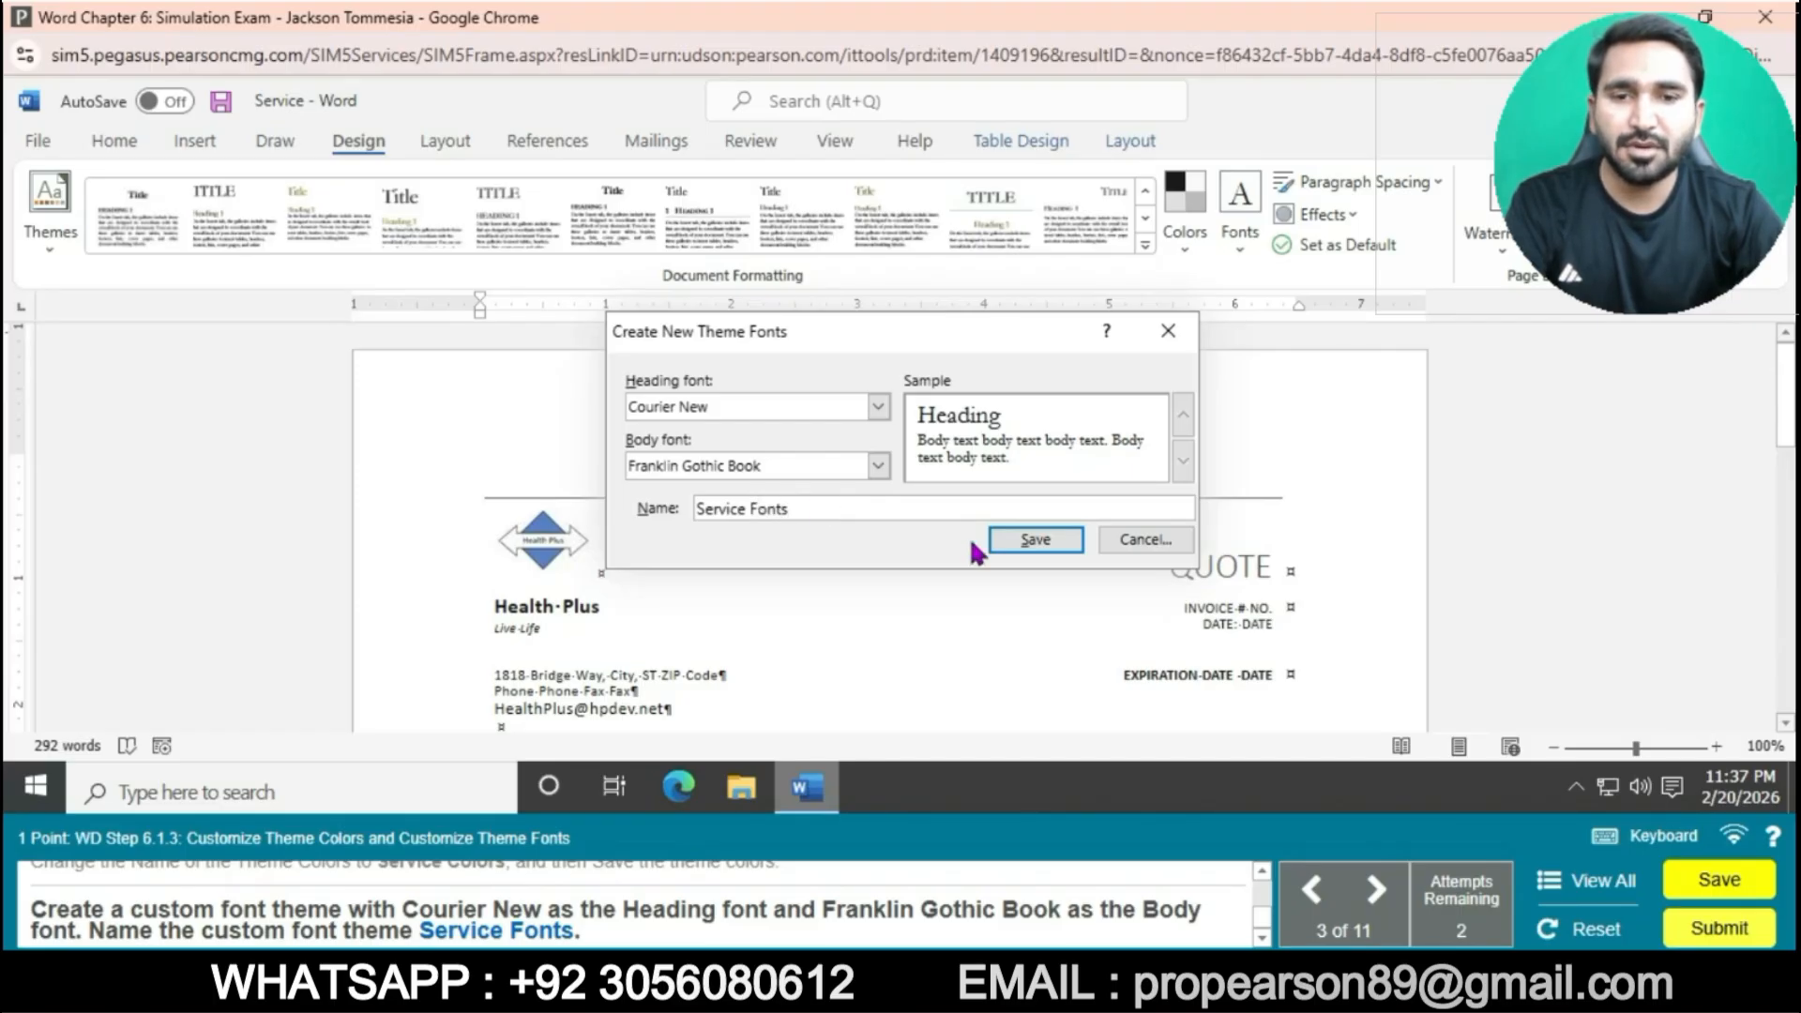
pyautogui.click(1029, 534)
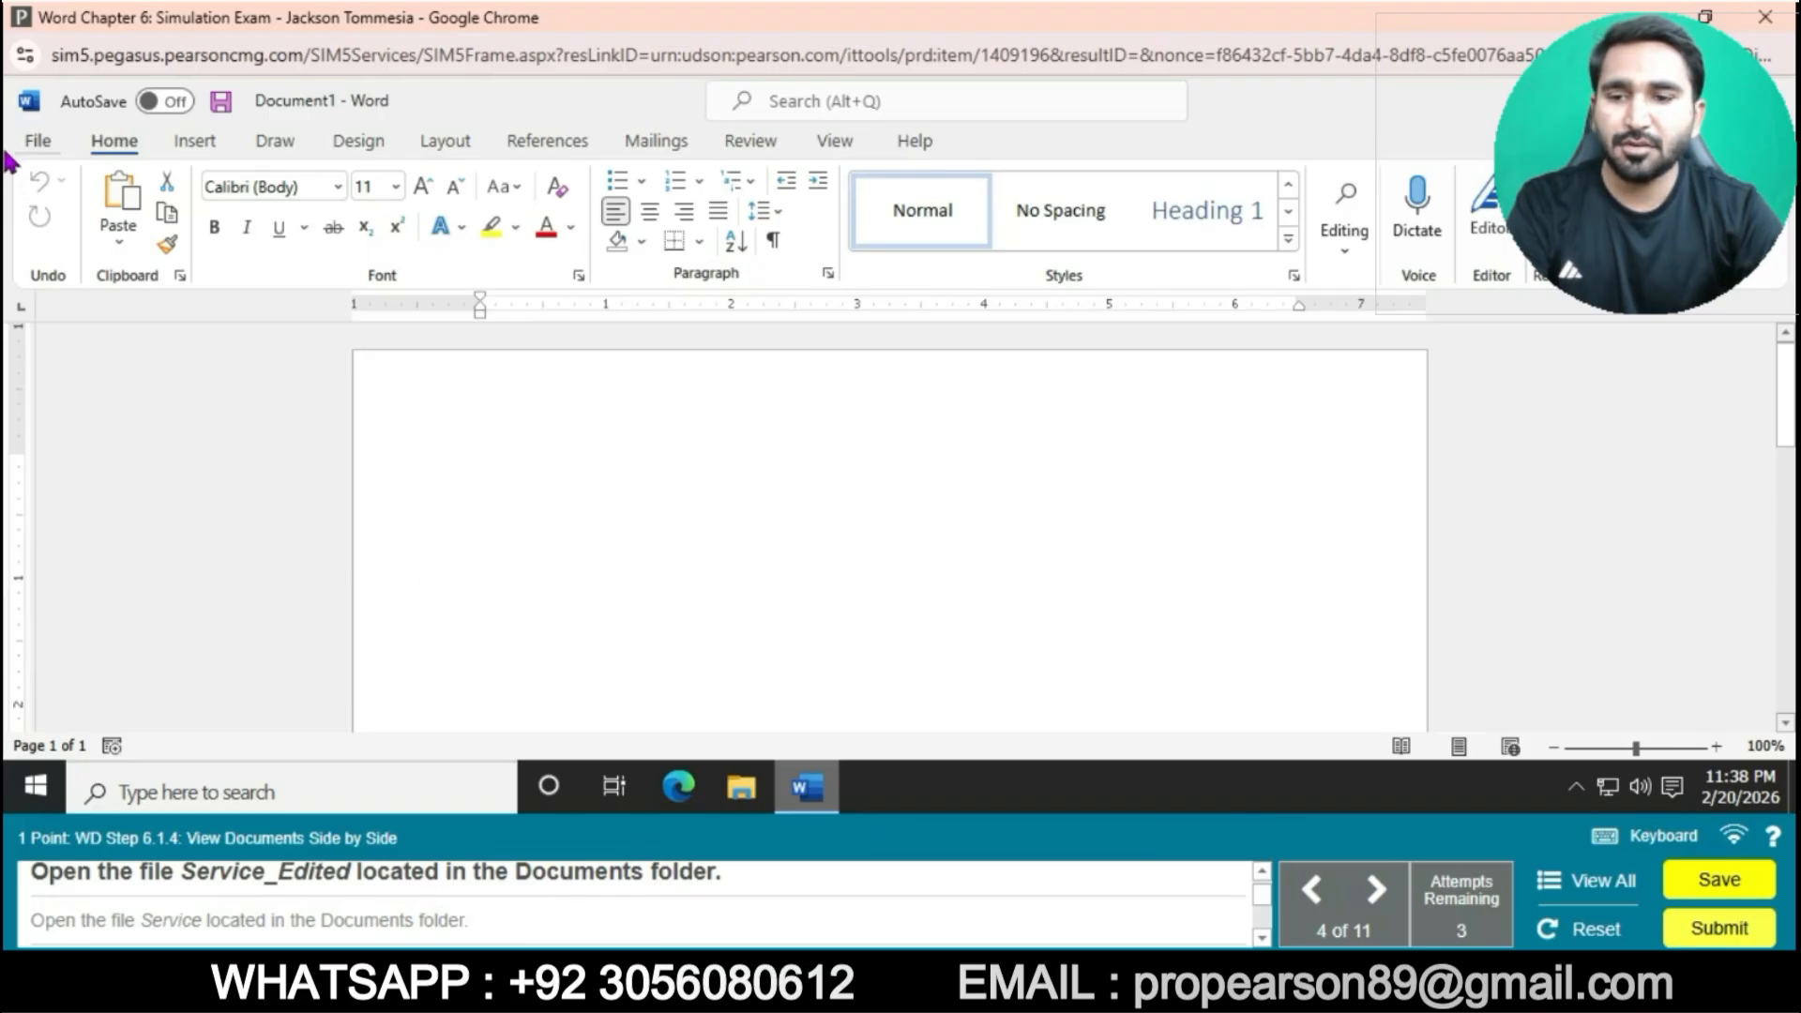
# - Open the file Service_Edited from the Documents folder
pyautogui.click(38, 140)
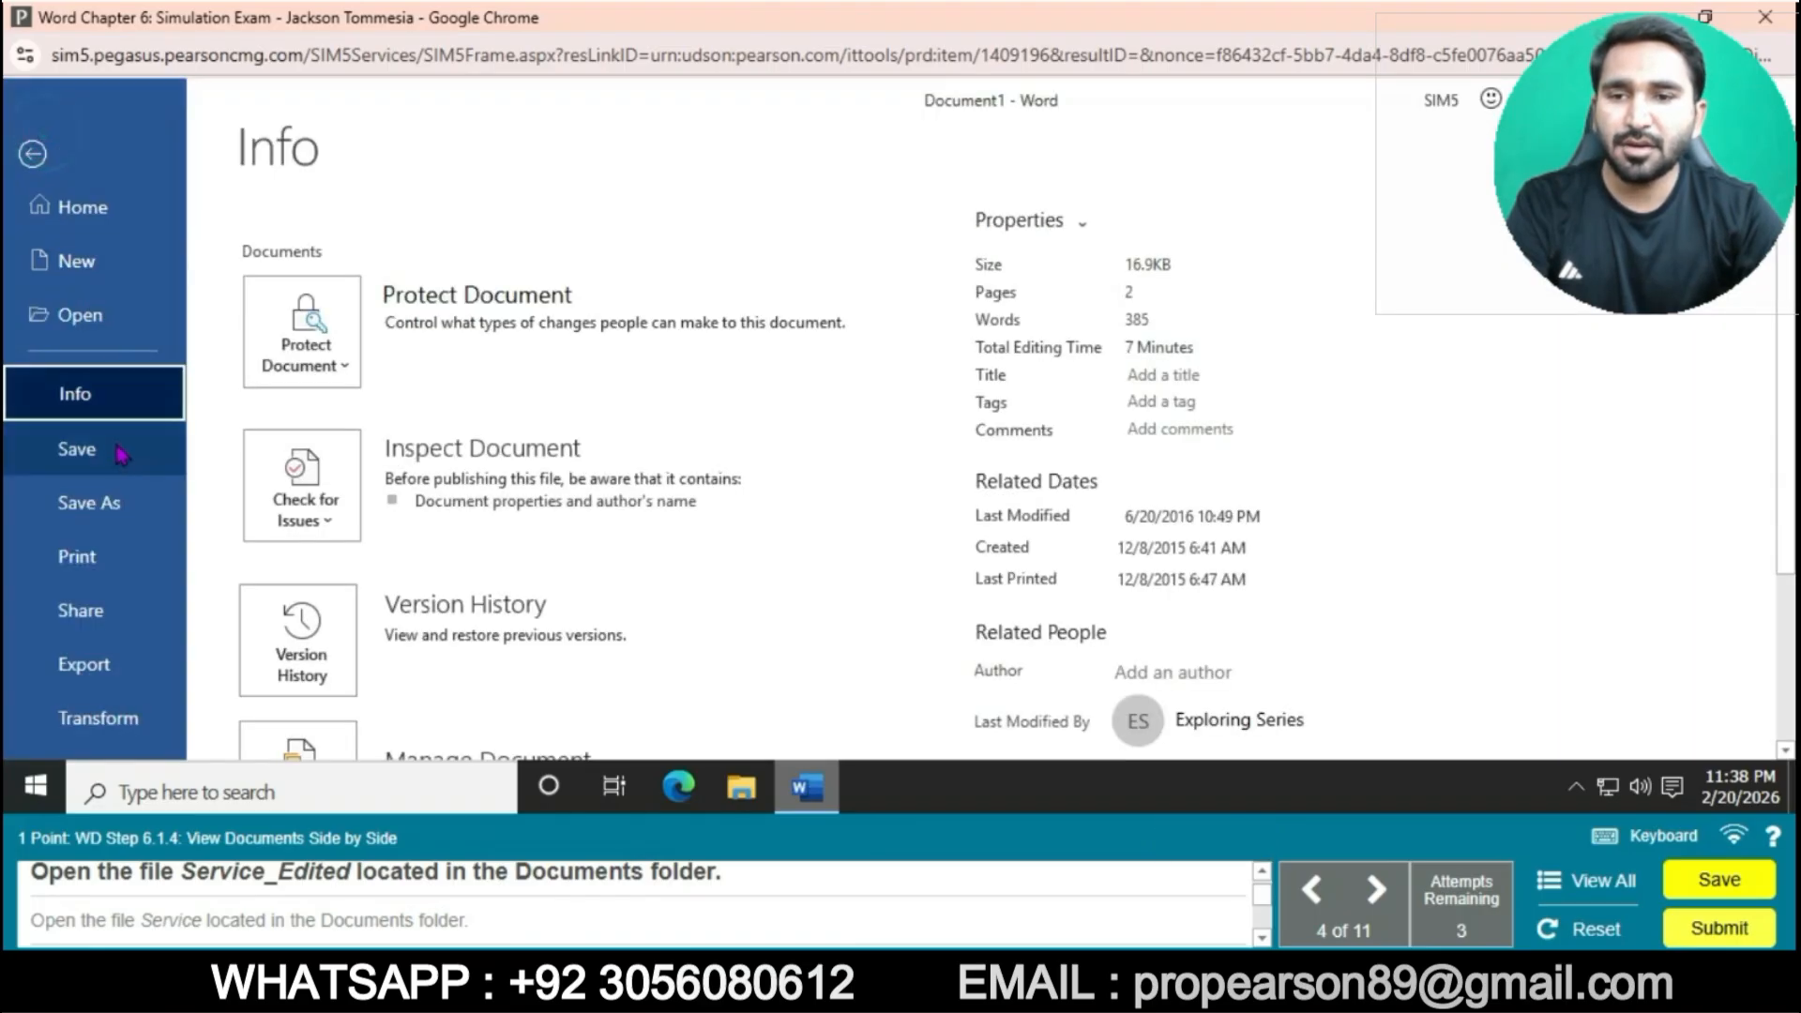
pyautogui.click(105, 302)
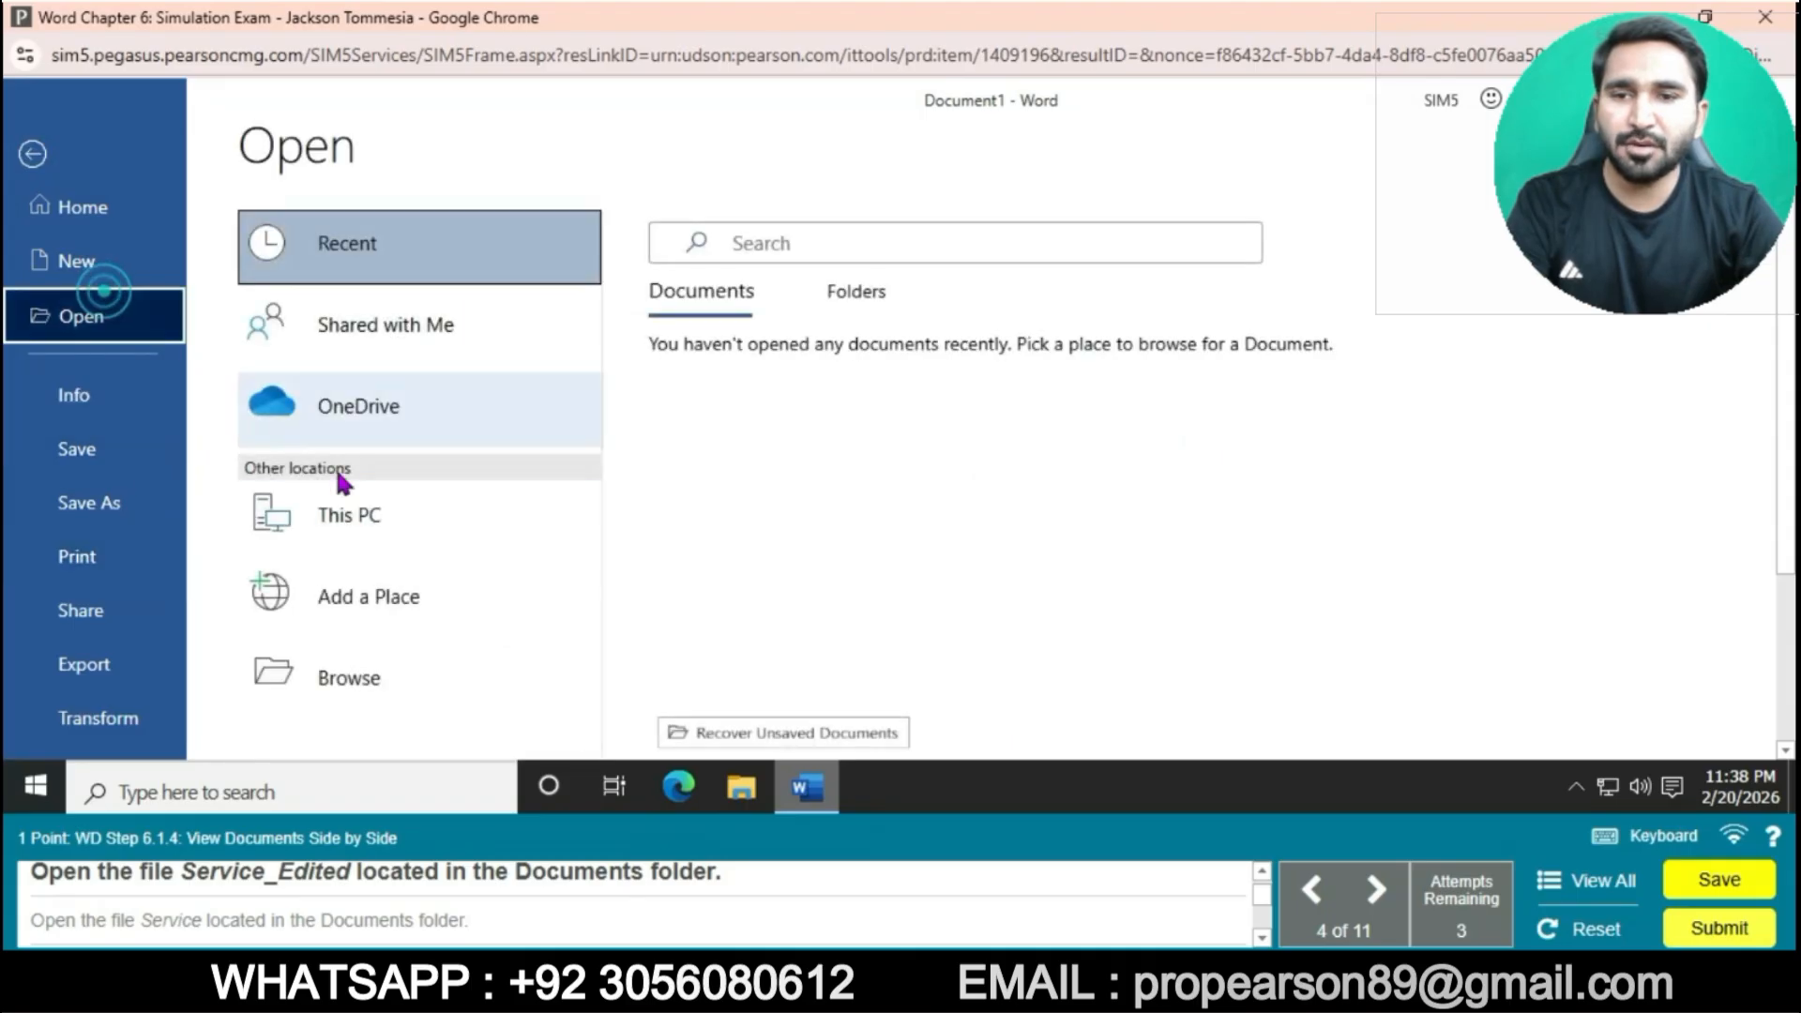
pyautogui.click(368, 655)
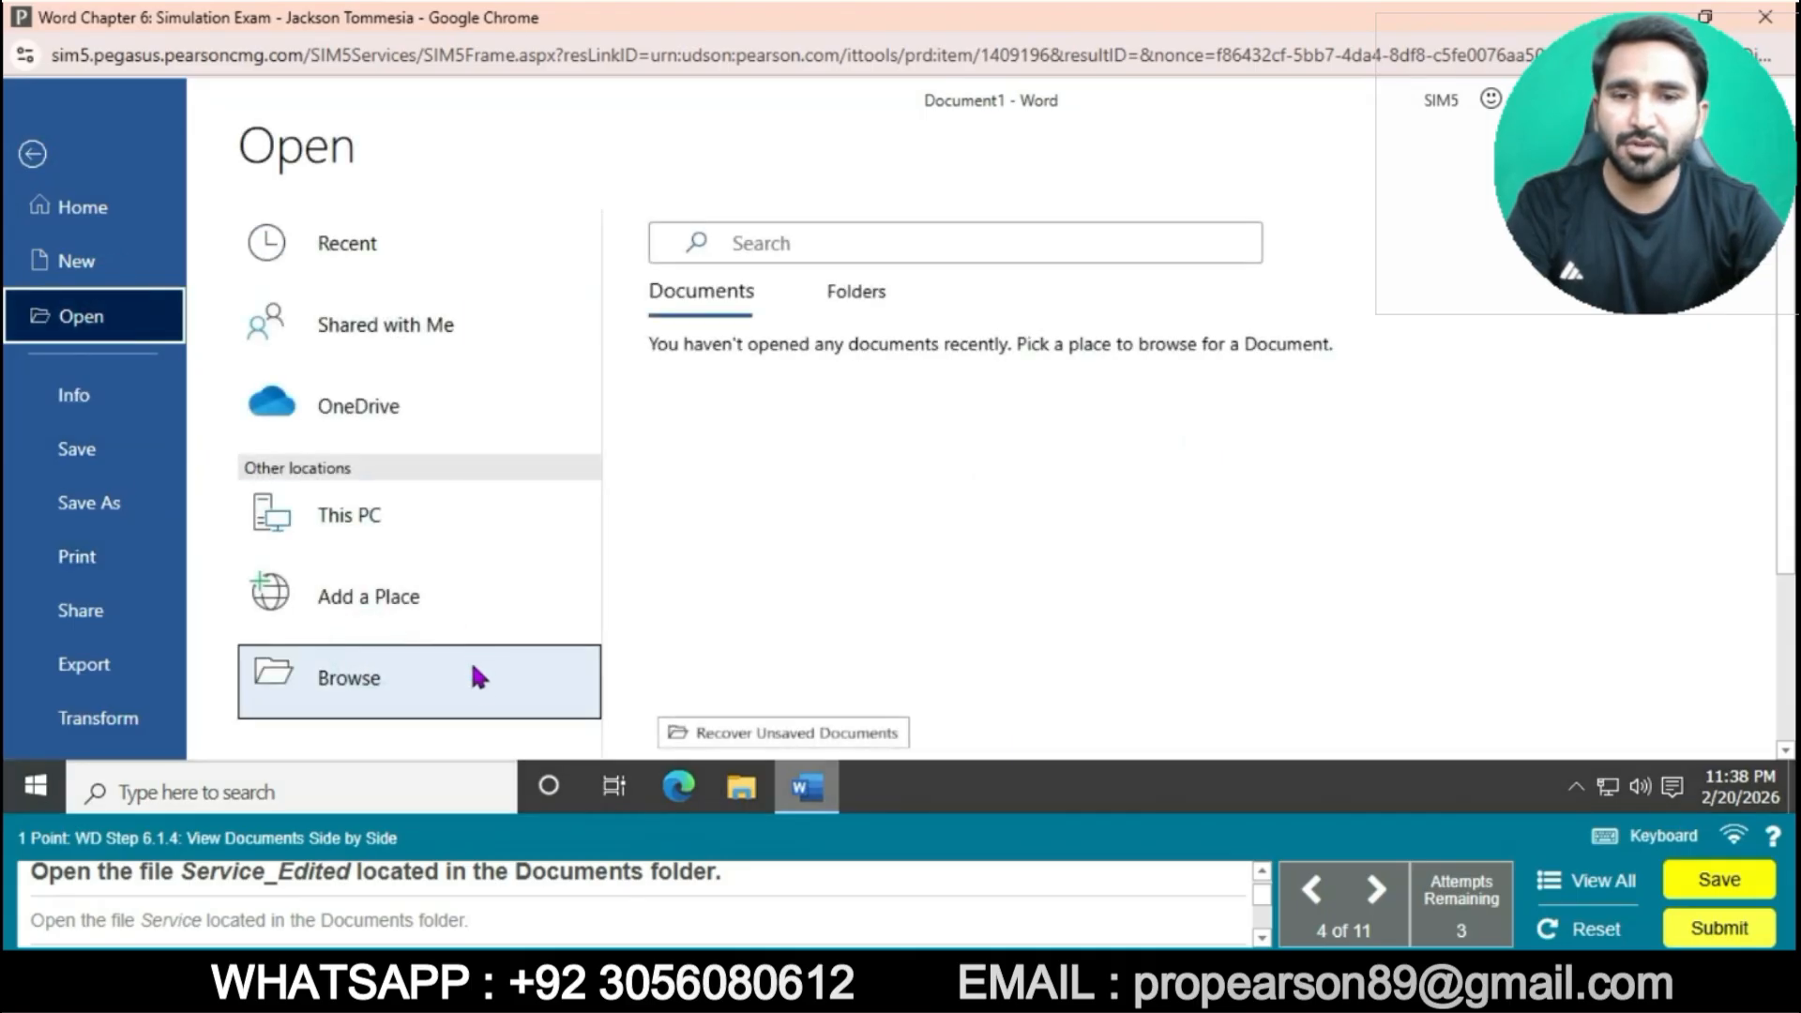
pyautogui.click(736, 361)
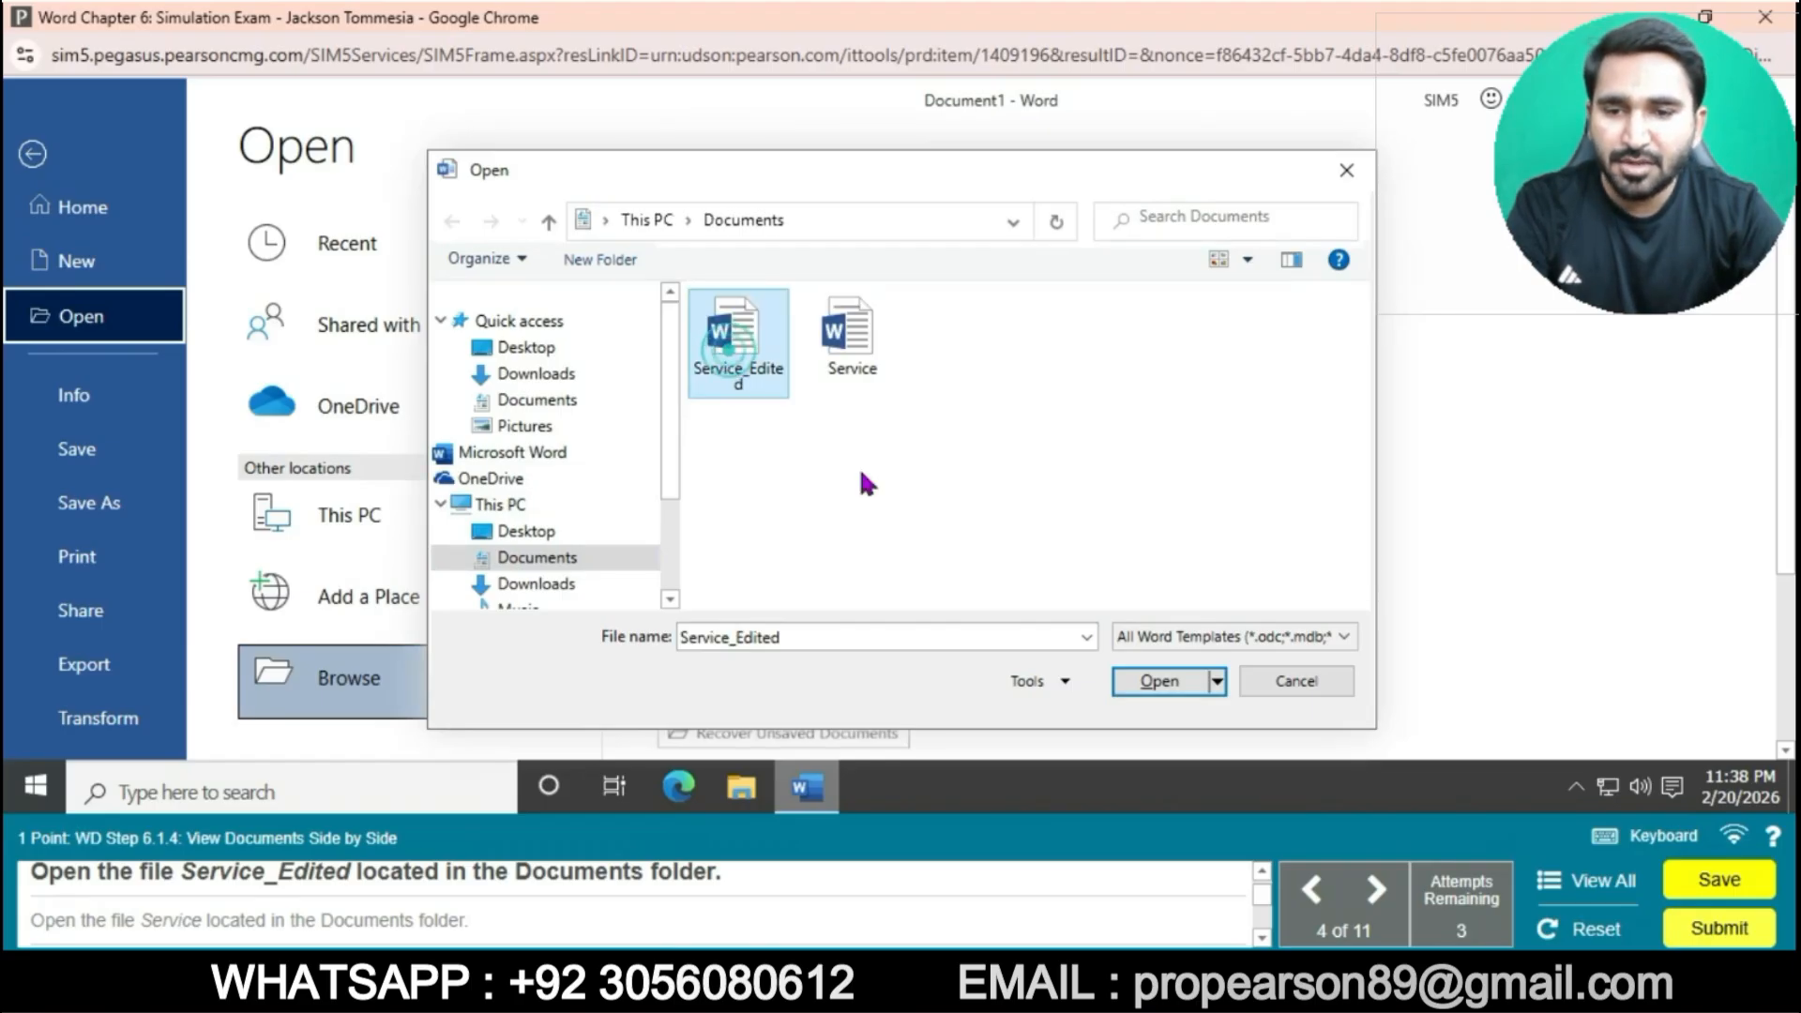
pyautogui.click(1159, 680)
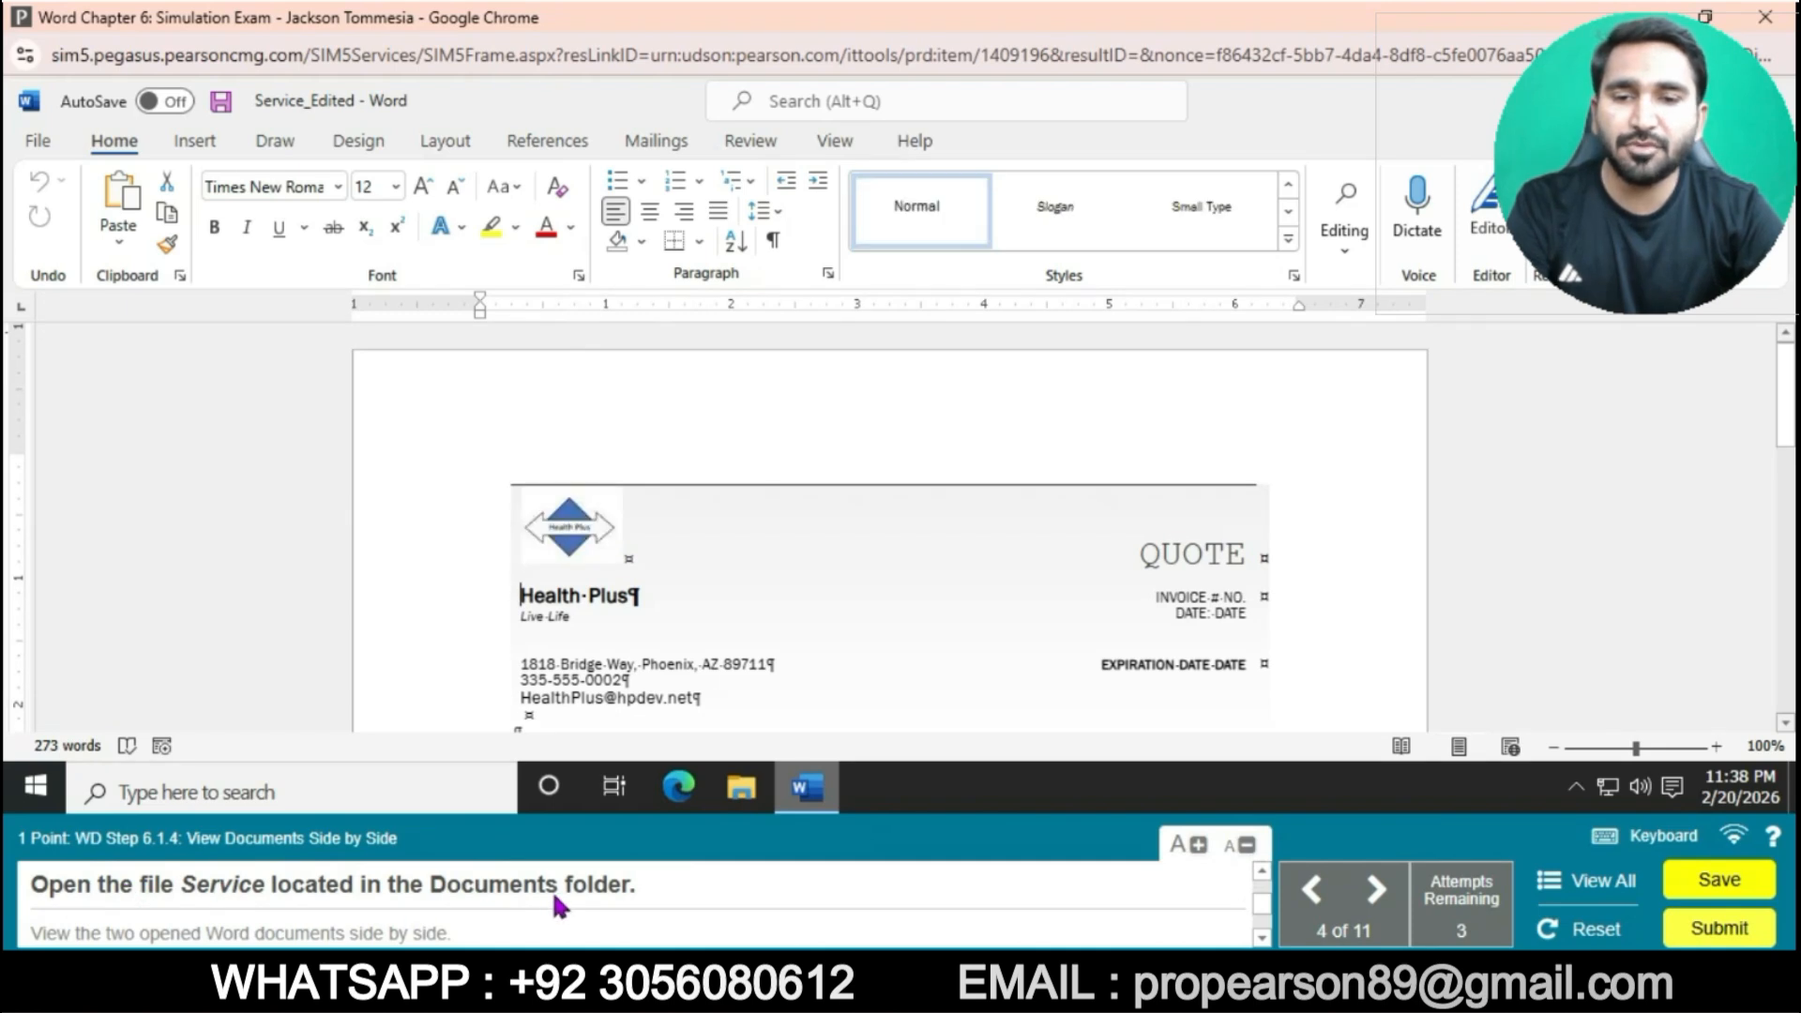
# - Open the file Service from the Documents folder
pyautogui.click(43, 142)
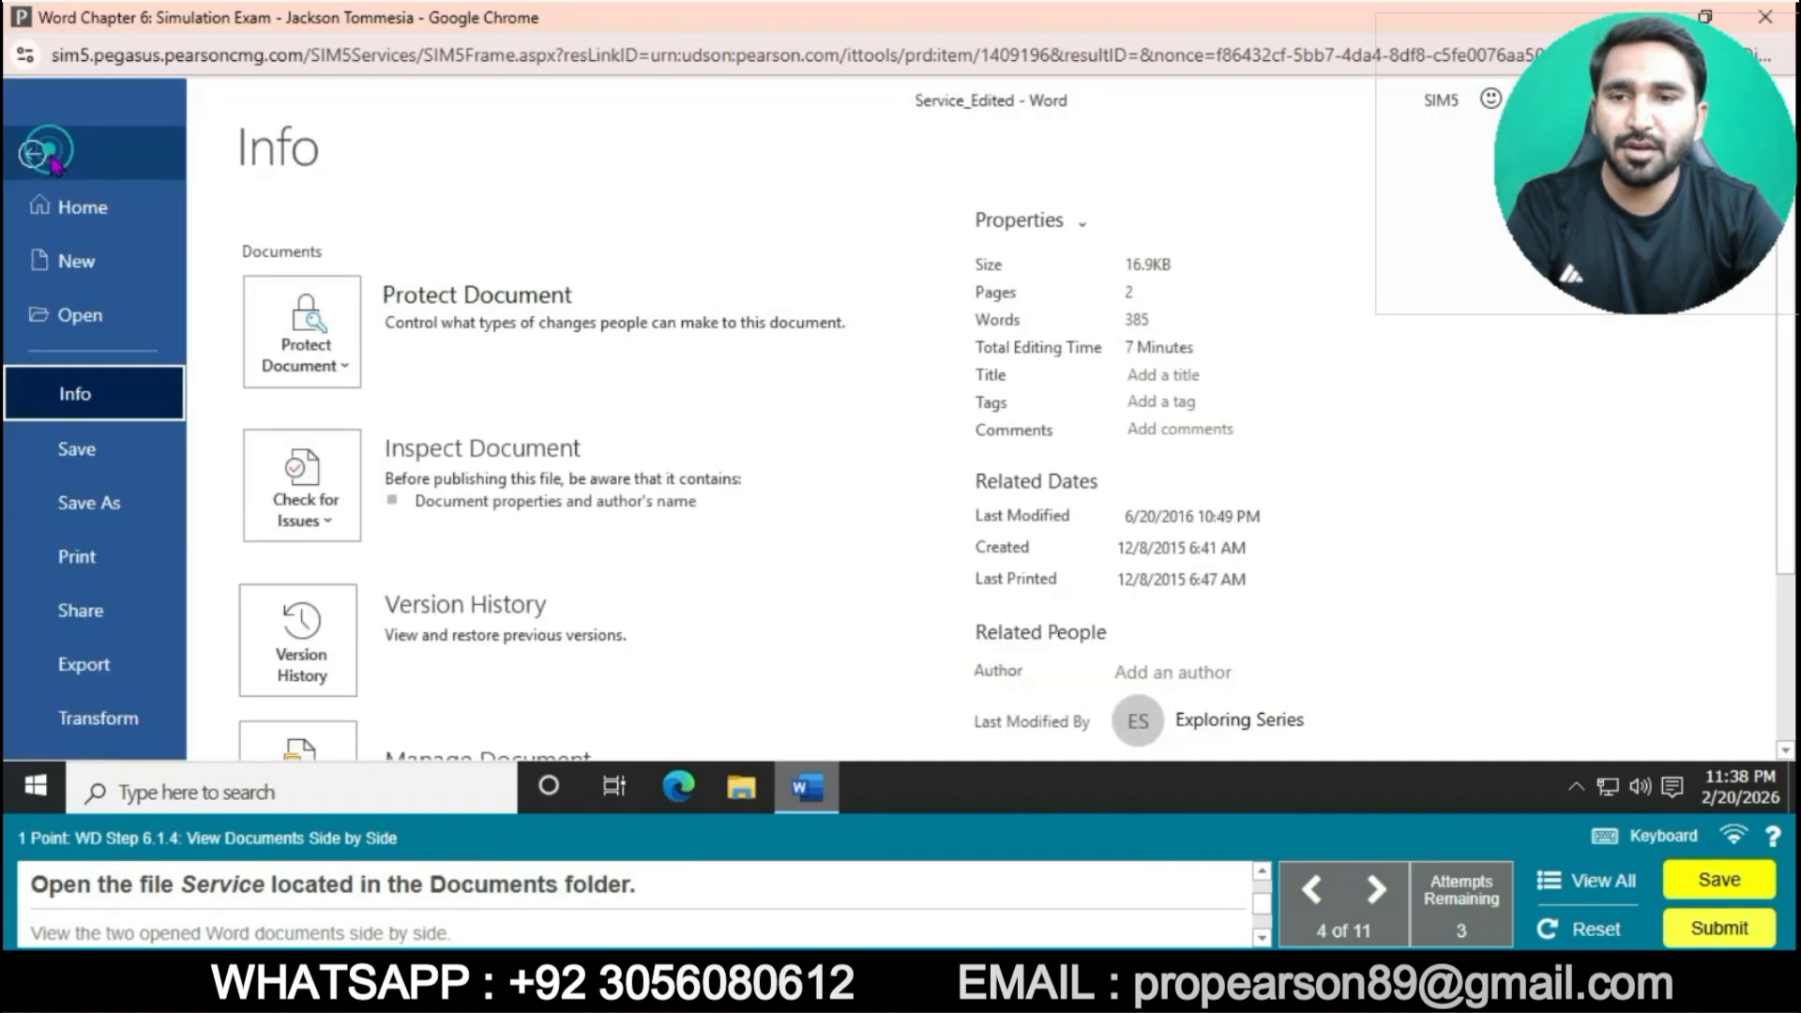
pyautogui.click(105, 335)
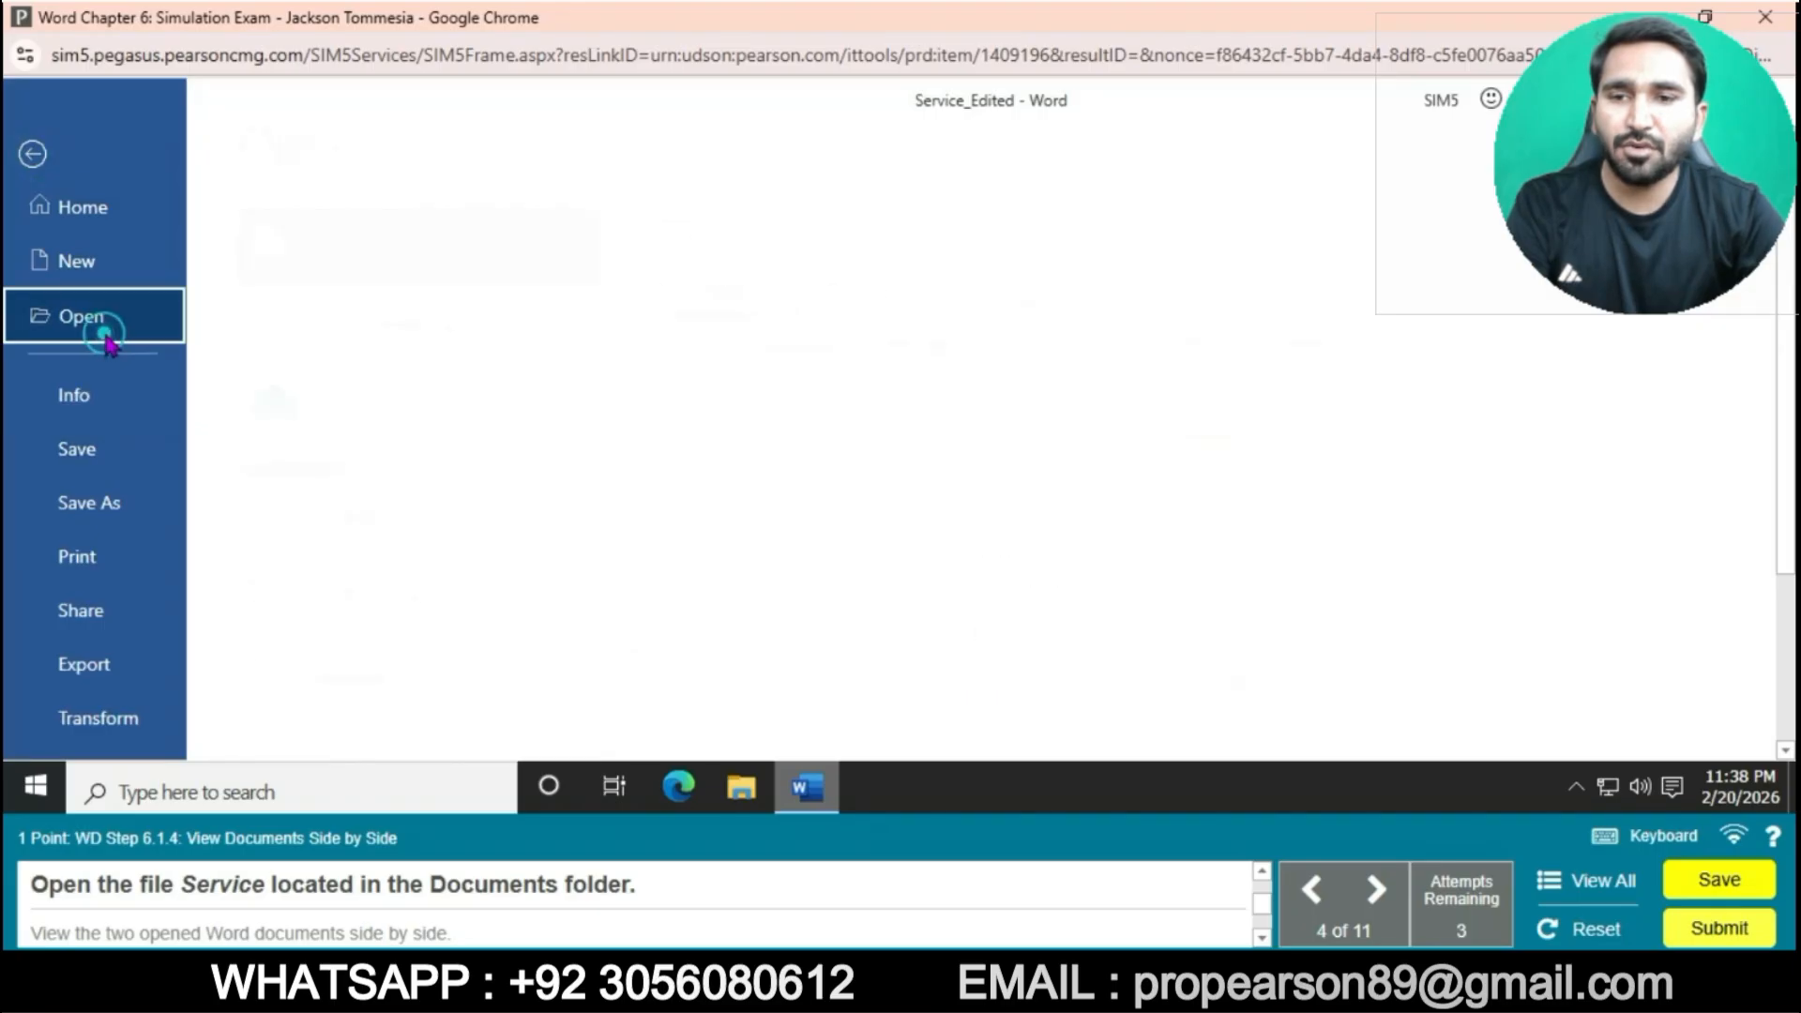
pyautogui.click(392, 679)
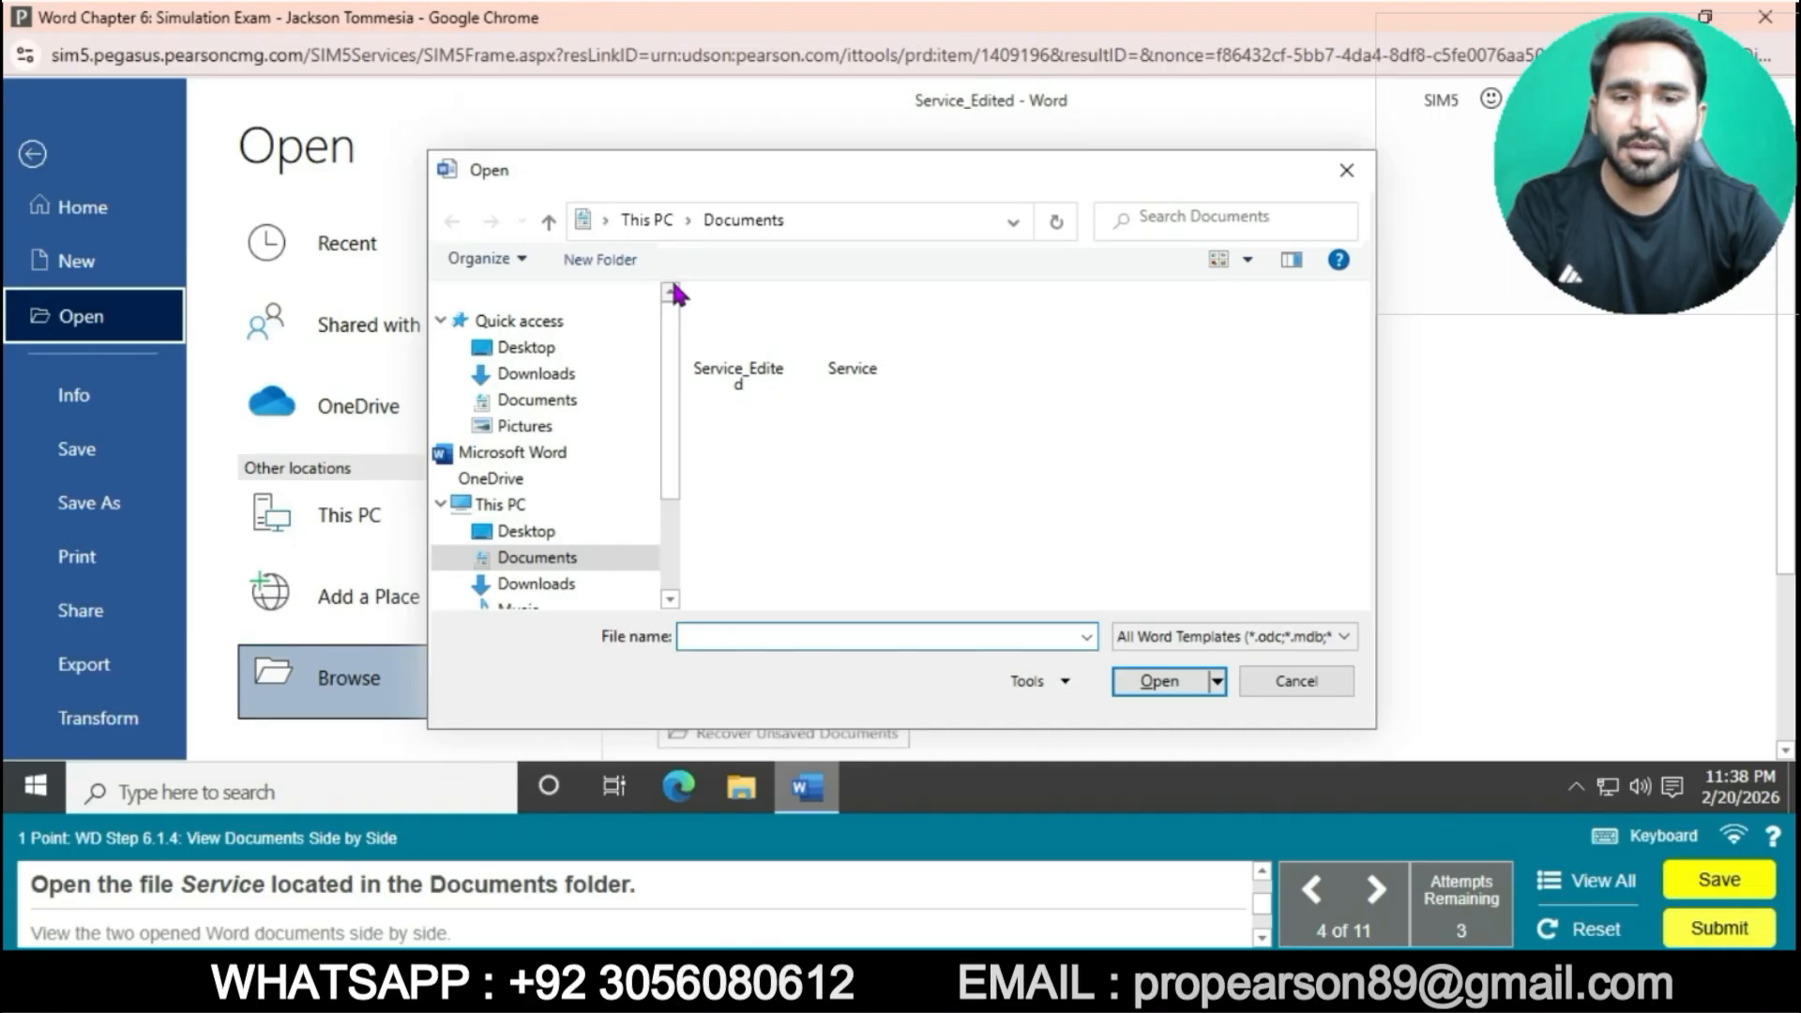
pyautogui.click(840, 337)
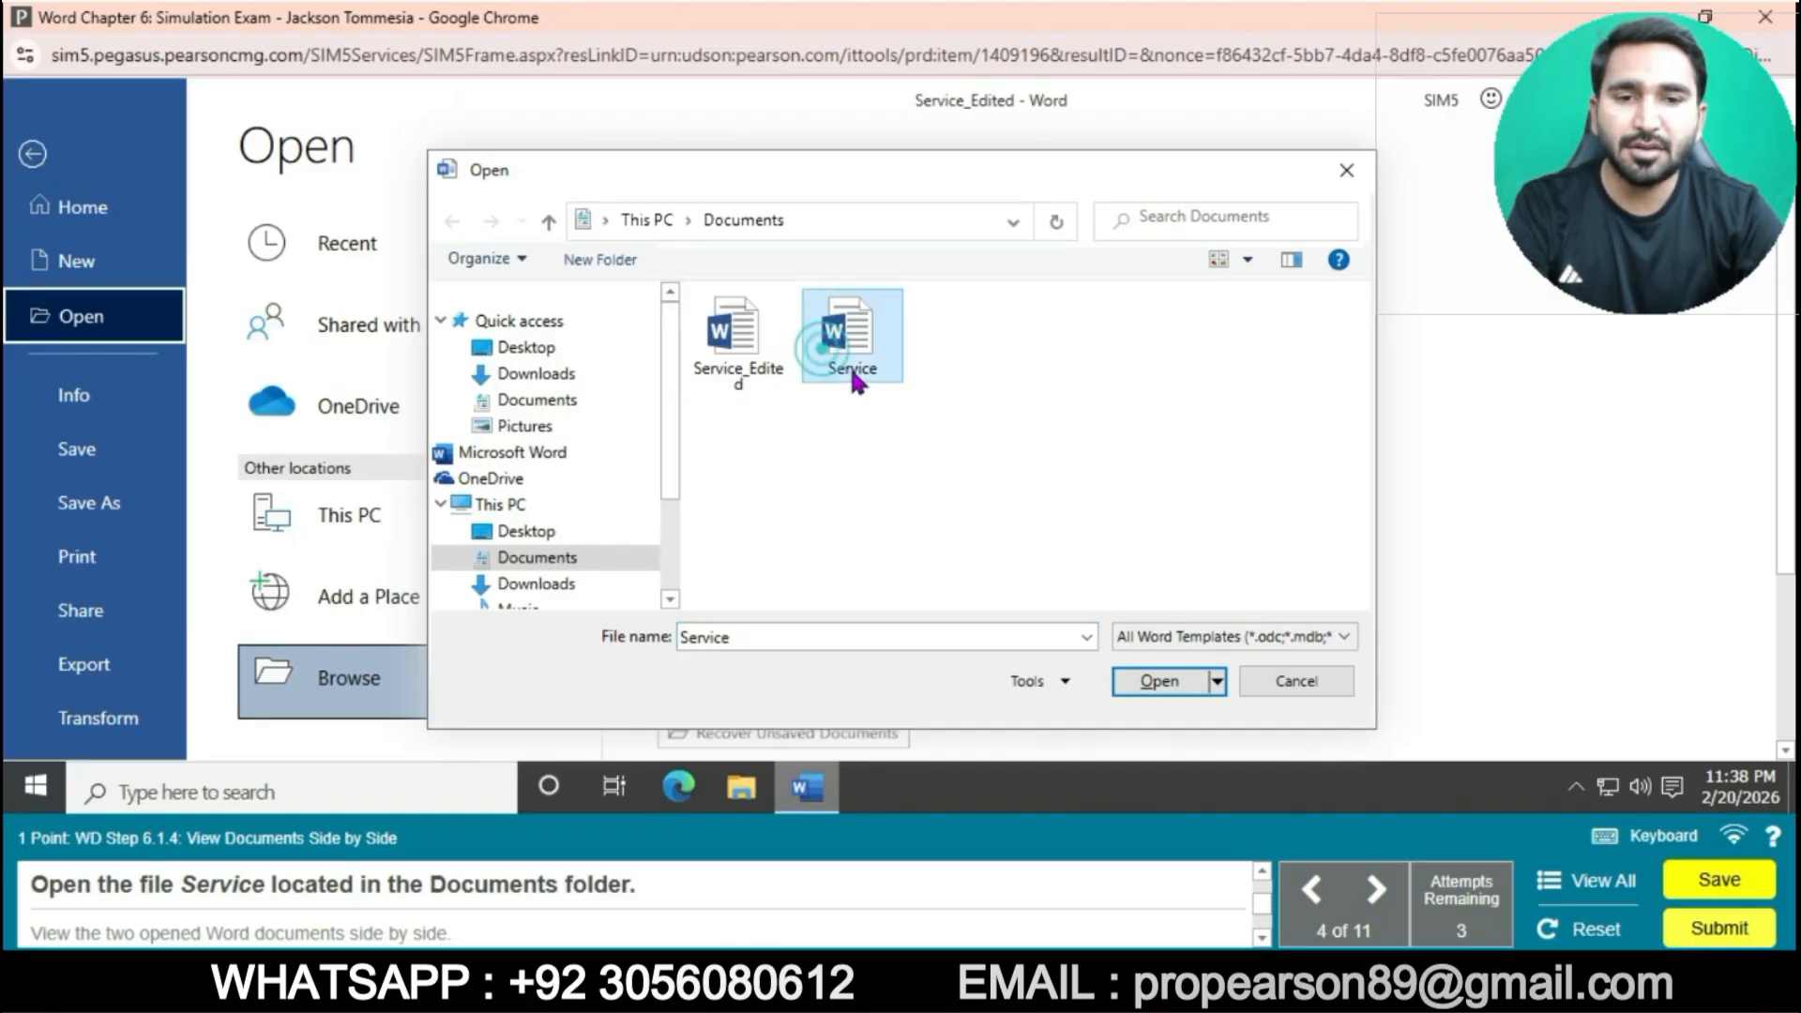
pyautogui.click(1163, 675)
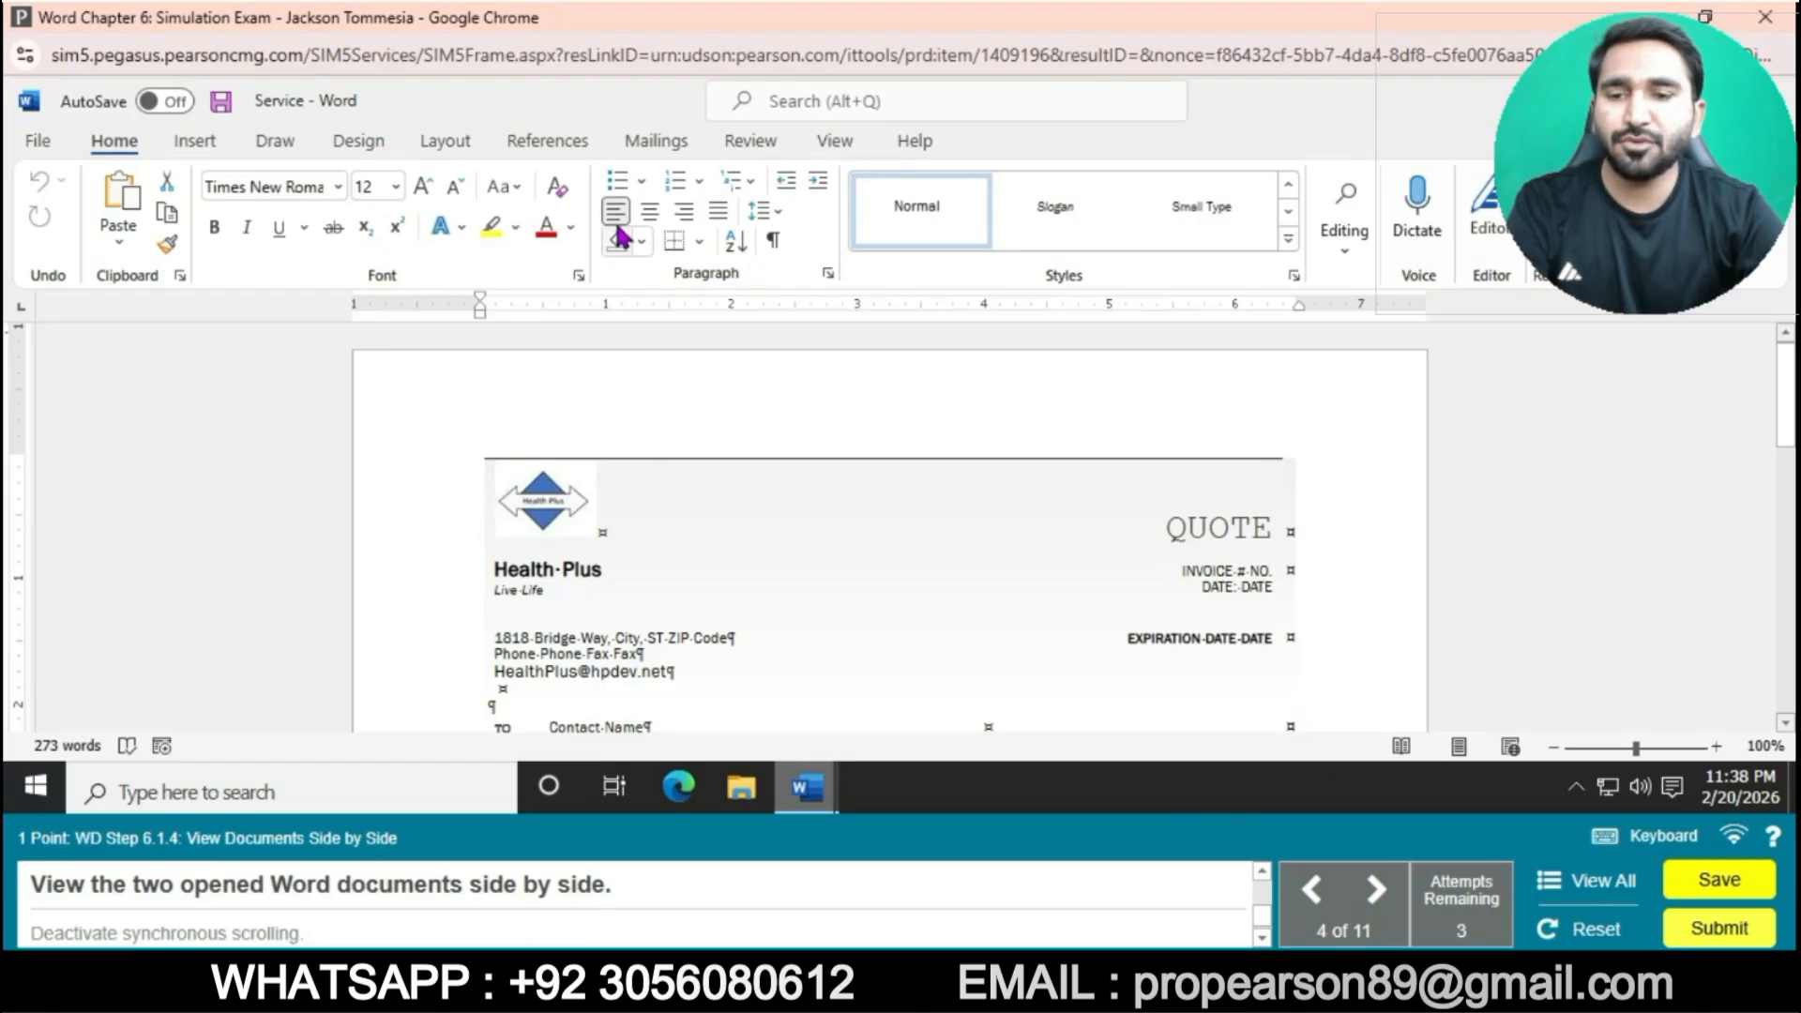
# - View the Service and Service_Edited documents side by side and deactivate synchronous scrolling
pyautogui.click(736, 143)
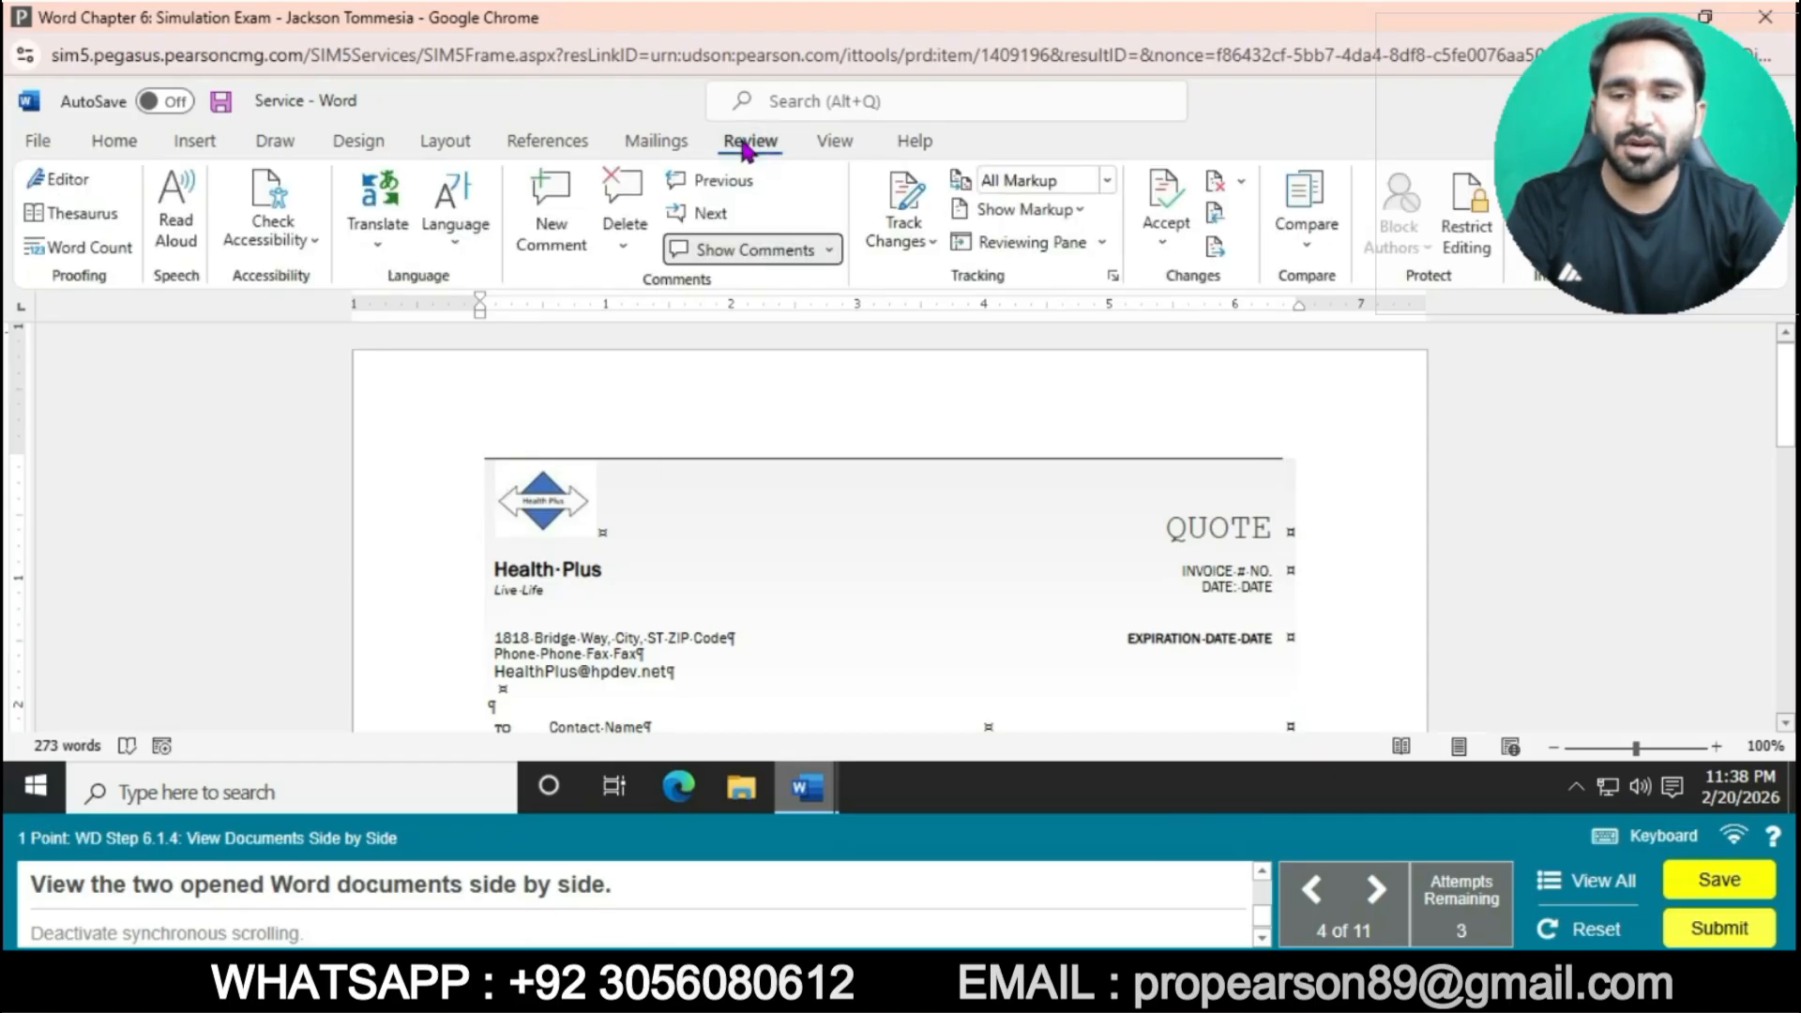
pyautogui.click(833, 142)
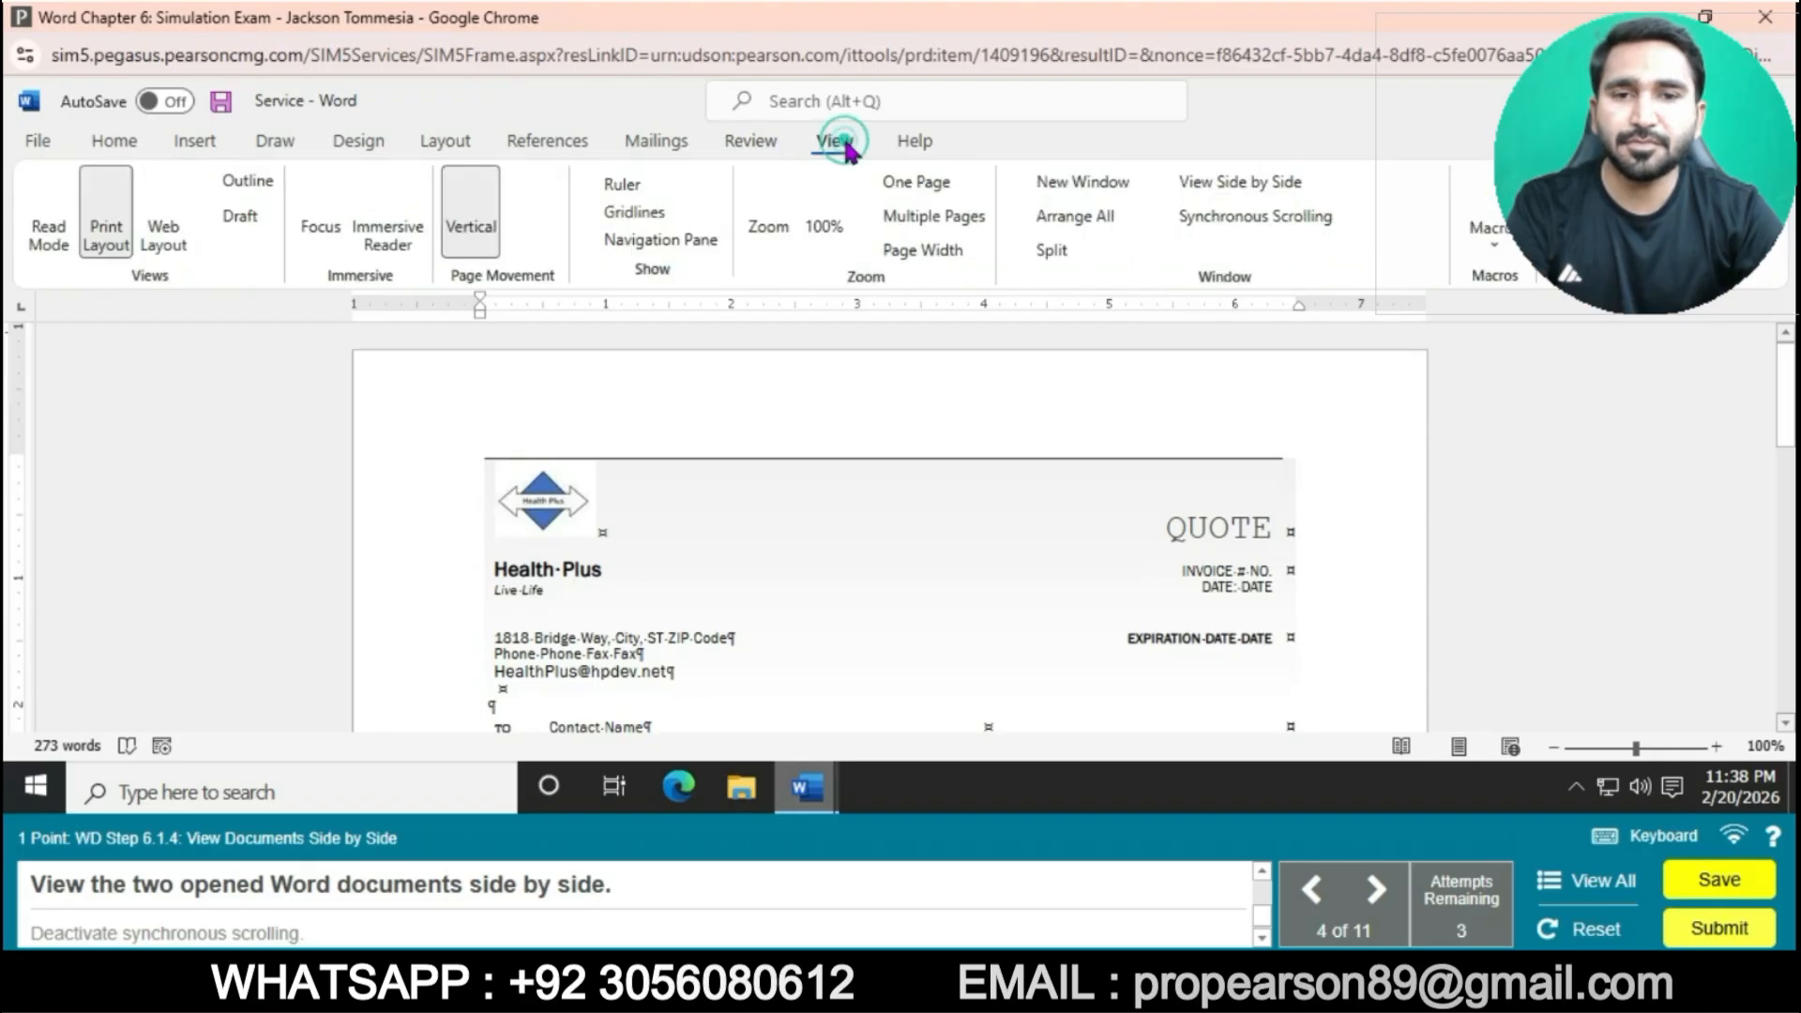
pyautogui.click(1228, 184)
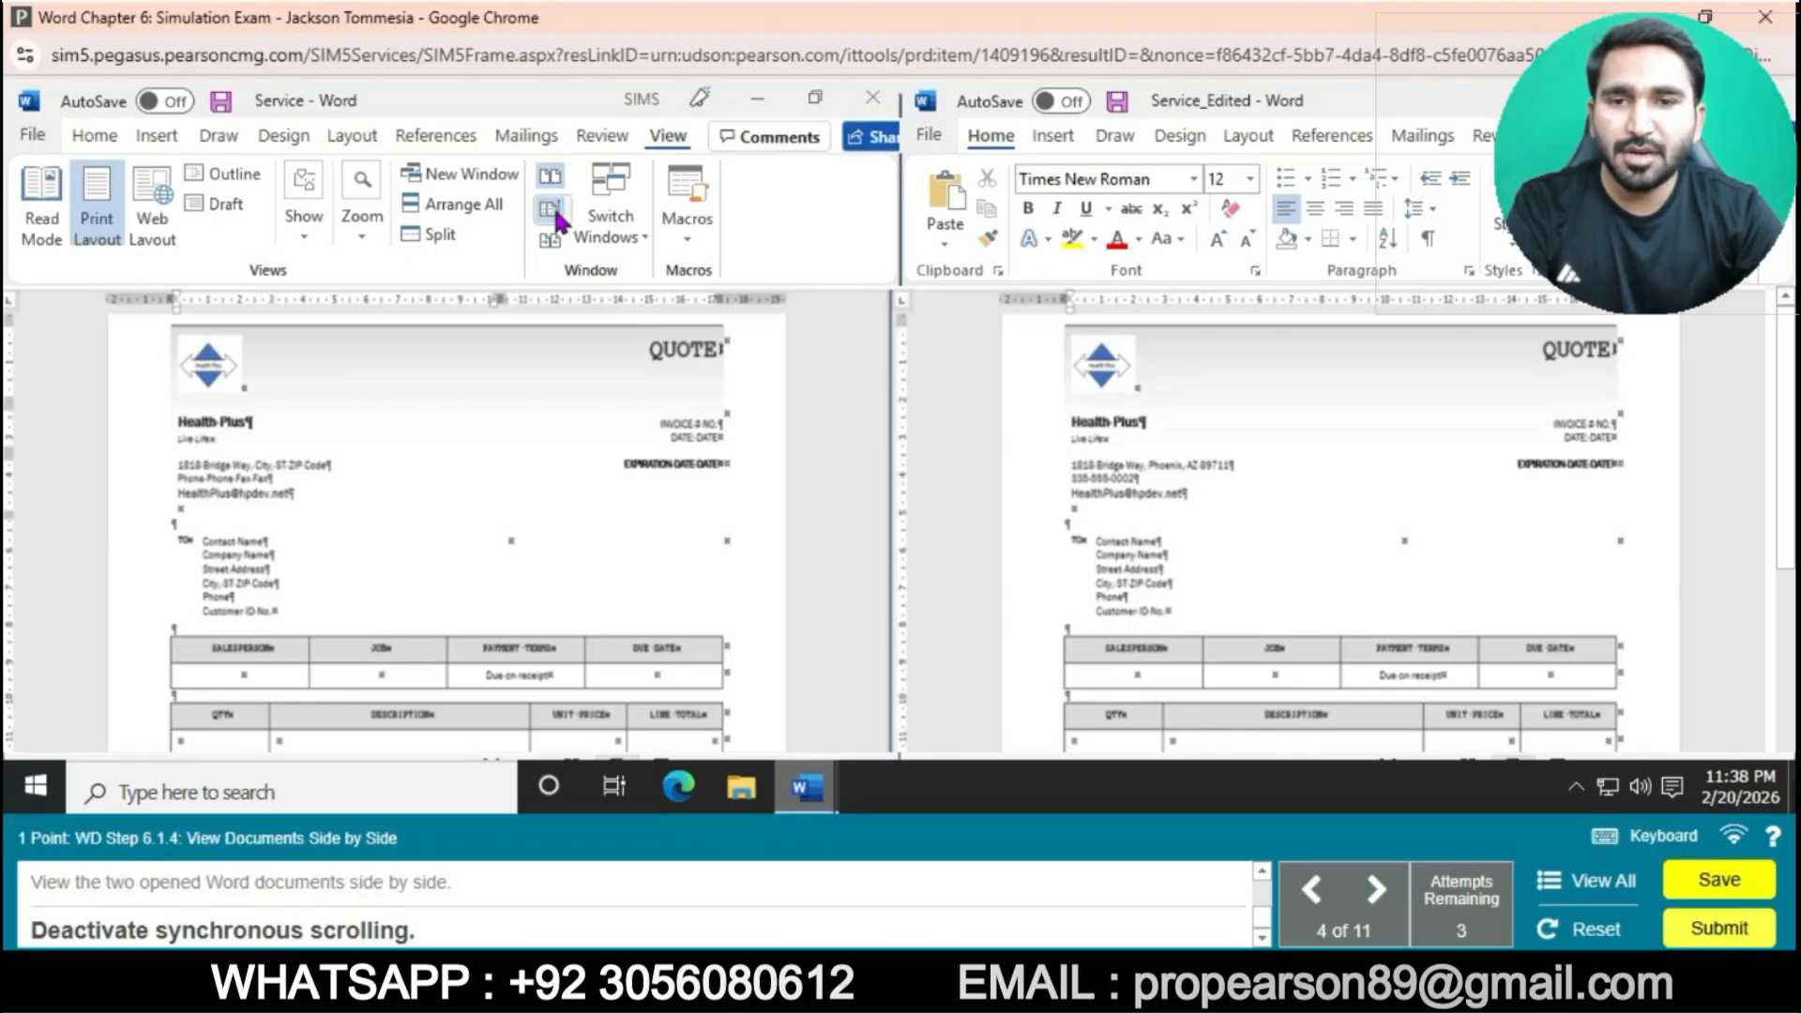
pyautogui.click(557, 216)
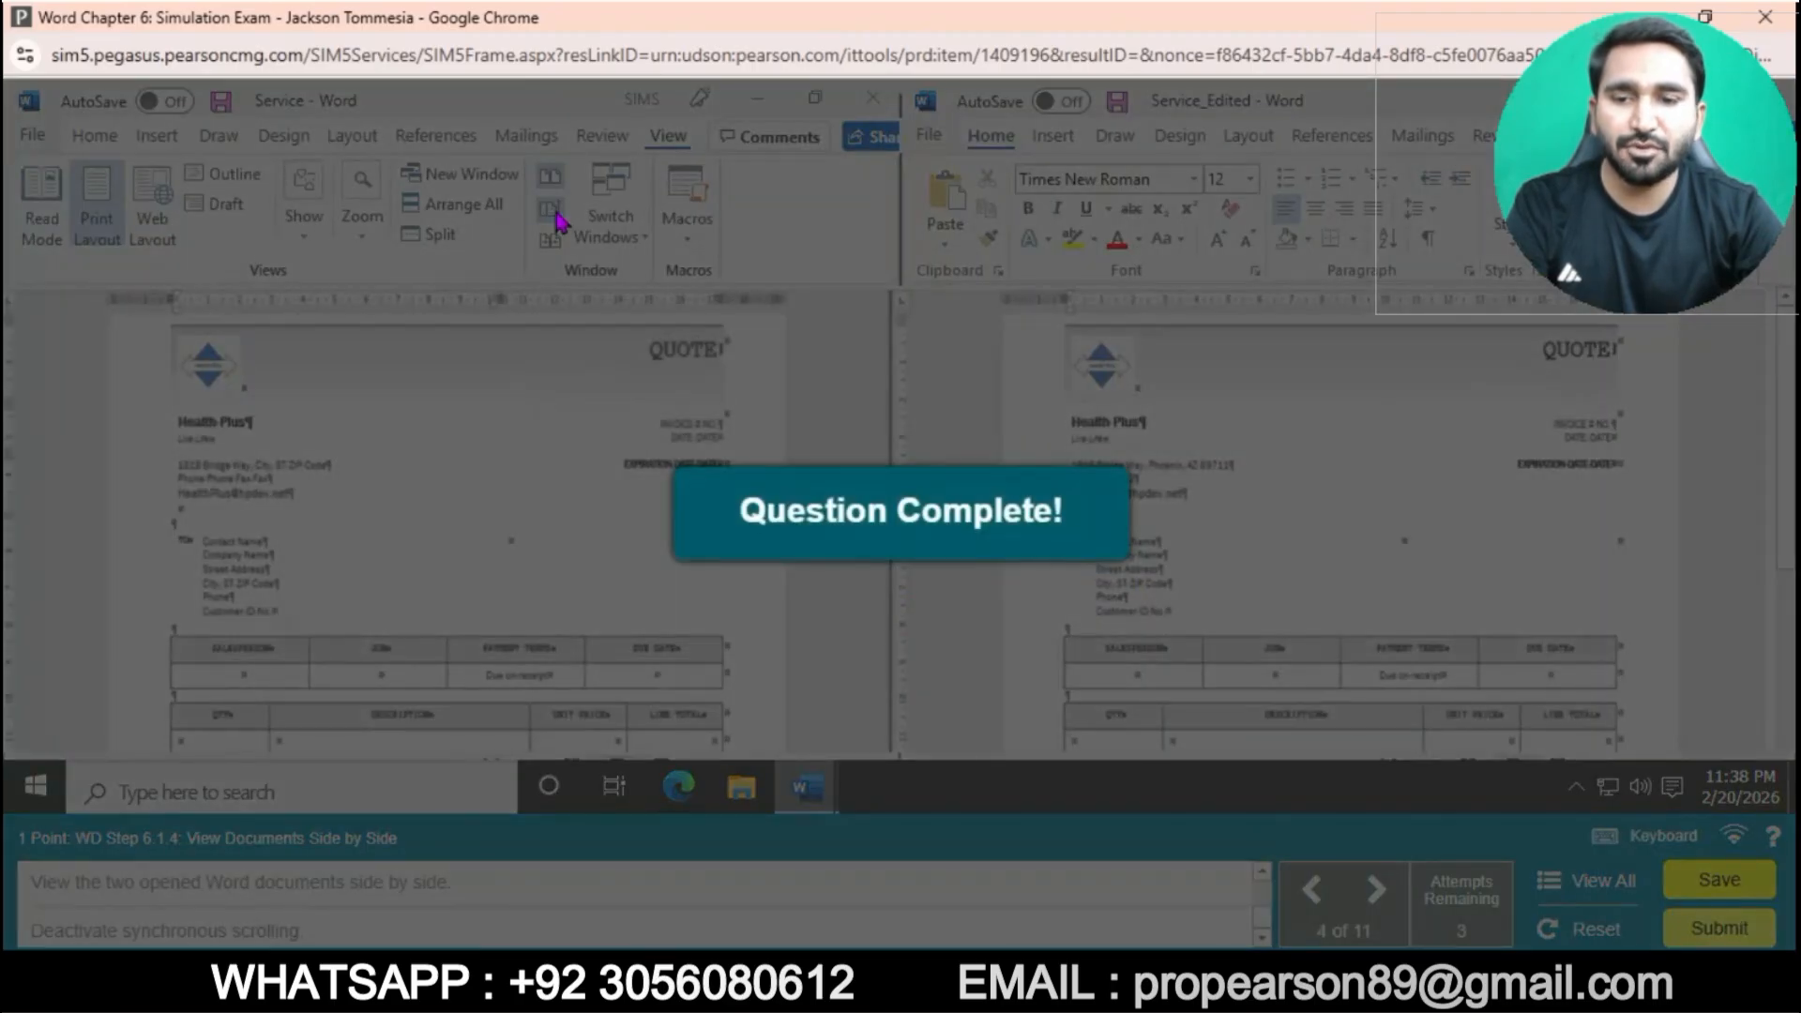